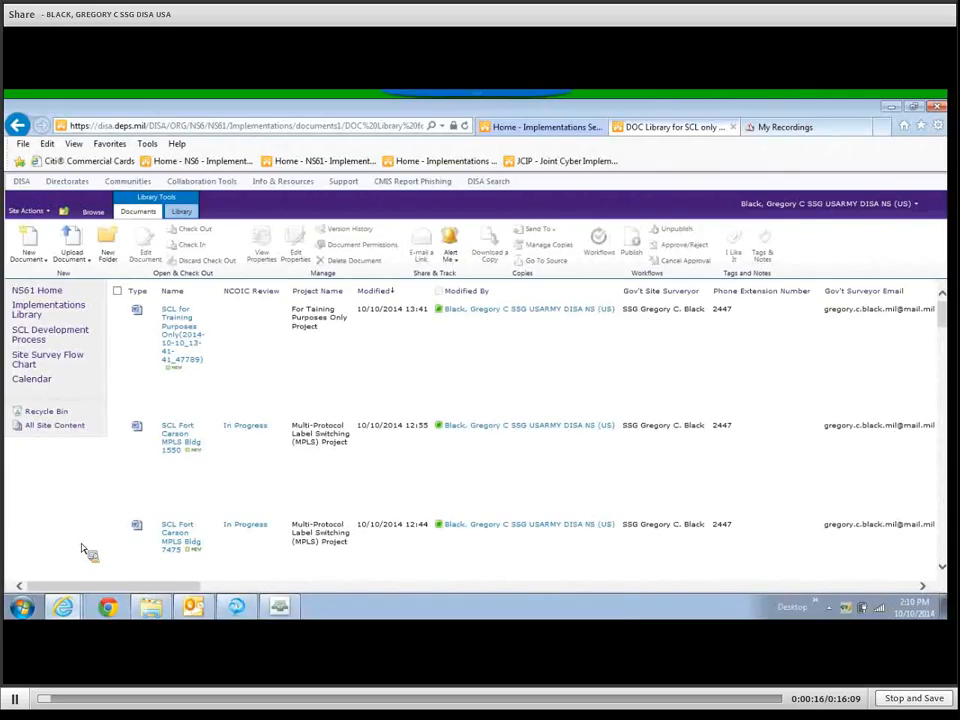
Visit the Implementations home page, then return to the DOC Library for SCL list.
click(556, 130)
mouse_move(537, 277)
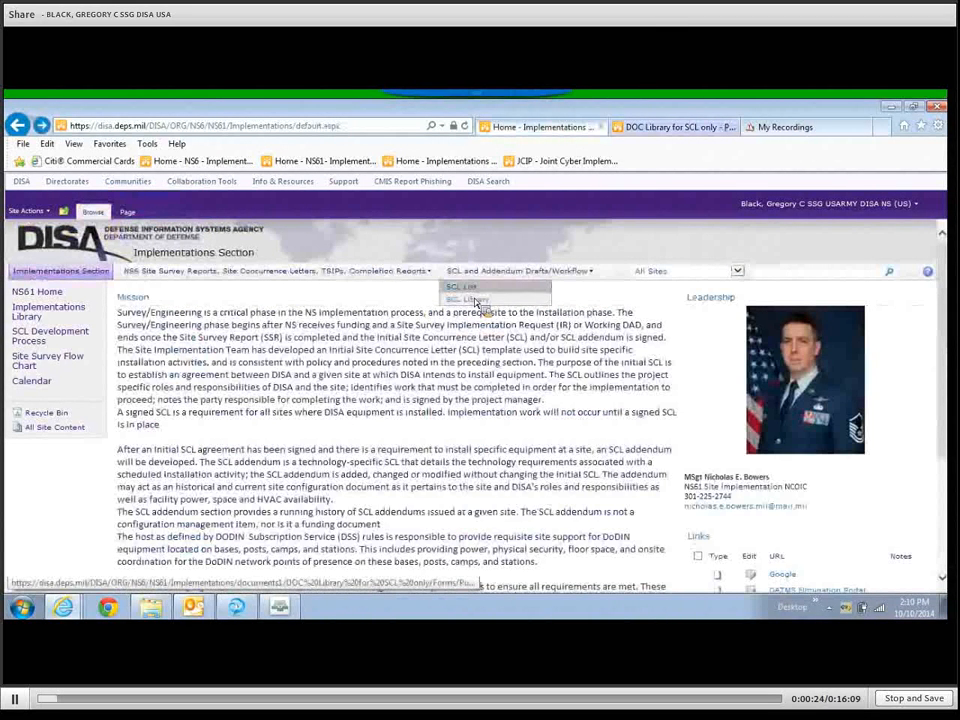
click(650, 128)
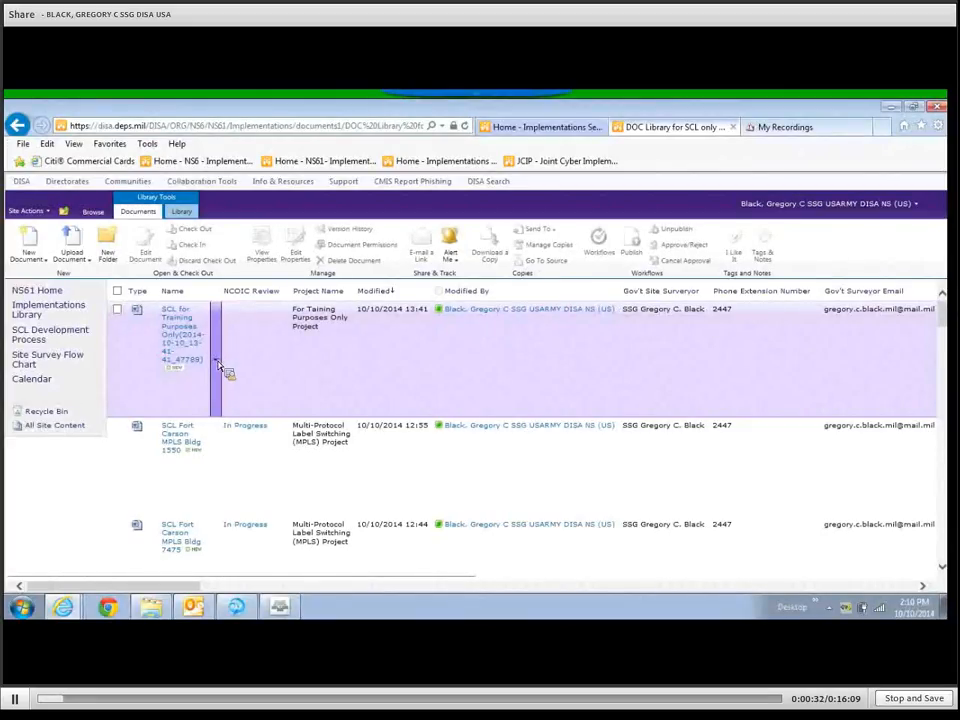
Open 'SCL for Training Purposes' with Edit in Microsoft Word, accepting the warning and a certificate.
click(216, 362)
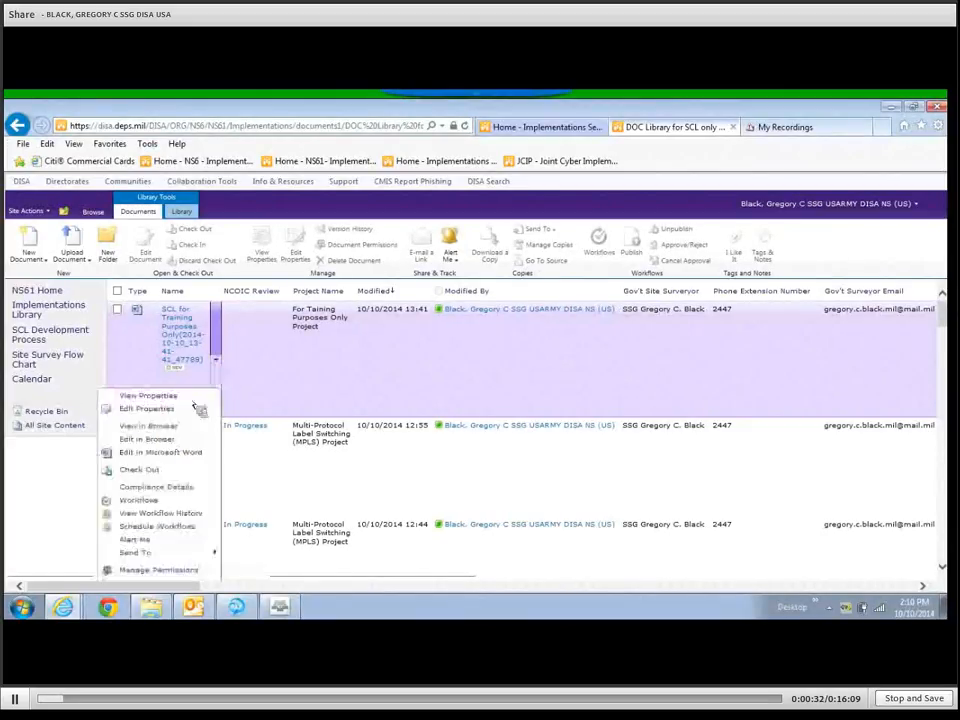
click(160, 455)
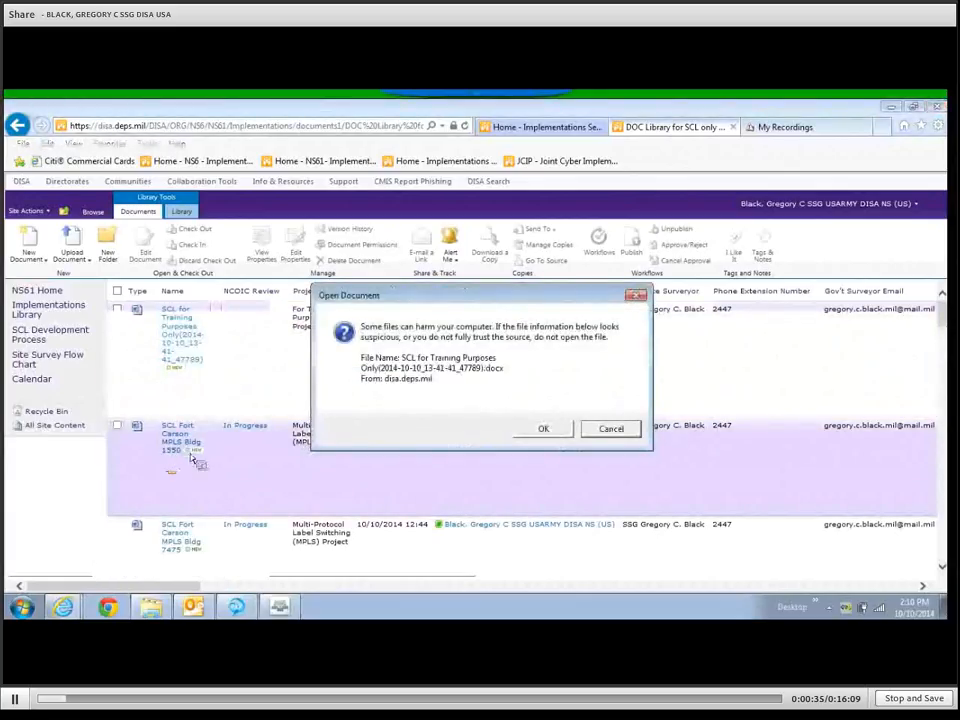
click(544, 429)
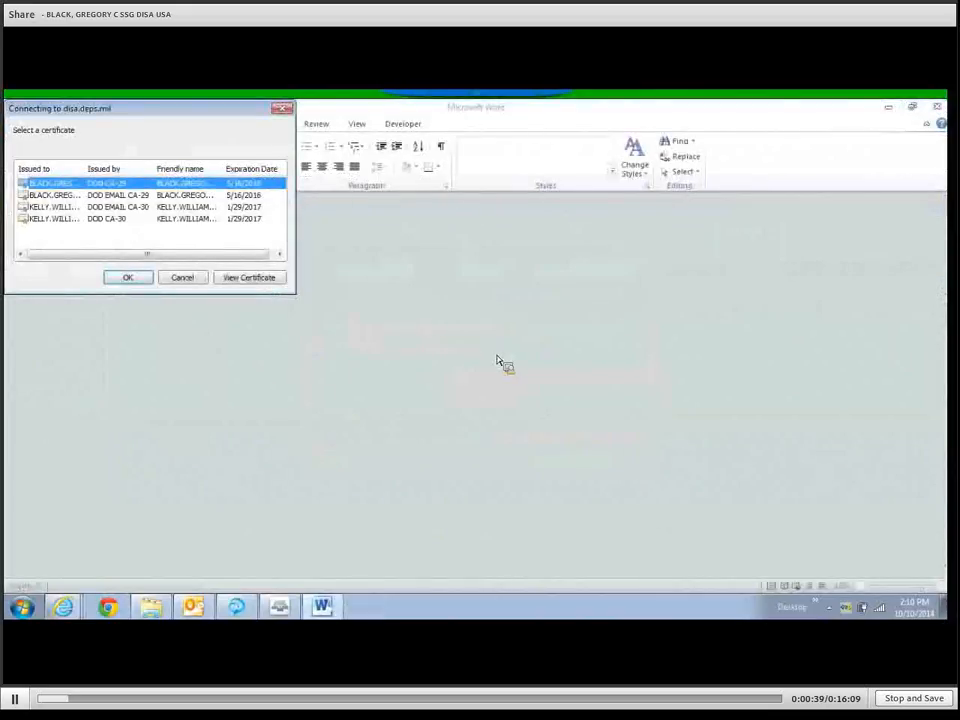
click(130, 196)
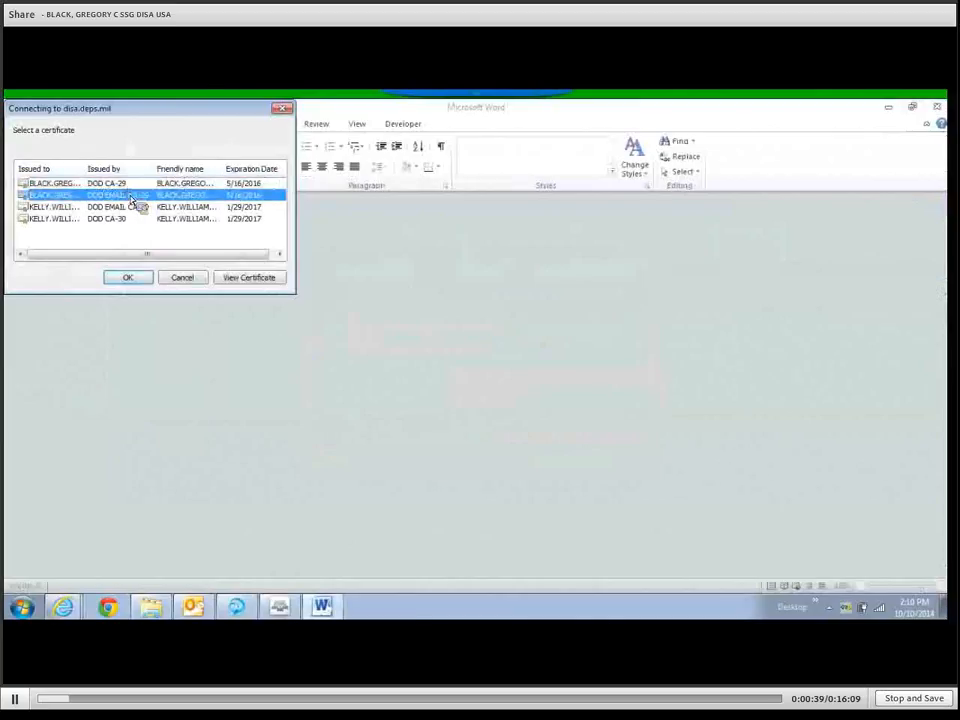
click(128, 278)
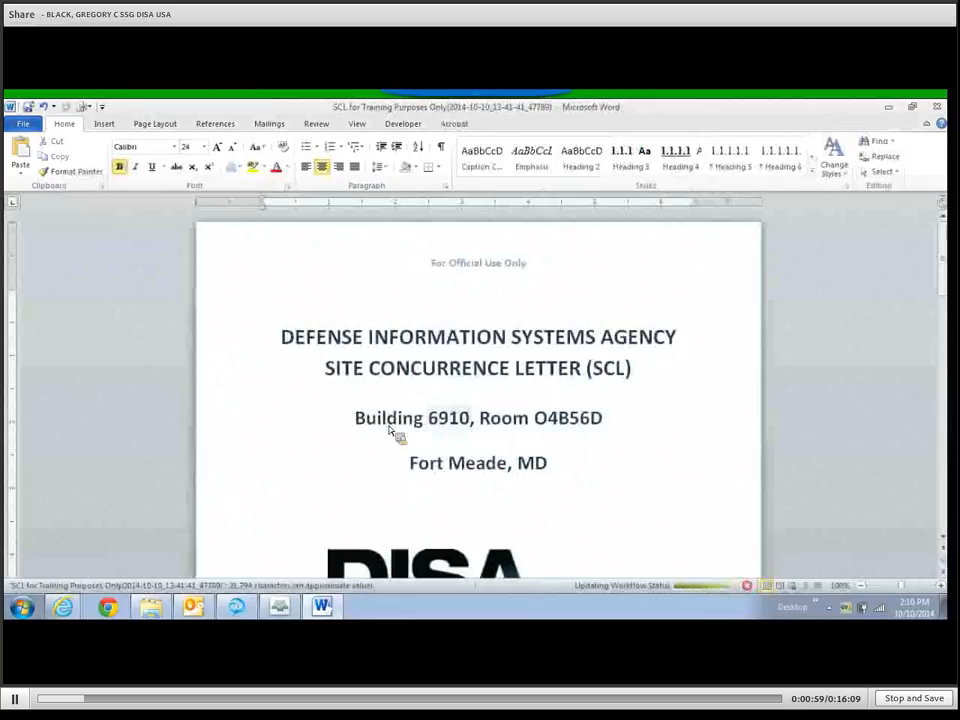
Review the title page fields (Building, Room O4B56D, State MD) and the signature block fields.
click(450, 422)
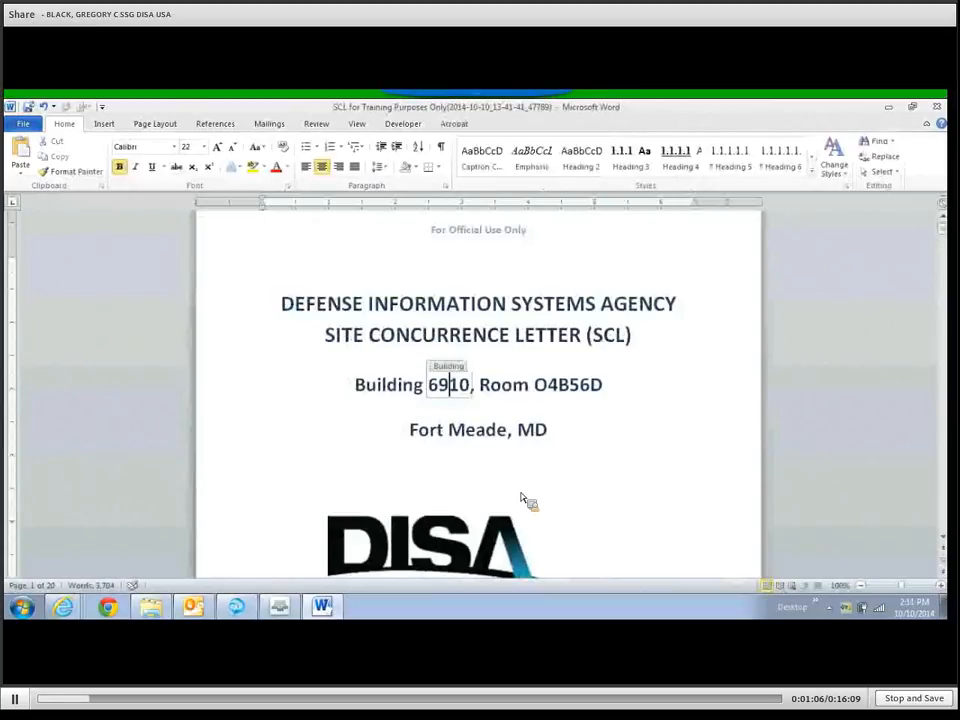
key(Tab)
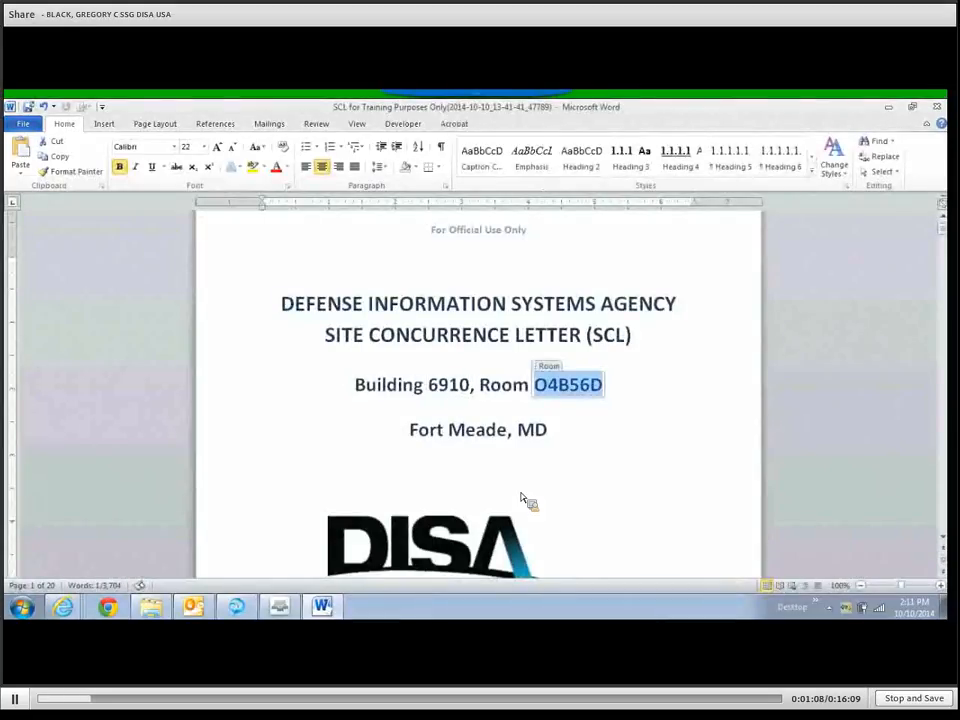
key(Tab)
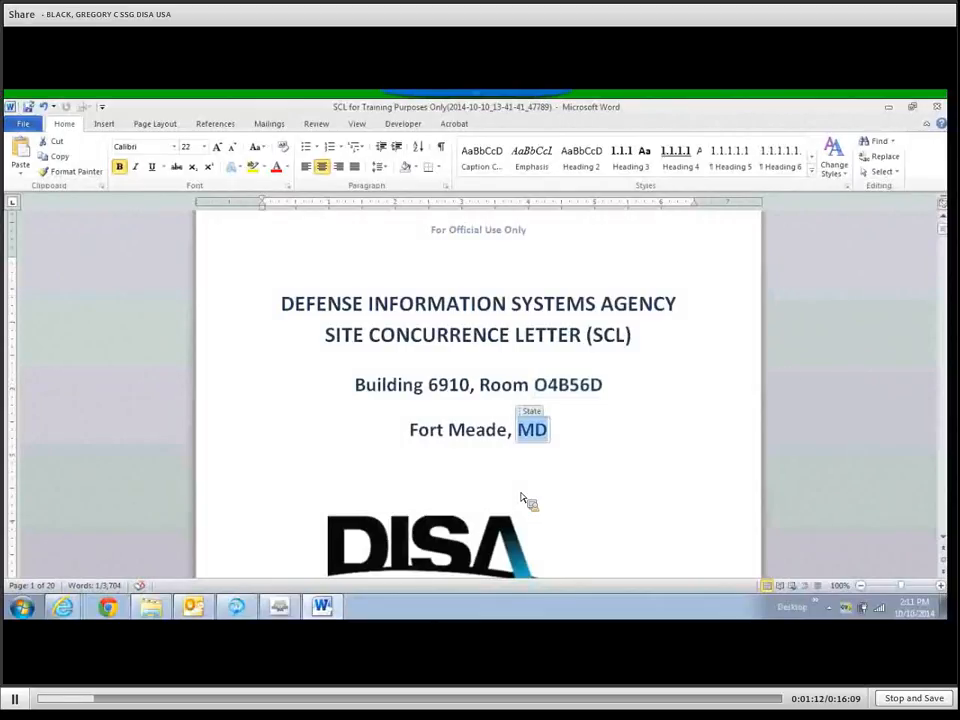
key(Tab)
key(Tab)
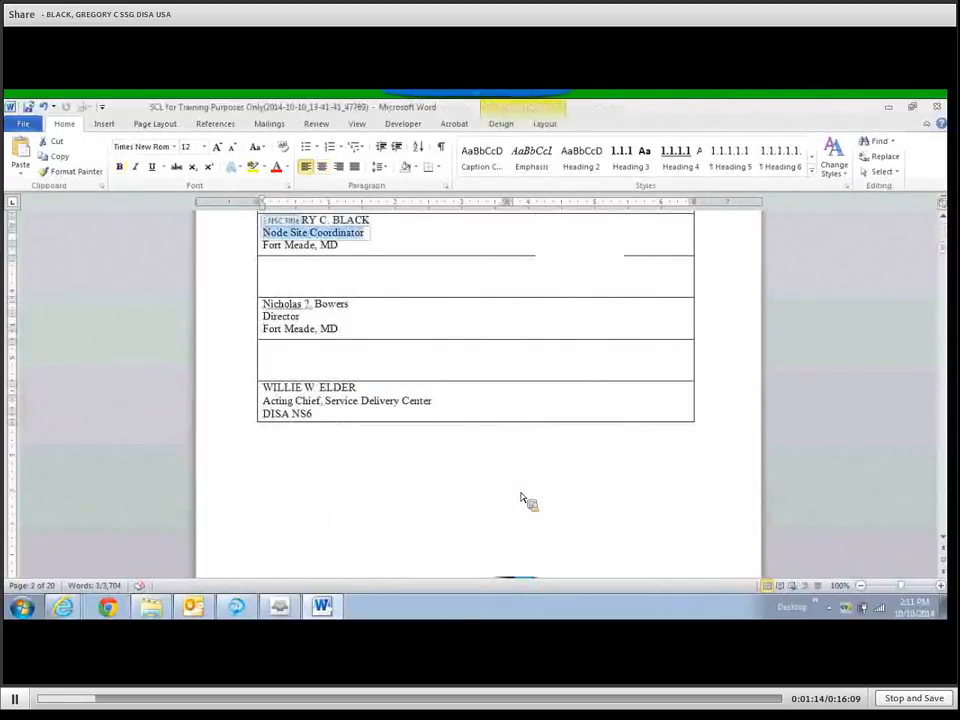
key(Tab)
key(Tab)
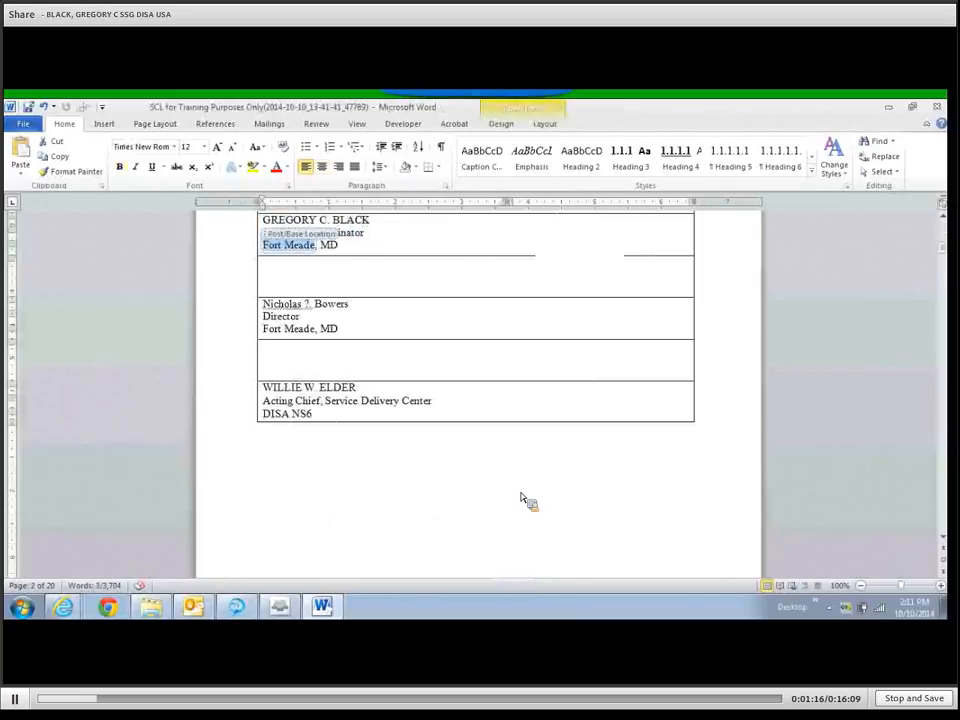
key(Tab)
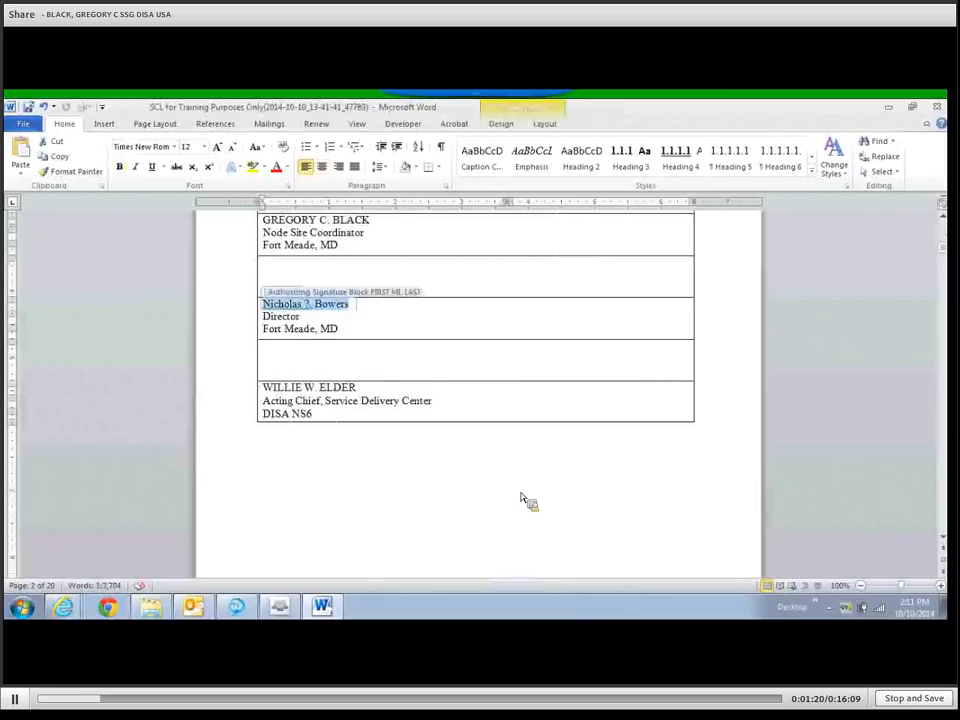
key(Tab)
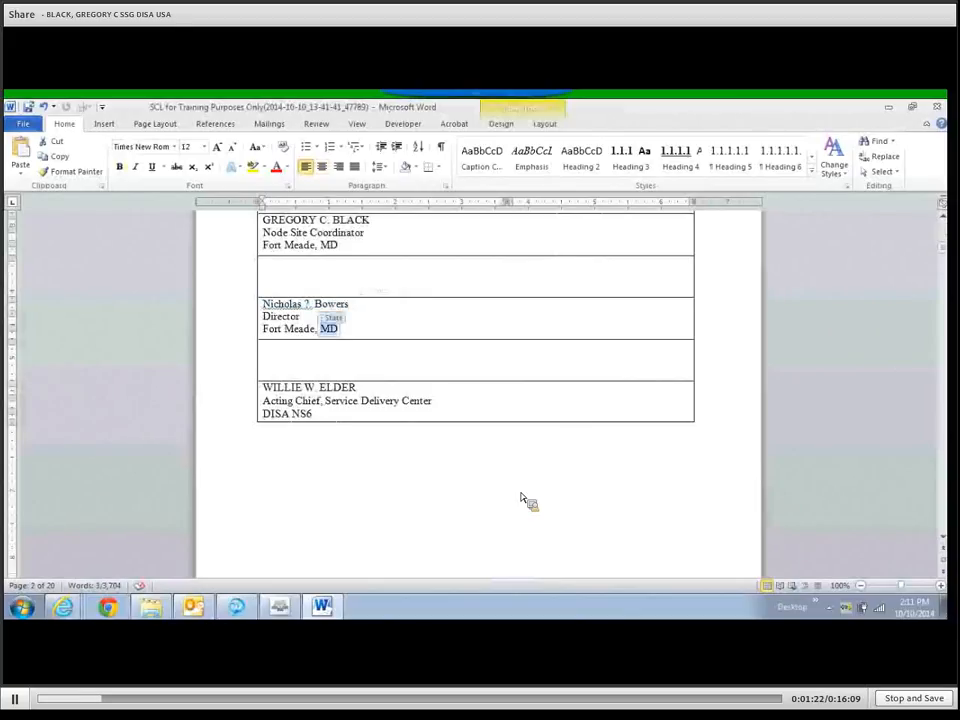
Review Fort Meade, Building 6910, and the section 11 POC name, phone, e-mail and DSN fields.
key(Tab)
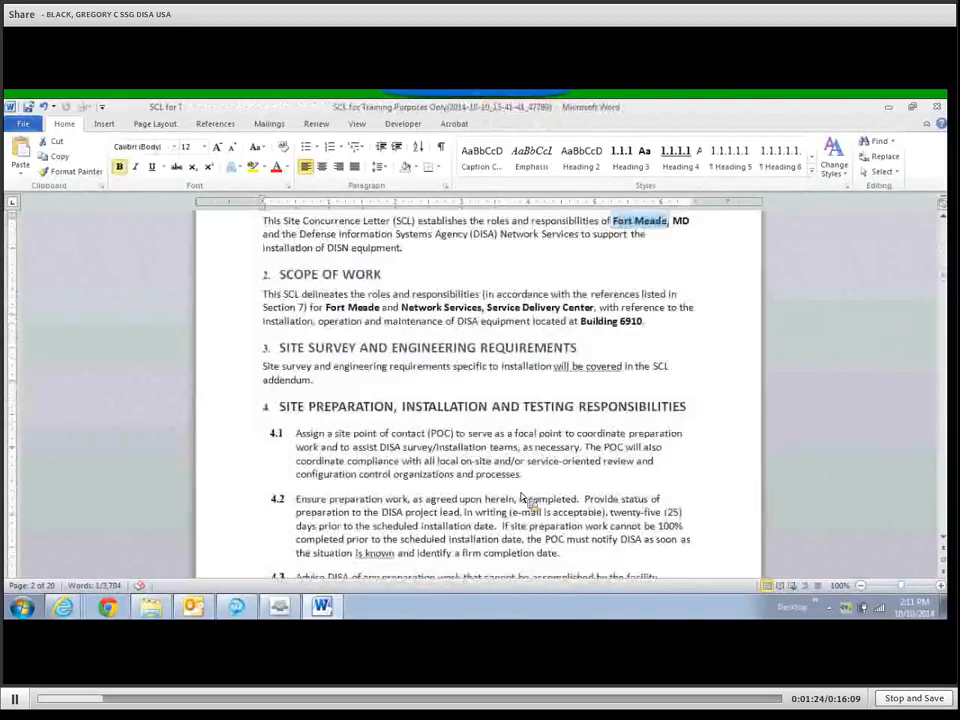
key(Tab)
key(Tab)
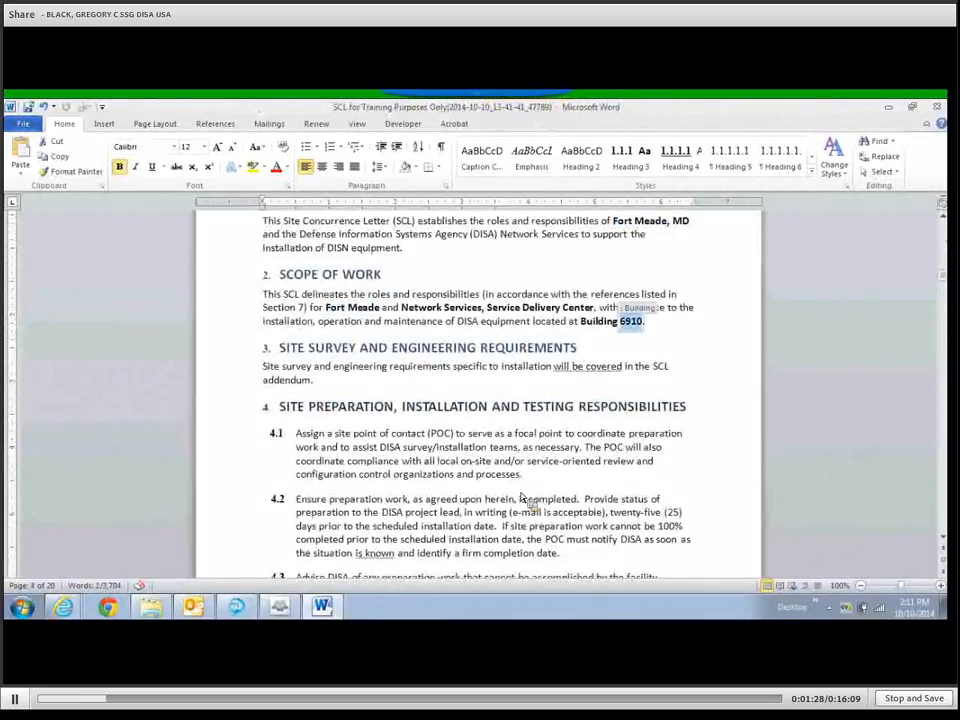
key(Tab)
key(Tab)
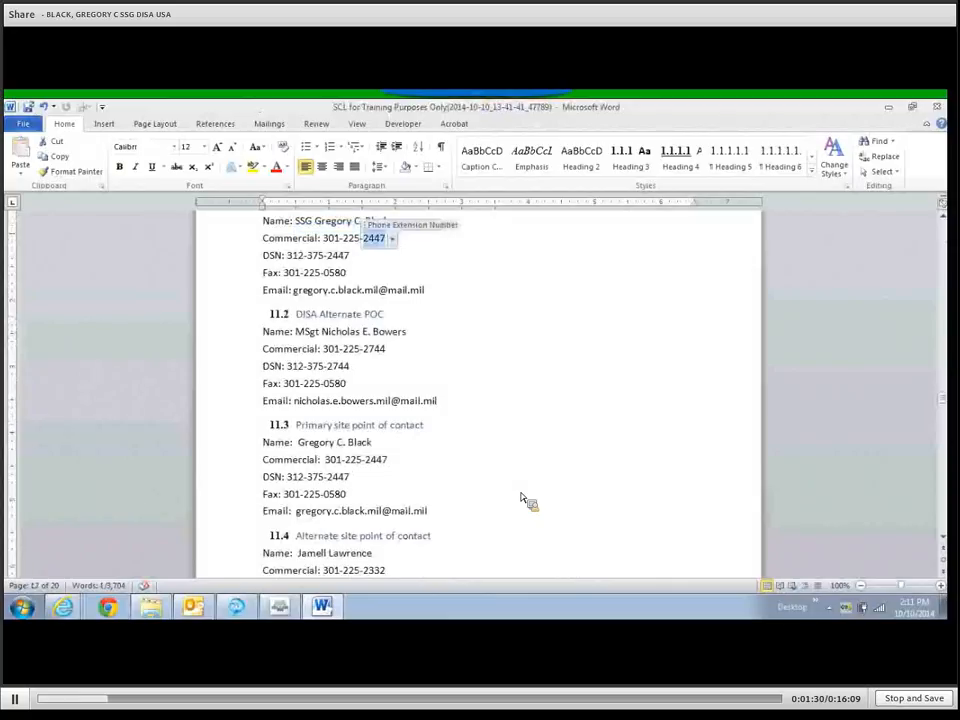
key(Tab)
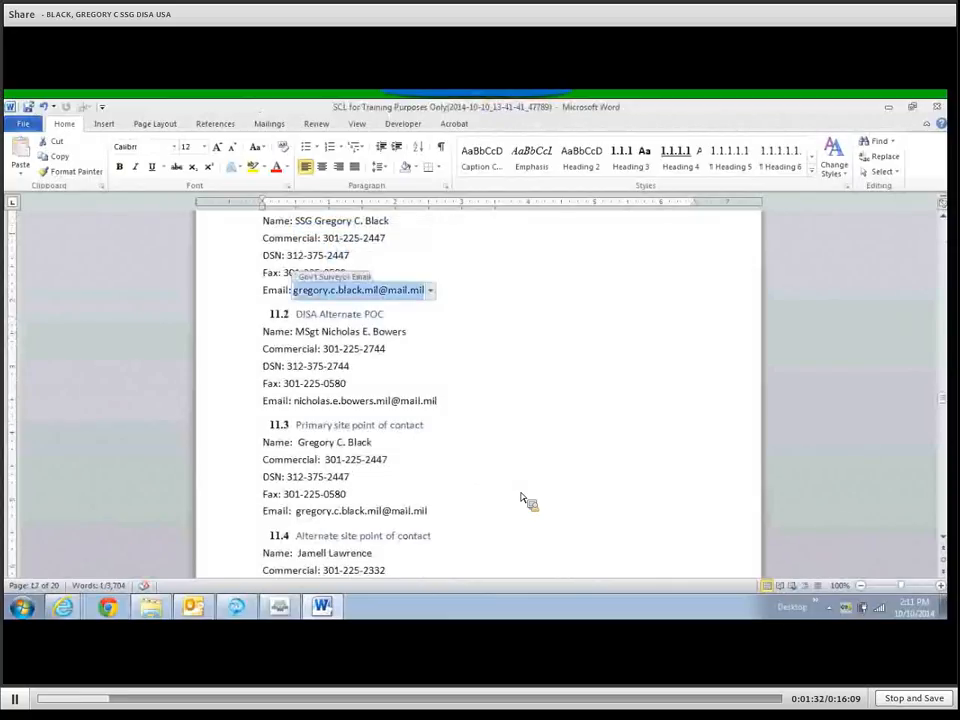
key(Tab)
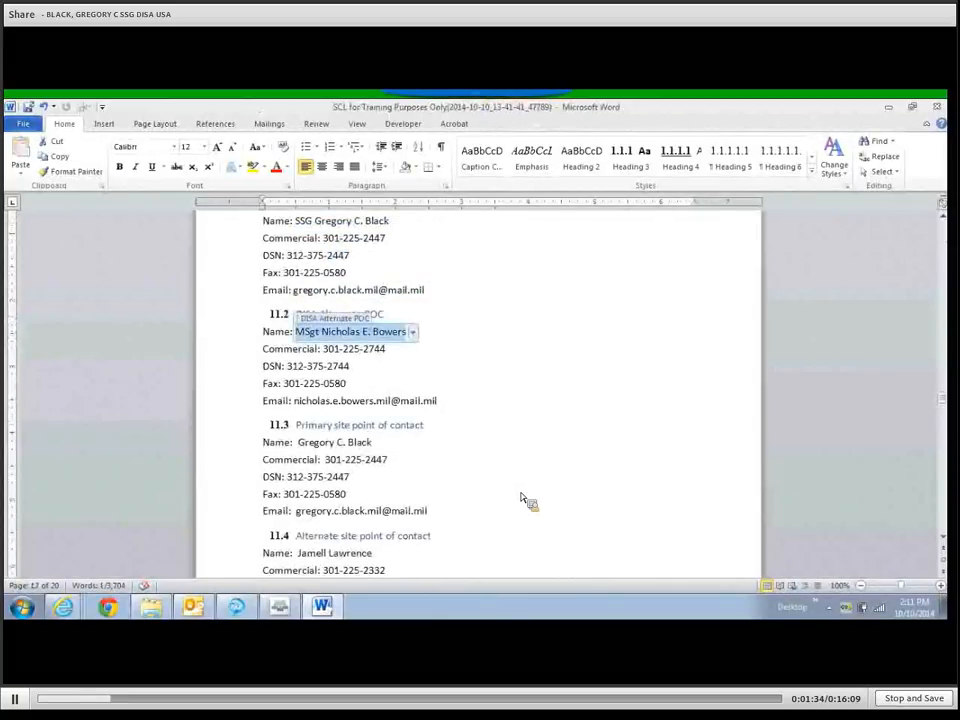
key(Tab)
key(Tab)
key(Tab)
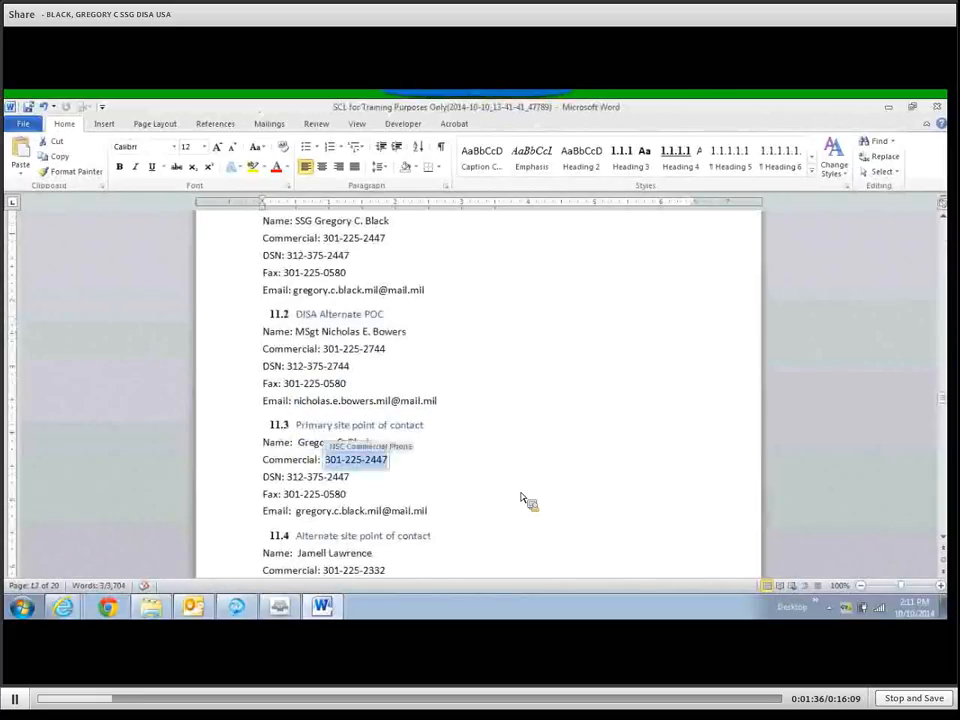
key(Tab)
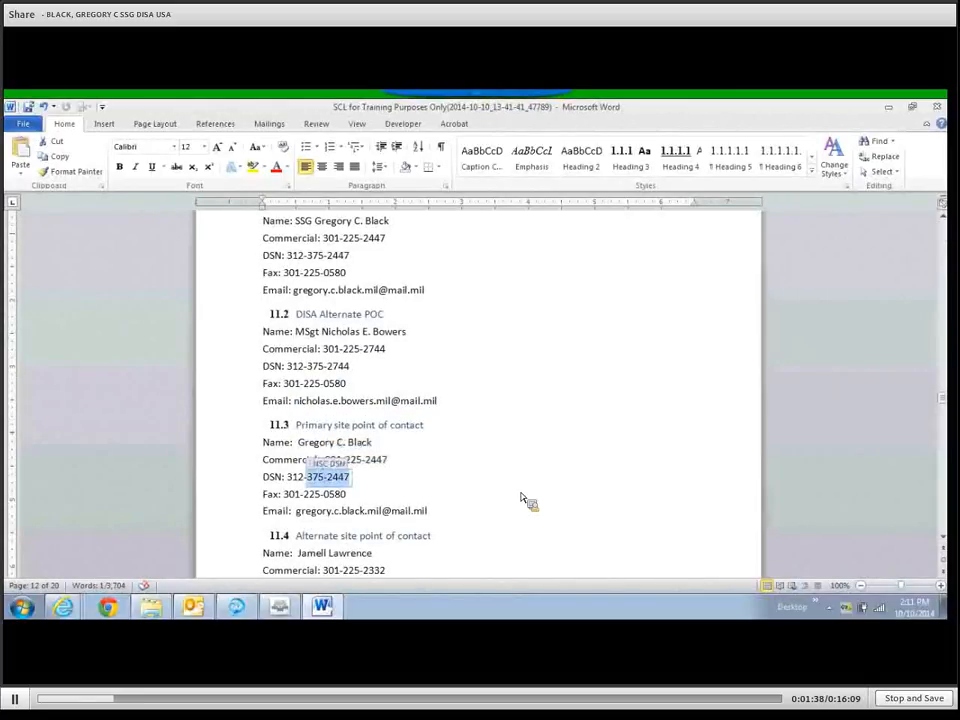
key(Tab)
key(Tab)
key(Tab)
key(Tab)
key(Tab)
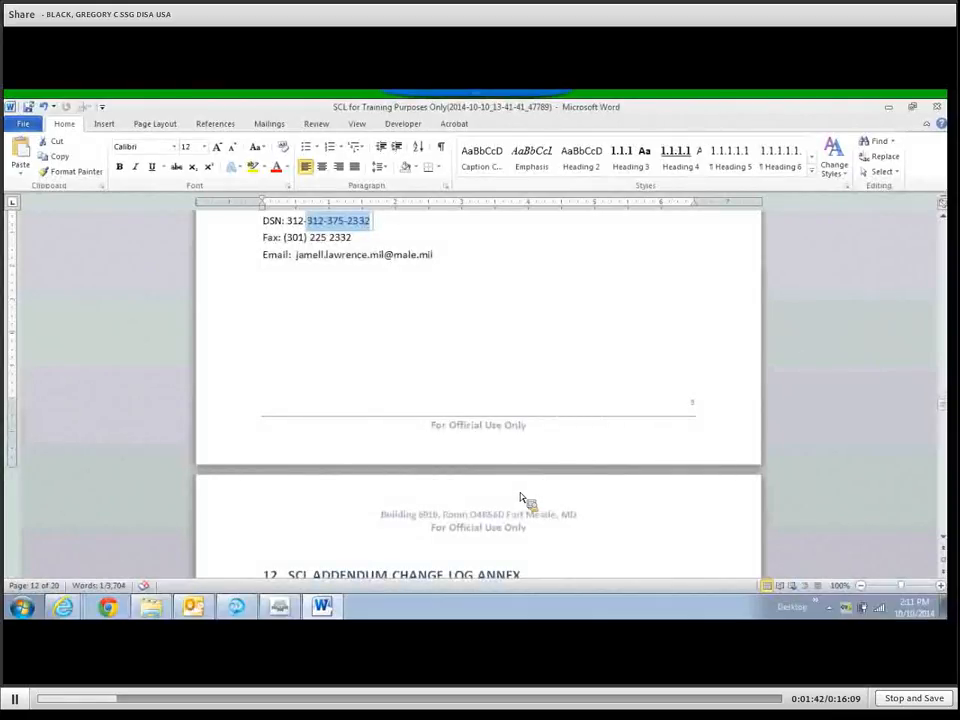
Remove the duplicated 312- prefix from the alternate contact's DSN number.
click(945, 215)
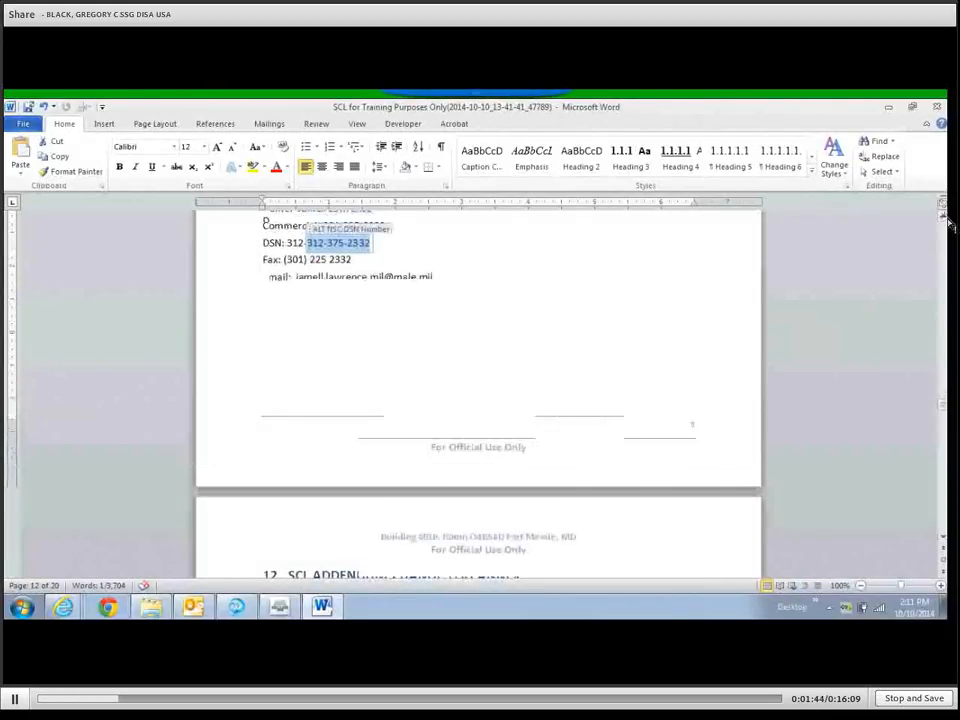
click(945, 217)
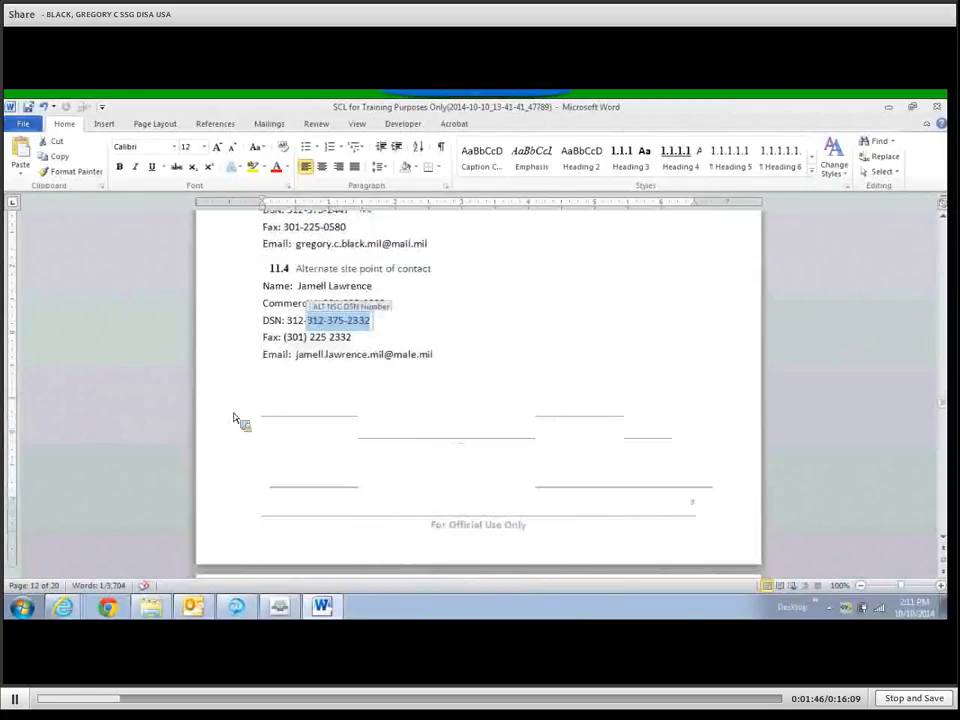
click(439, 339)
click(410, 303)
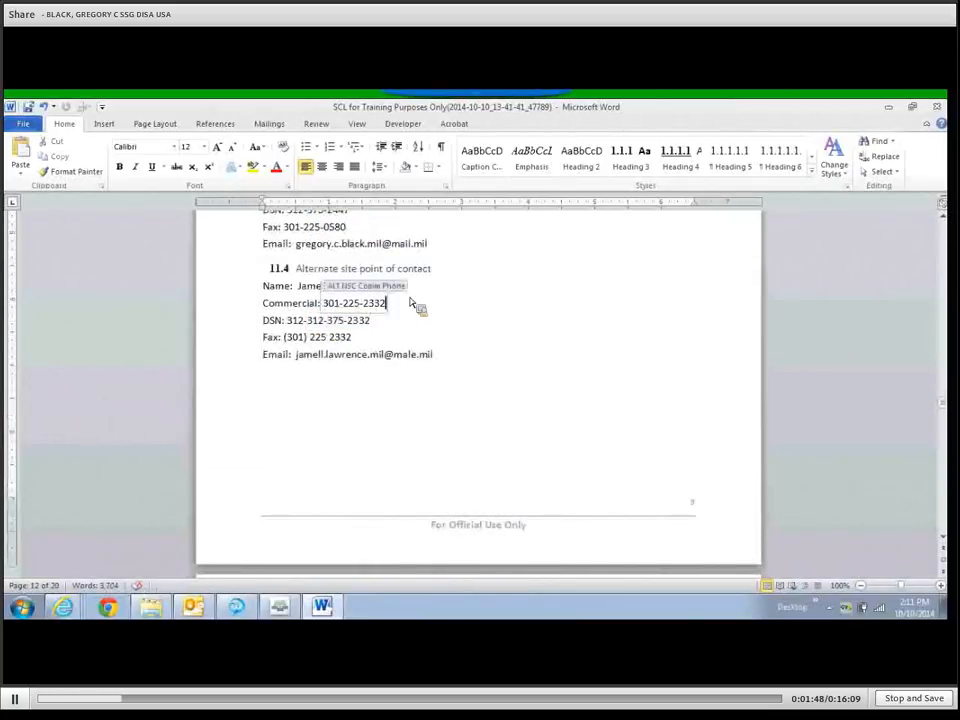
click(355, 321)
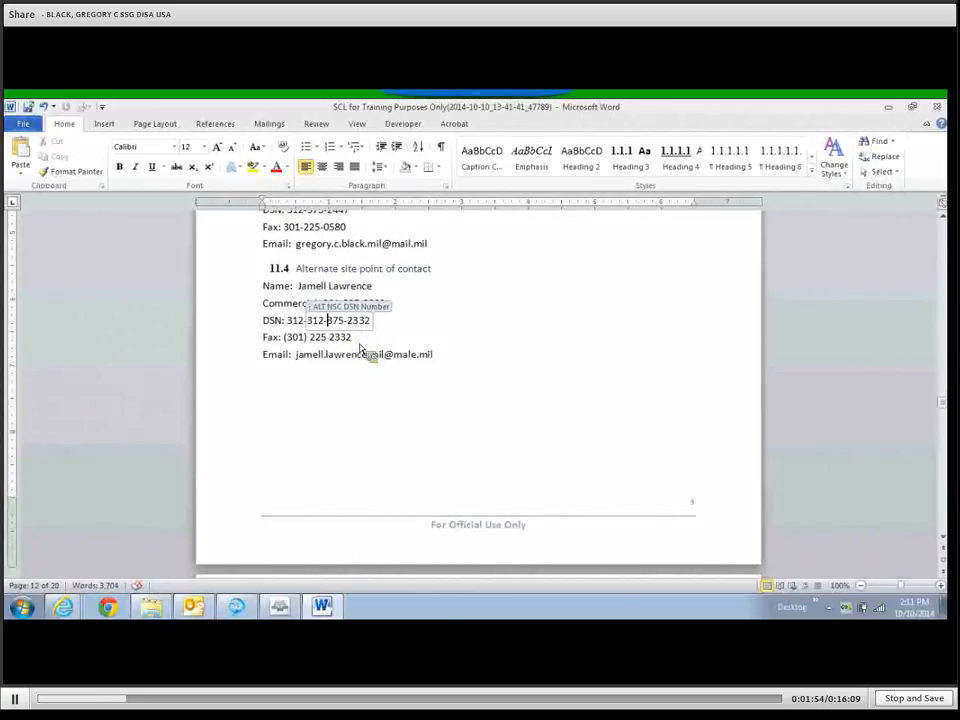
click(348, 290)
click(347, 325)
key(Left)
key(Left)
key(Left)
key(BackSpace)
key(BackSpace)
key(BackSpace)
key(BackSpace)
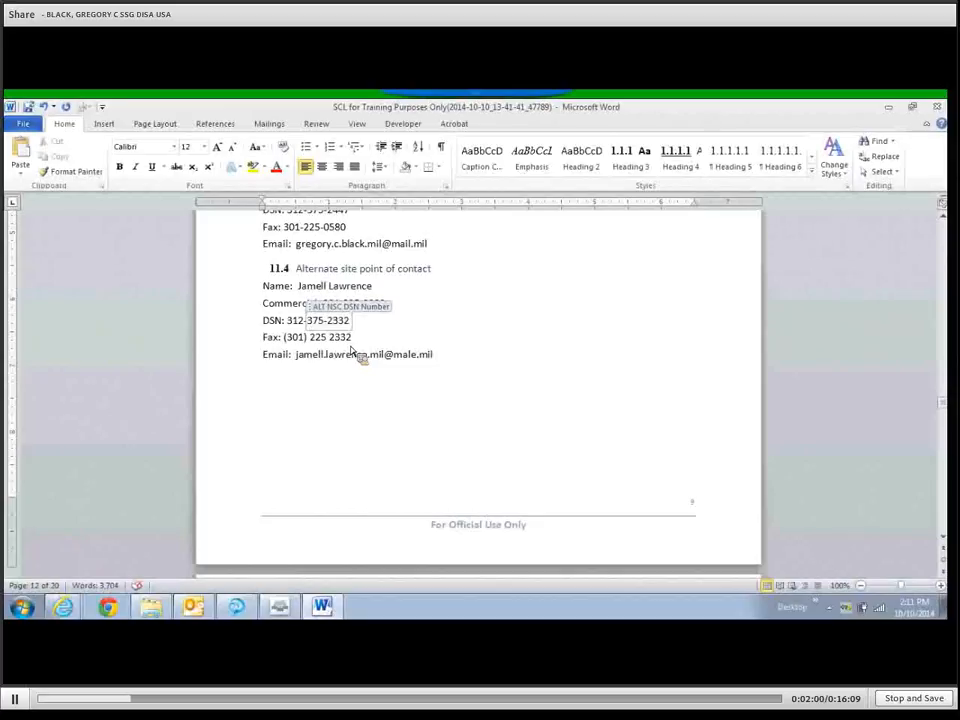
double_click(298, 323)
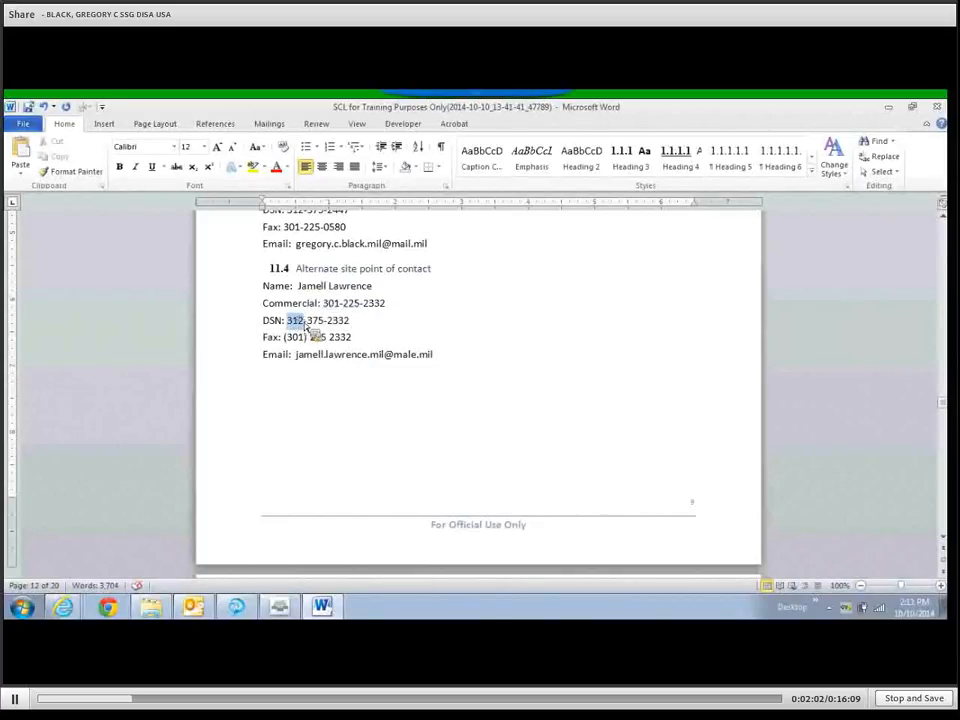
drag(305, 328, 349, 425)
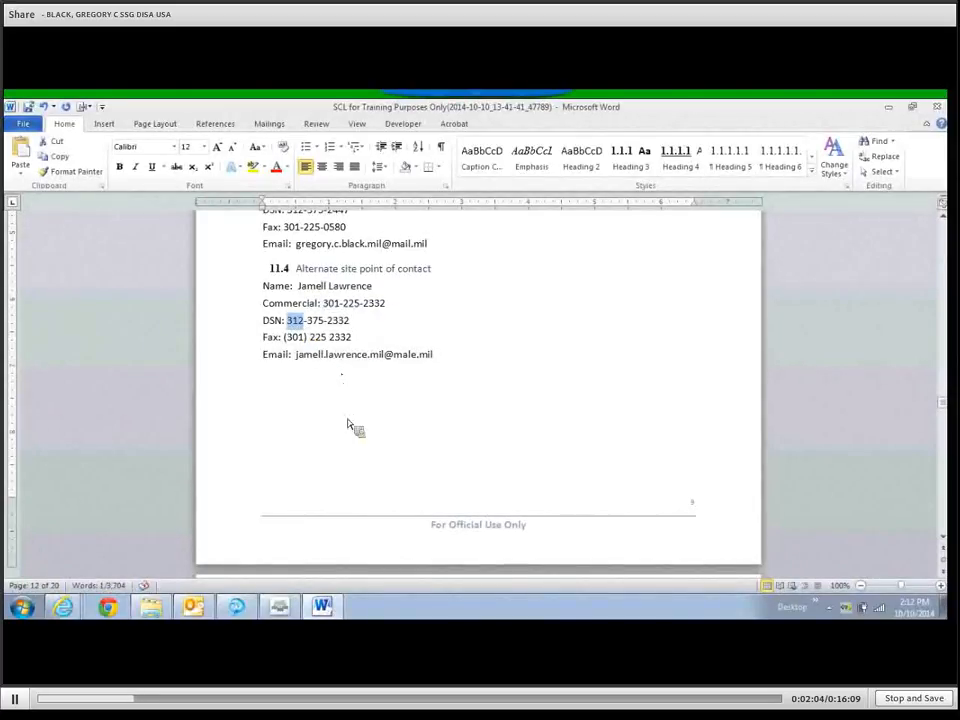
click(319, 326)
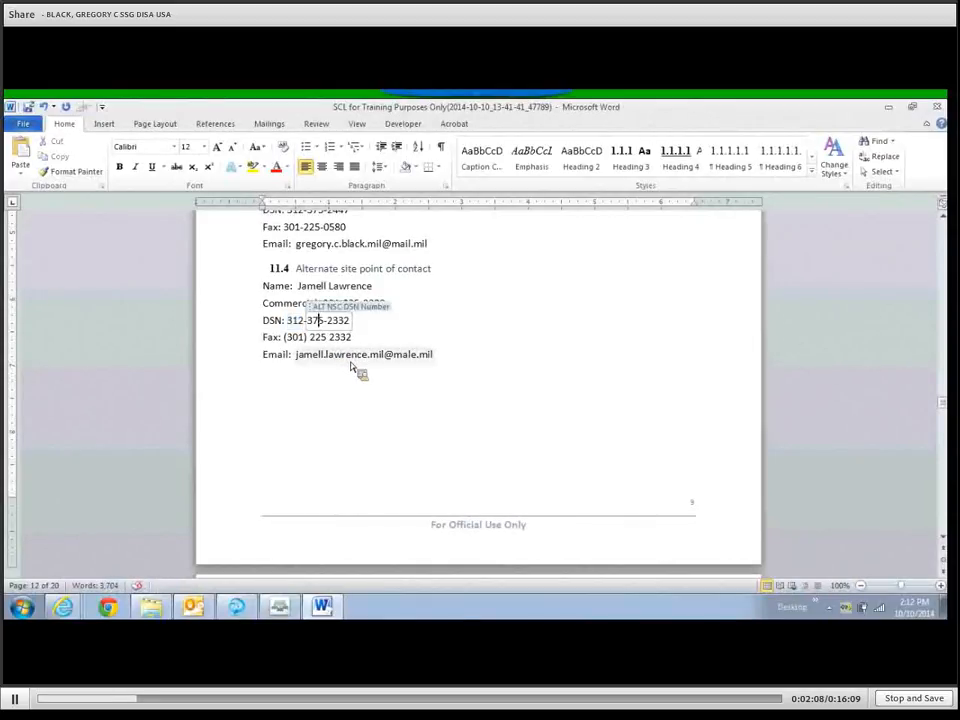
Correct the alternate contact's e-mail domain from male.mil to mail.mil.
key(Tab)
key(Tab)
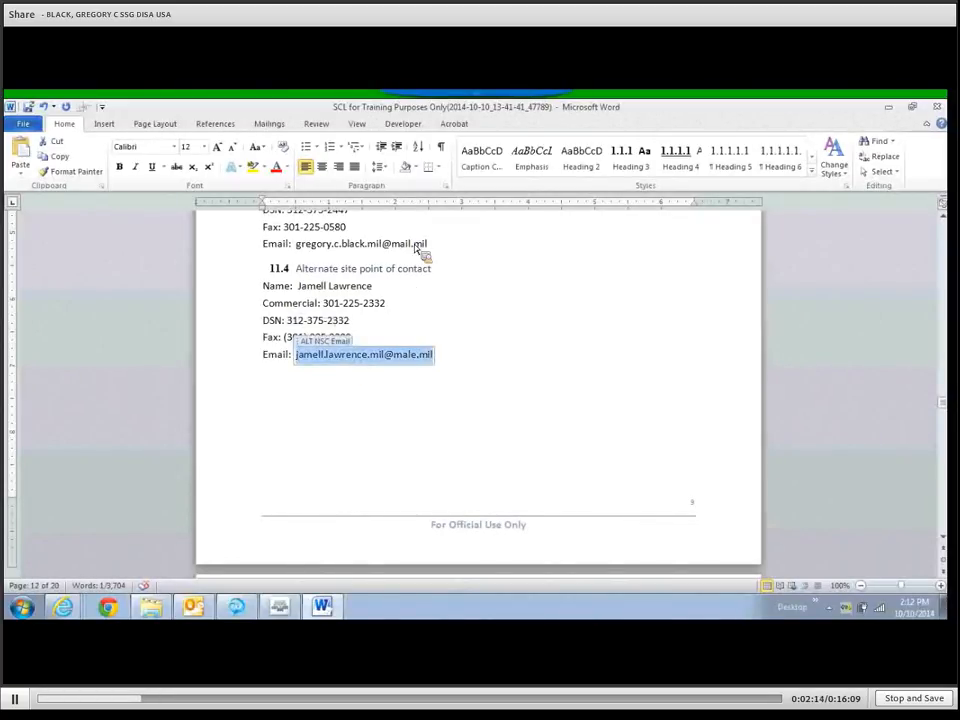
click(409, 245)
click(407, 356)
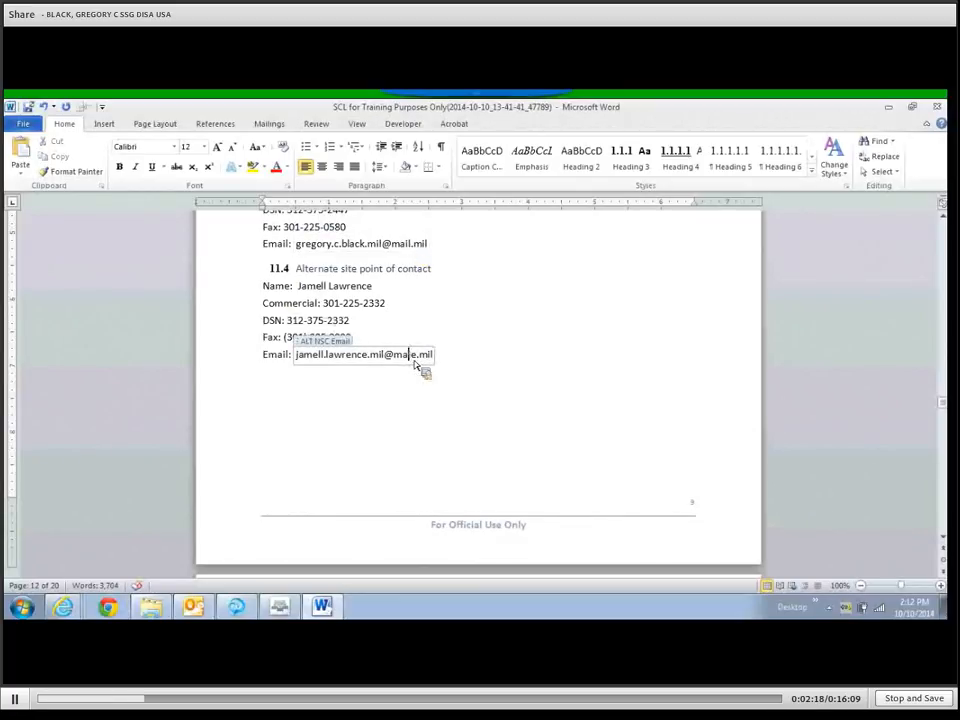
click(412, 360)
key(Delete)
key(BackSpace)
text(il)
click(442, 393)
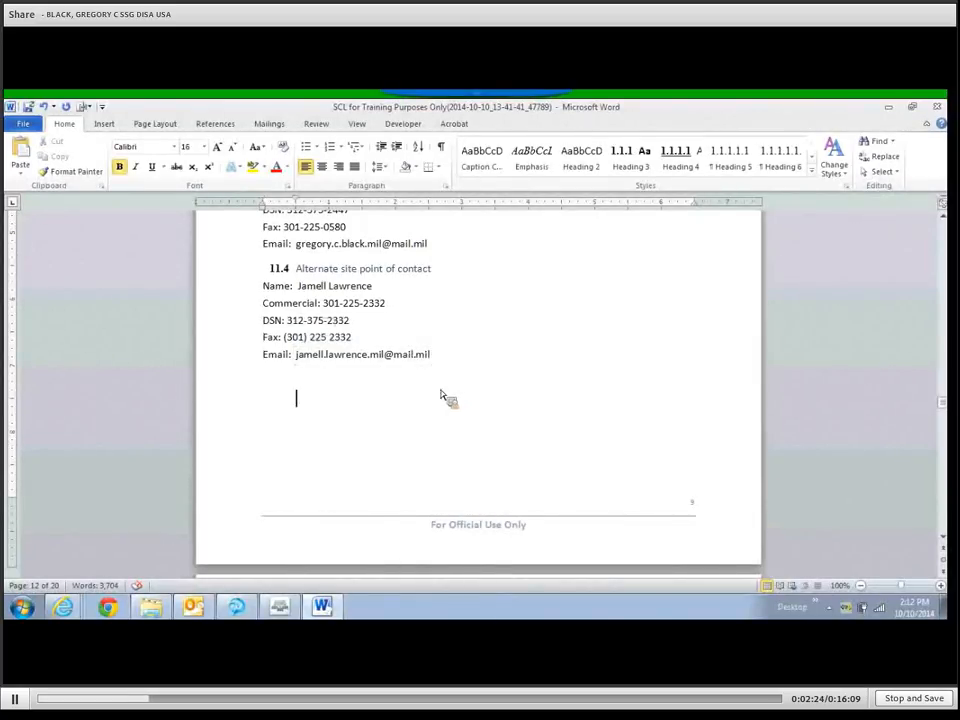
click(398, 360)
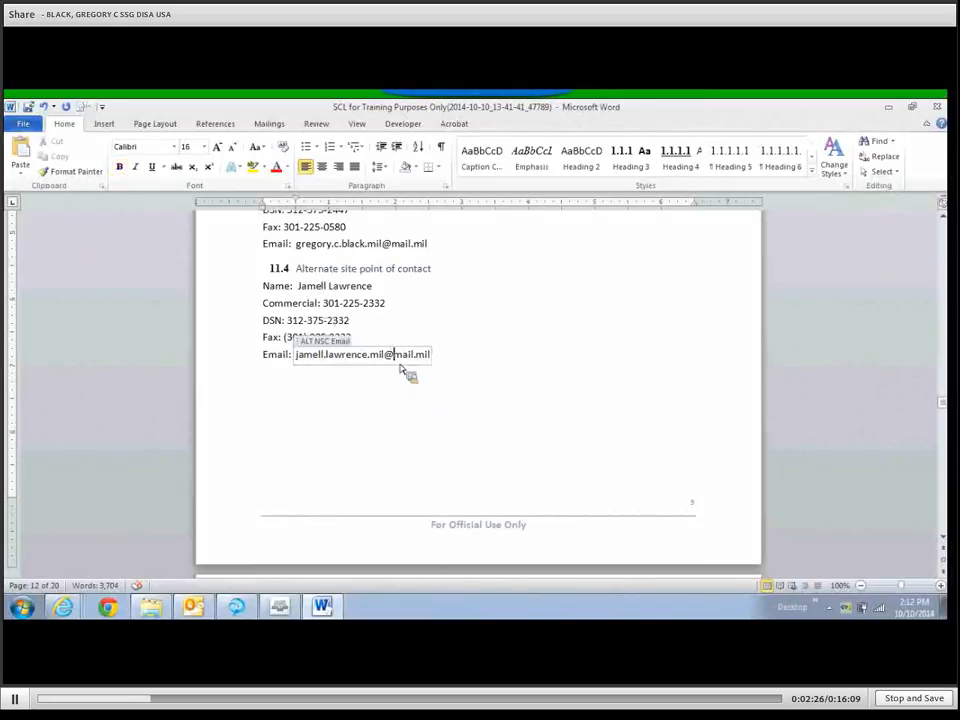
Replace the '?' placeholder in the Director's name with the middle initial A.
key(Tab)
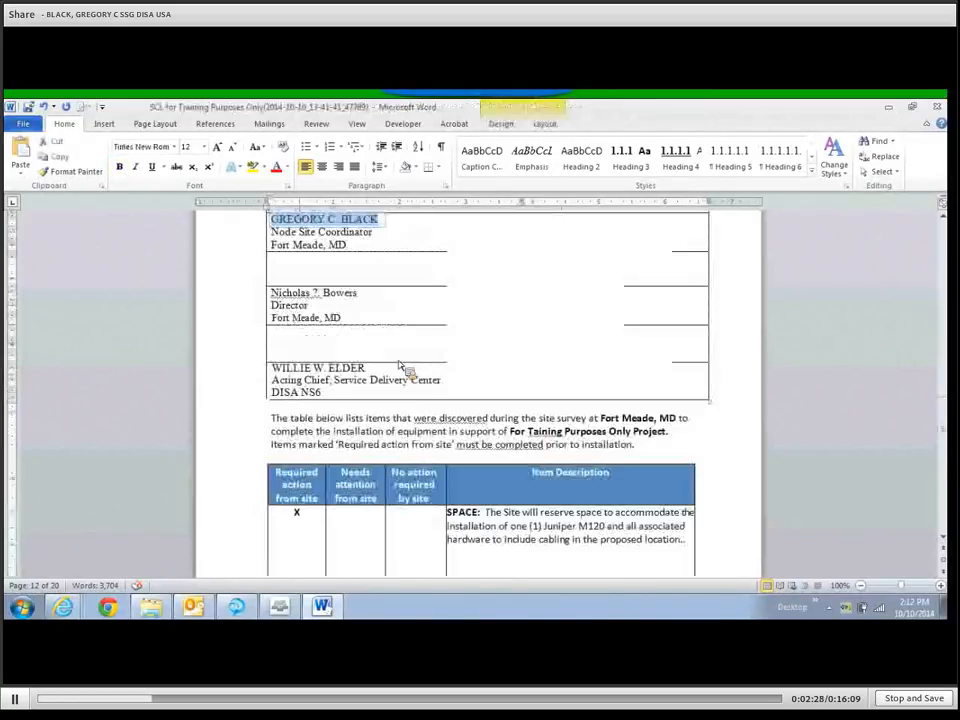
key(Tab)
key(Tab)
key(Tab)
key(Tab)
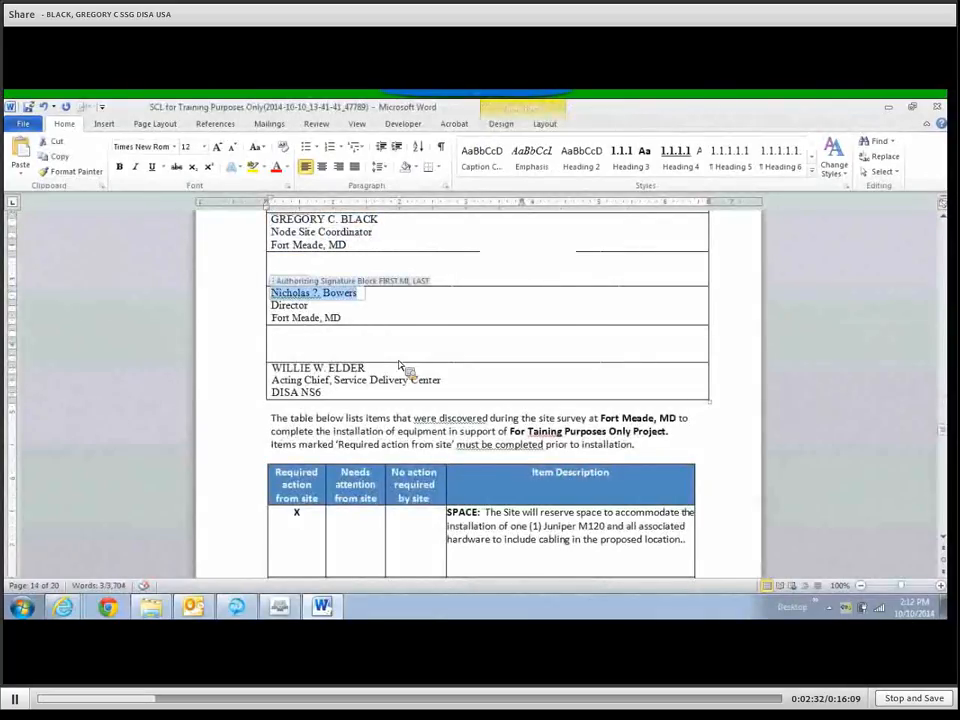
click(314, 293)
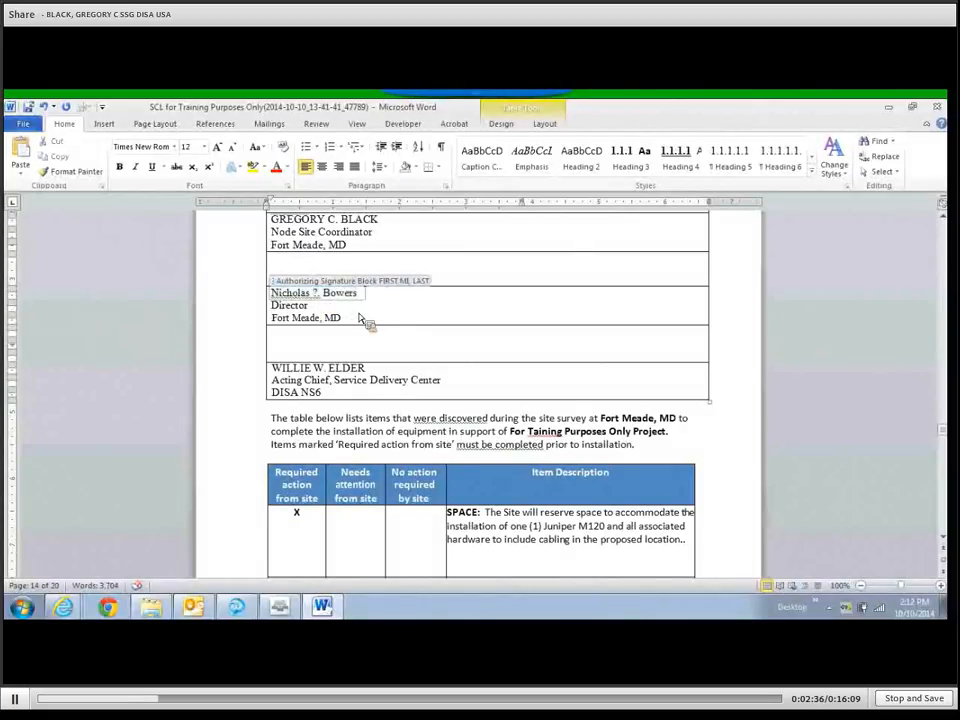
key(Delete)
text(A)
click(420, 328)
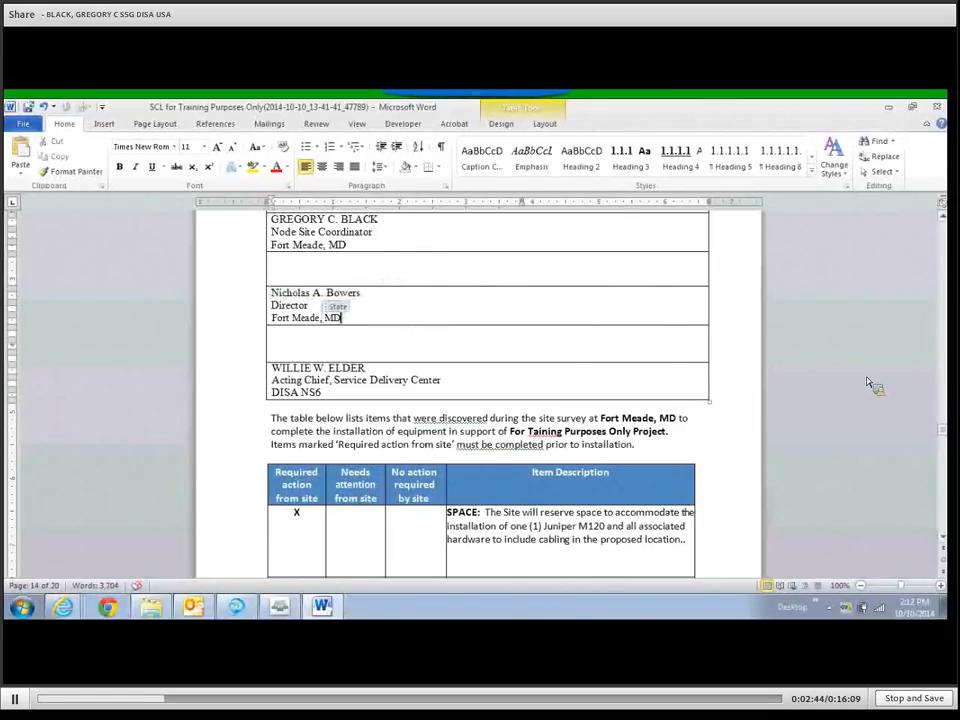
Convert the Director's name in the signature block to UPPERCASE using Change Case.
drag(942, 430, 947, 243)
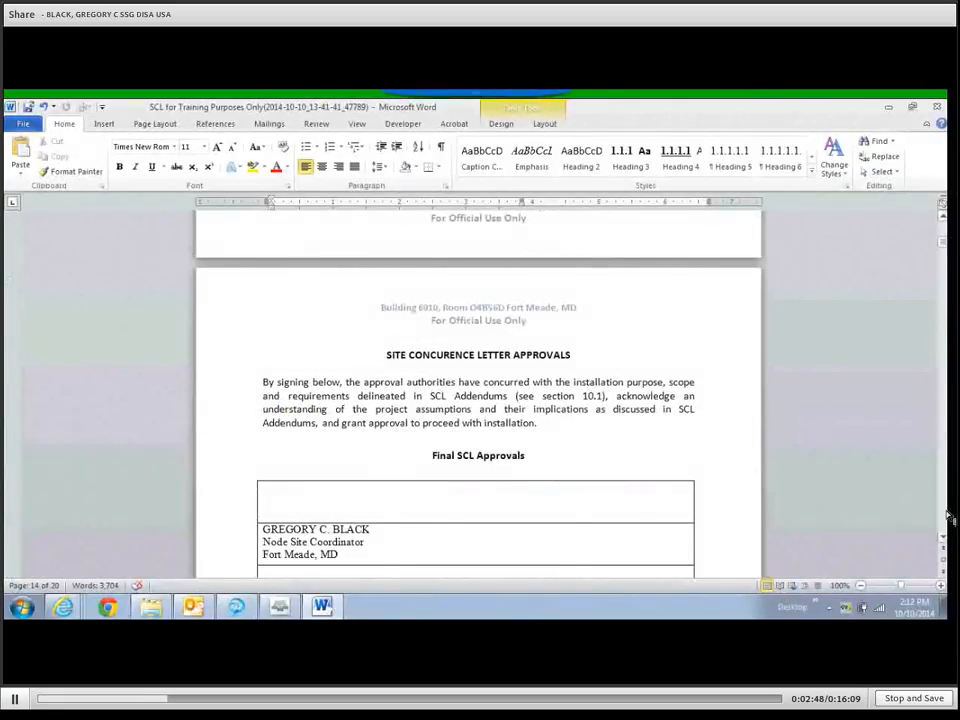
scroll(950, 517, down, 5)
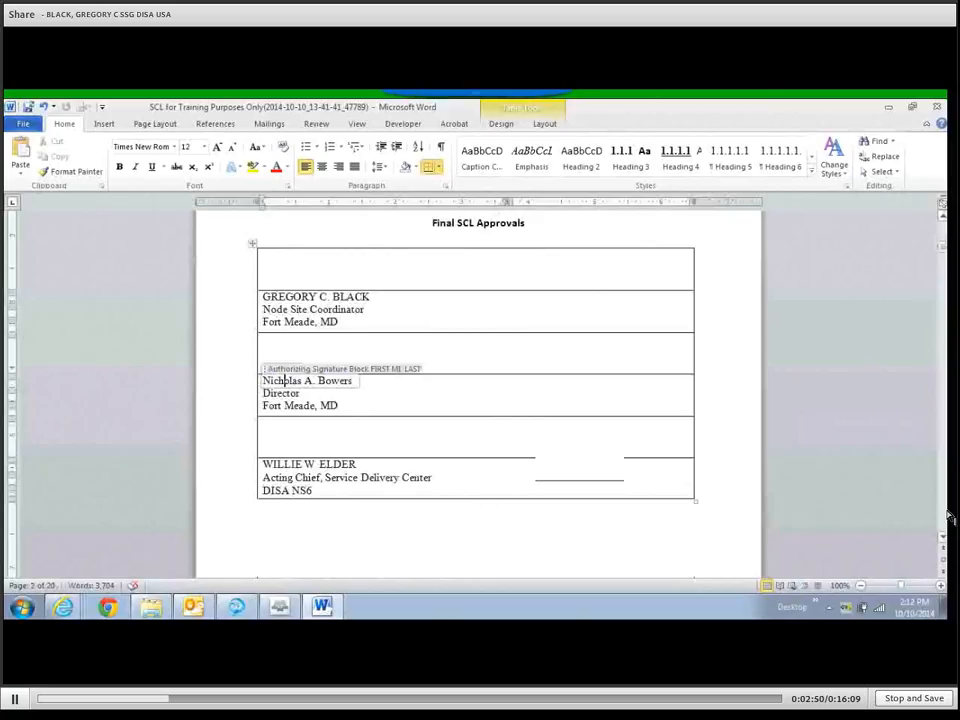
scroll(950, 517, down, 15)
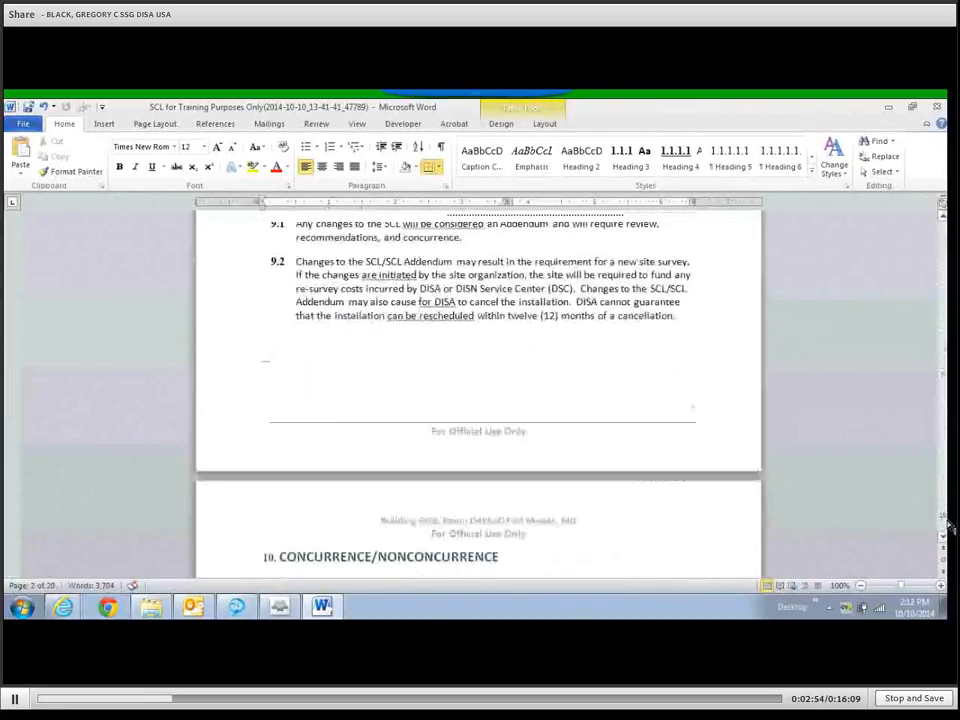
scroll(950, 517, down, 15)
scroll(950, 527, down, 10)
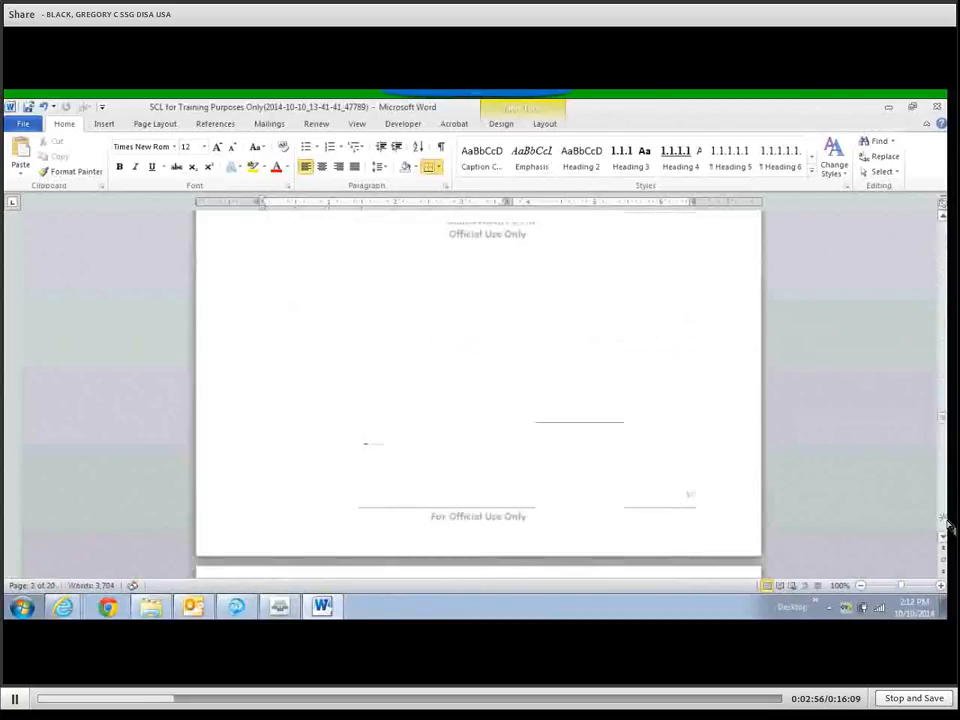
scroll(950, 527, down, 2)
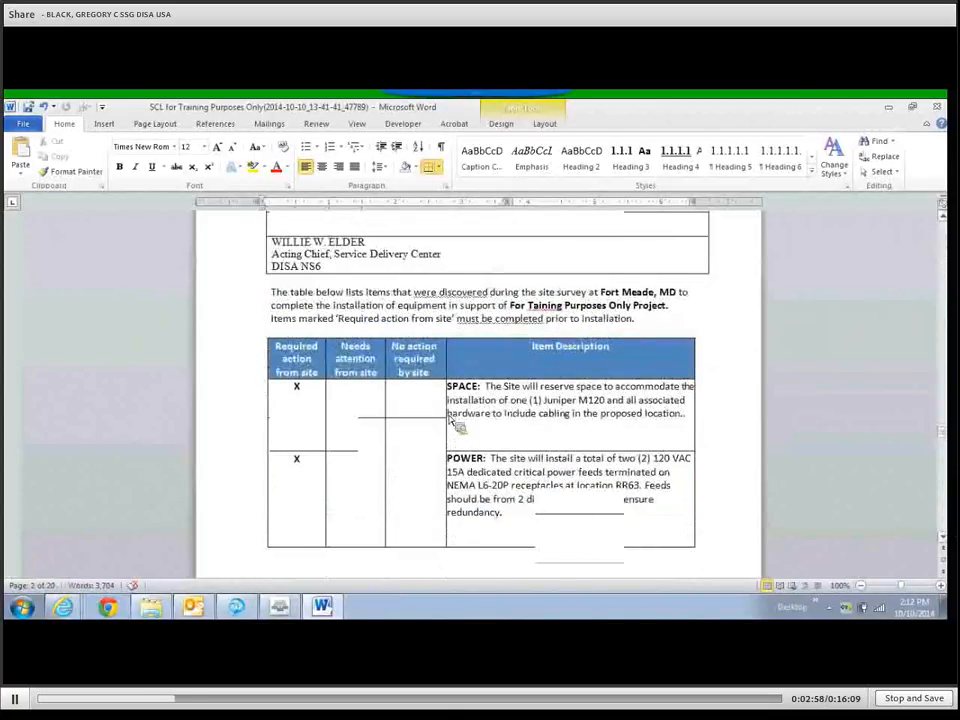
scroll(317, 343, up, 3)
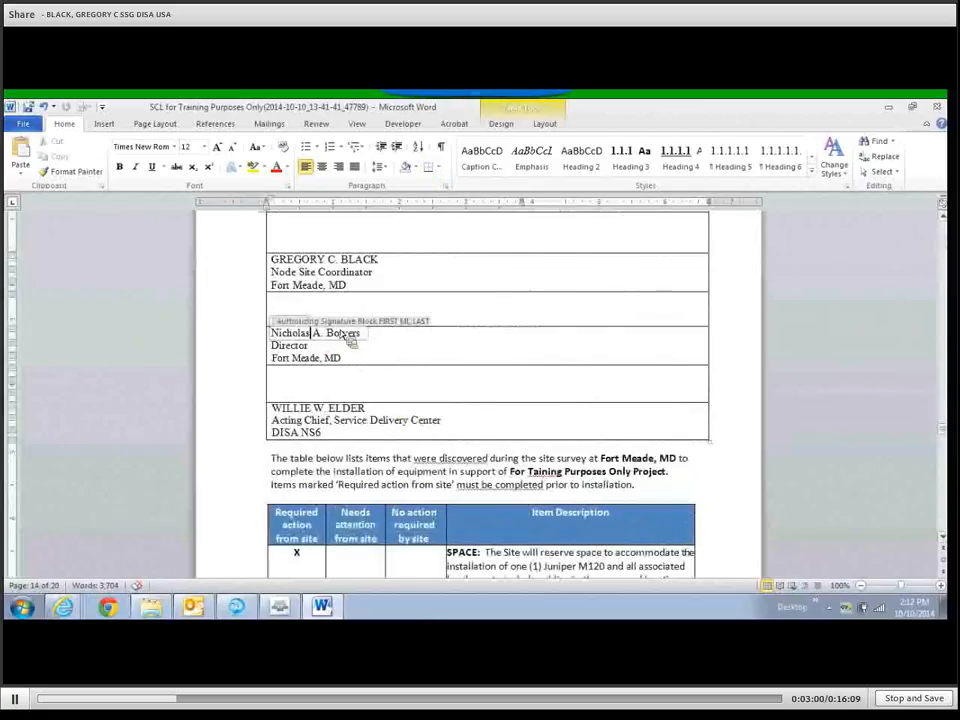
drag(317, 333, 277, 336)
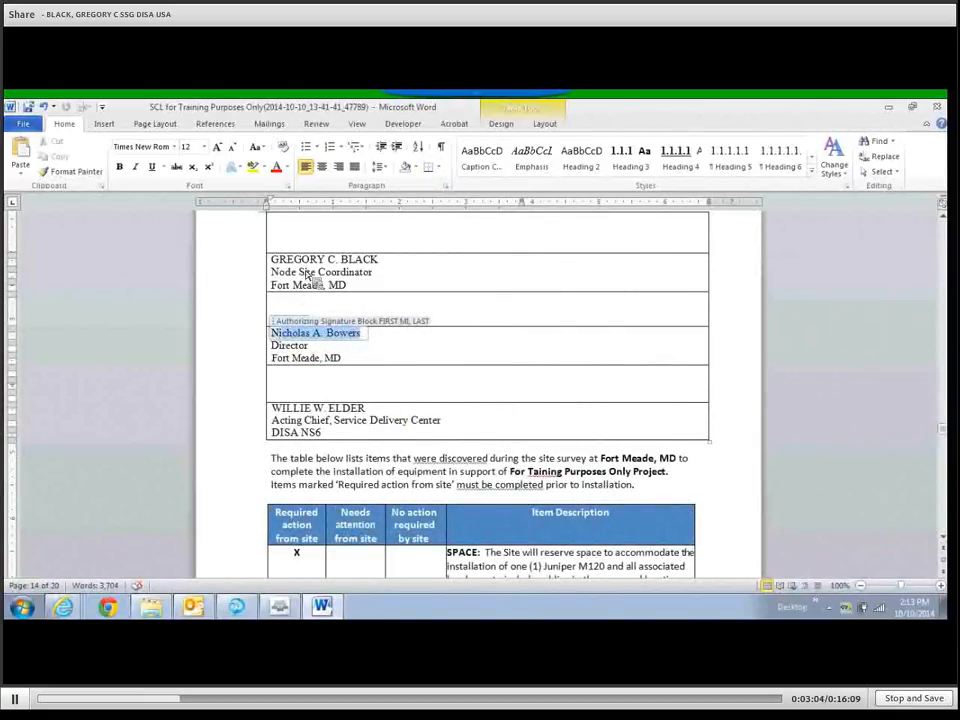
click(257, 147)
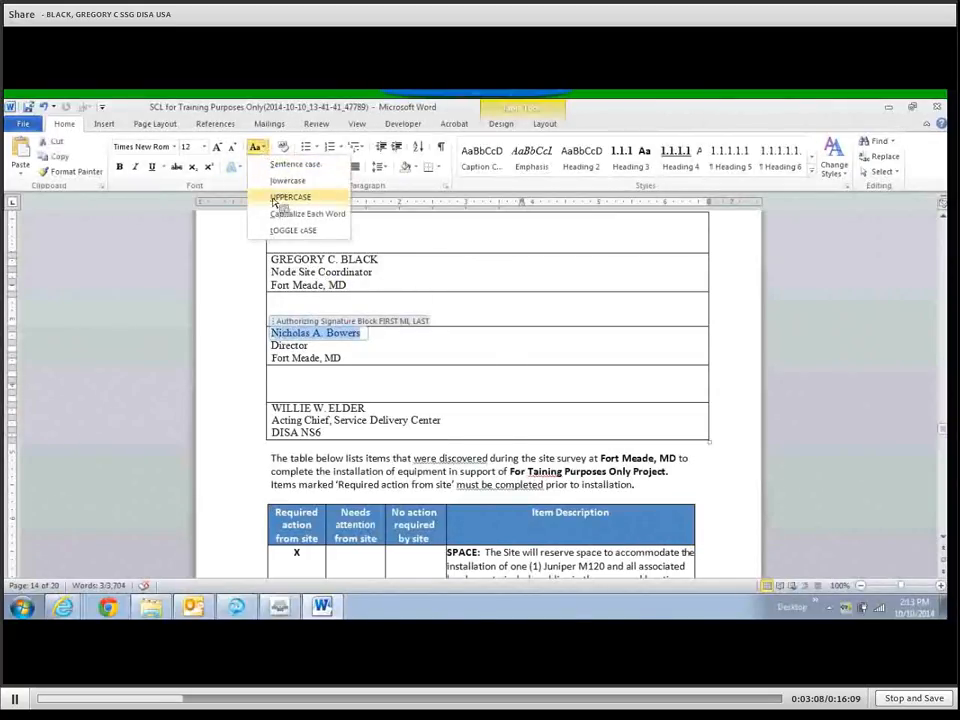
click(281, 197)
click(440, 364)
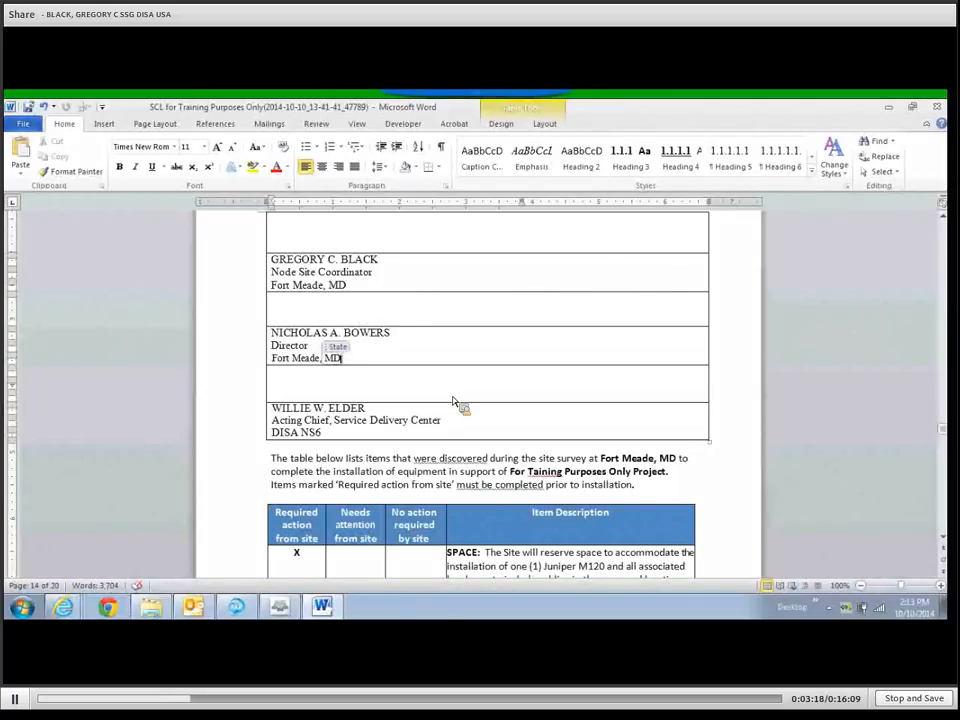
Fix the misspelled 'Taining' to 'Training' in the Project Name field.
key(Tab)
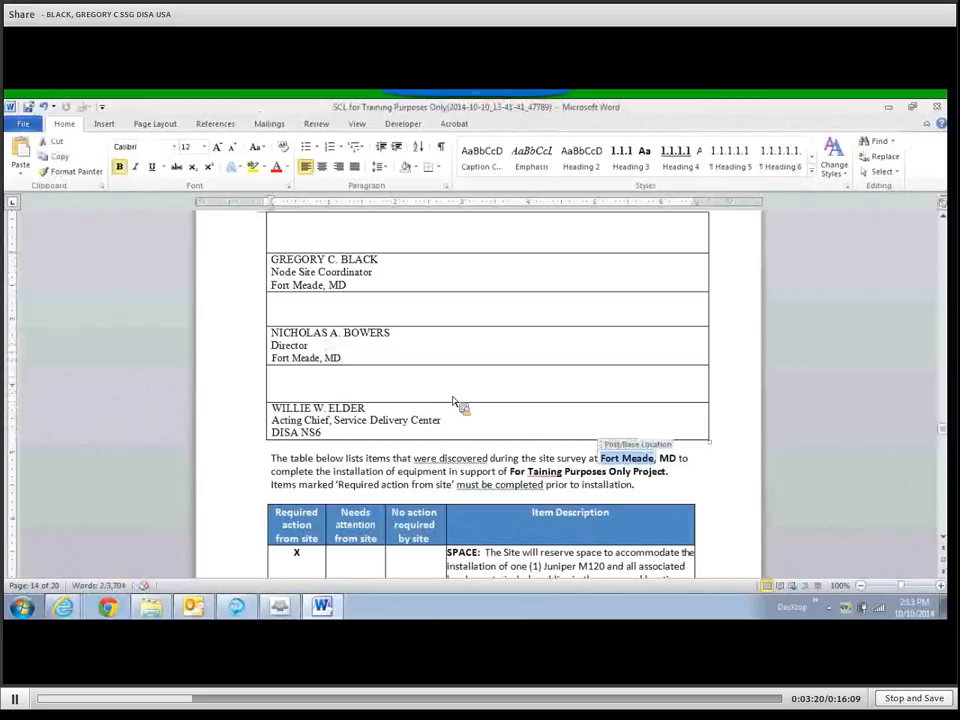
key(Tab)
key(Tab)
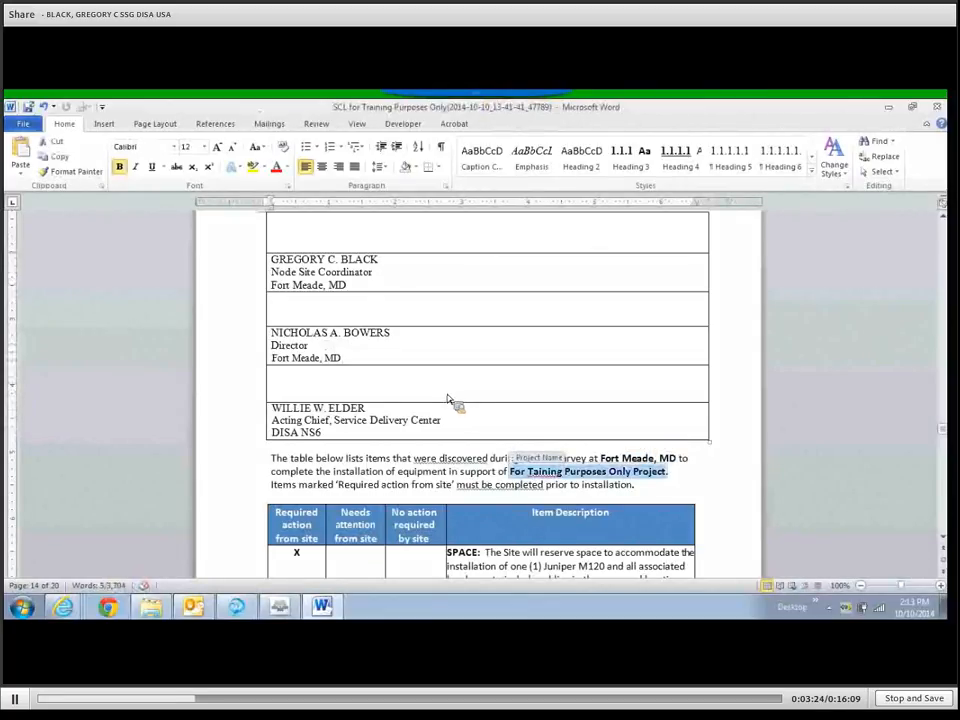
click(530, 472)
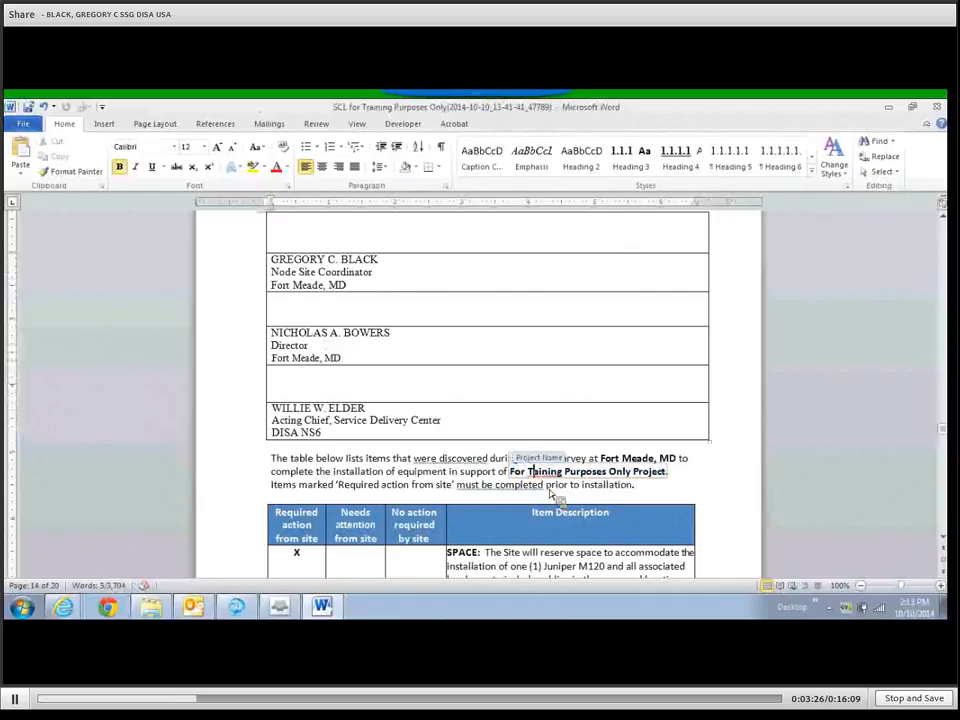
text(r)
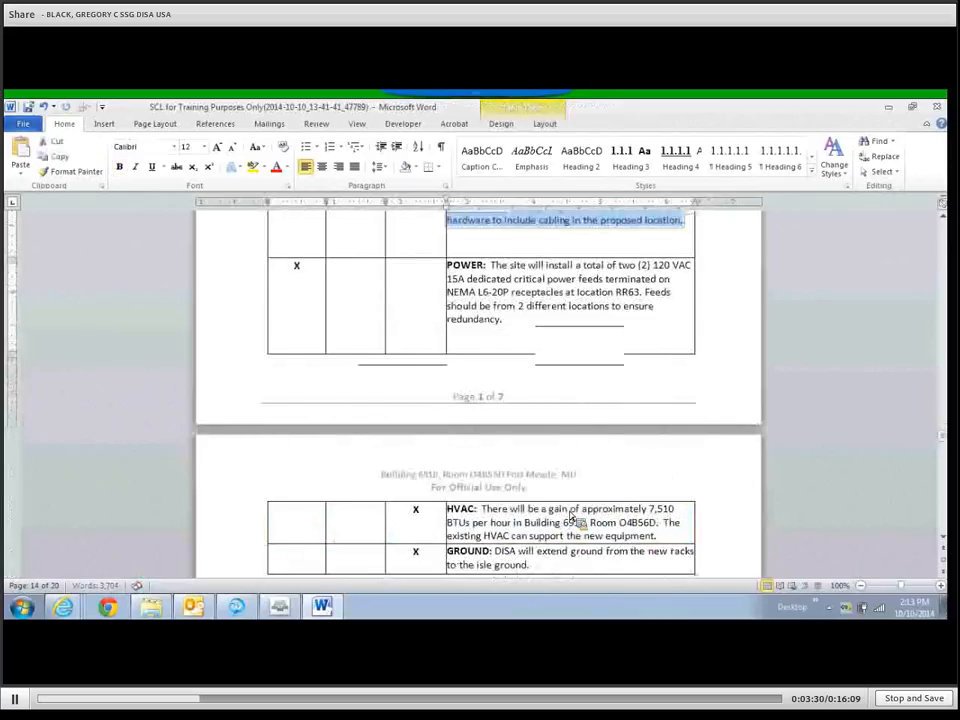
Read through the SPACE statement for one Juniper M120 and the POWER statement.
scroll(574, 516, up, 2)
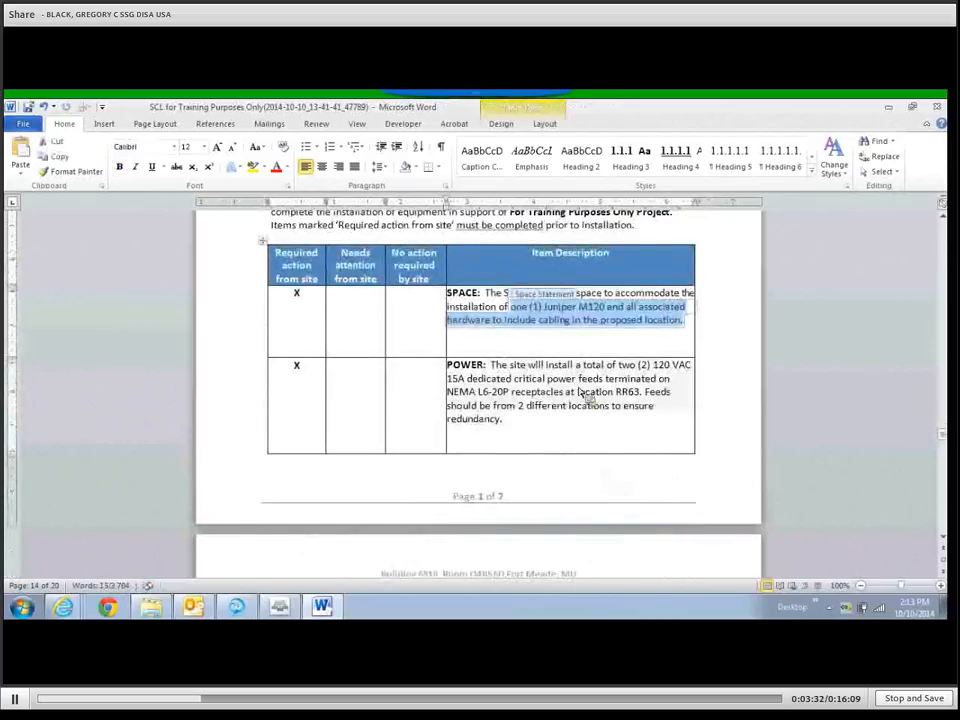
click(548, 325)
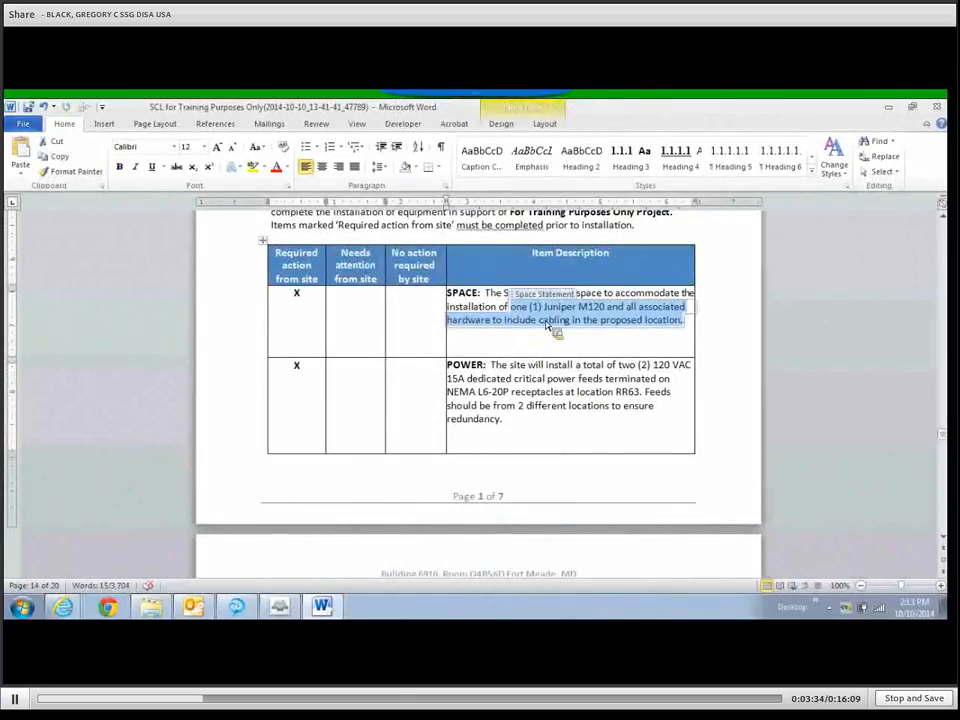
click(638, 331)
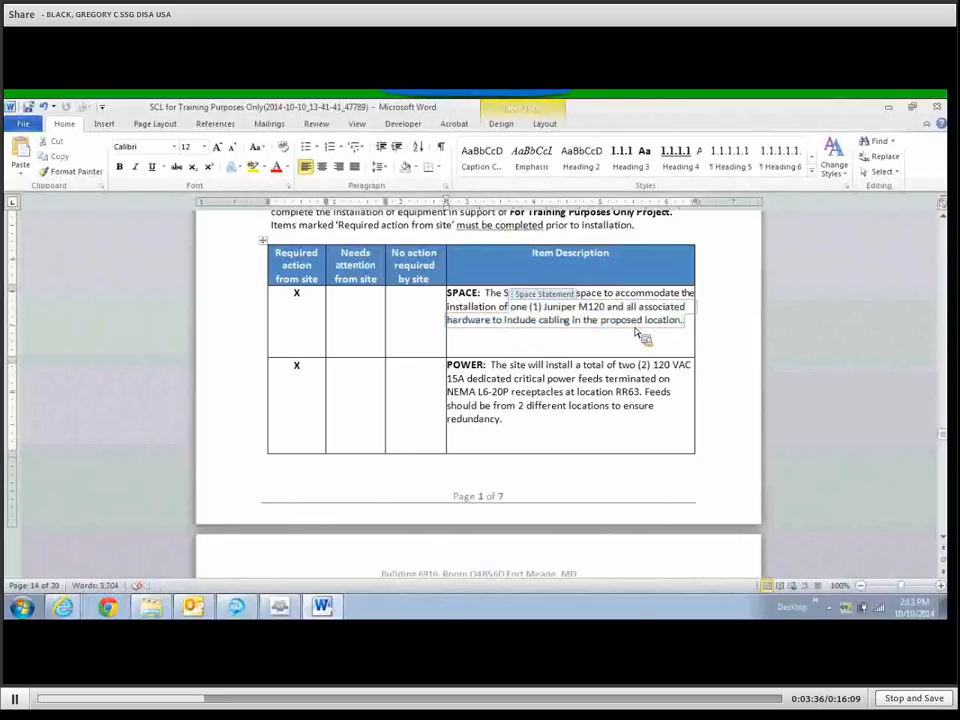
key(Right)
key(Right)
key(Right)
key(Right)
key(Right)
key(Right)
key(Right)
key(Right)
key(Right)
key(Right)
key(Right)
key(Right)
key(Right)
key(Right)
key(Right)
key(Right)
key(Right)
key(Right)
key(Right)
key(Right)
key(Left)
key(Left)
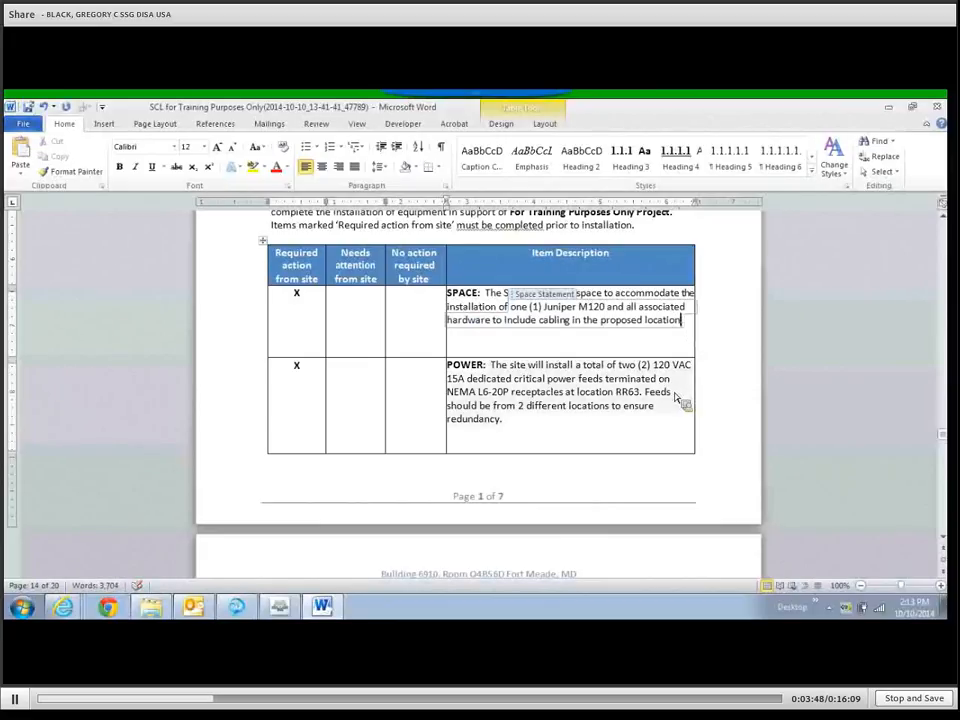
click(615, 379)
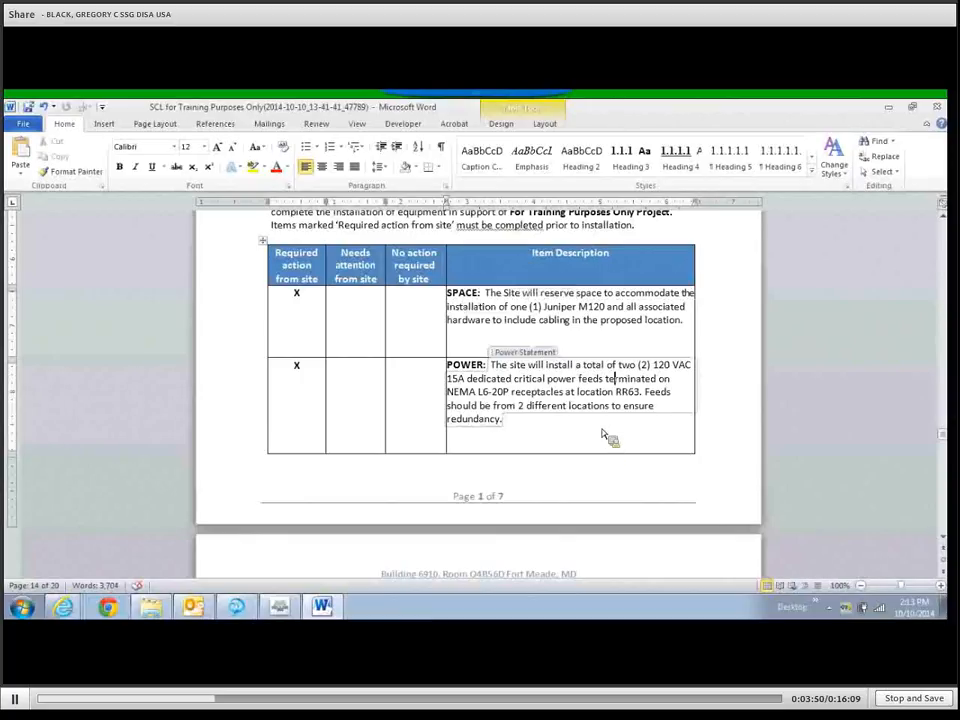
scroll(591, 433, down, 1)
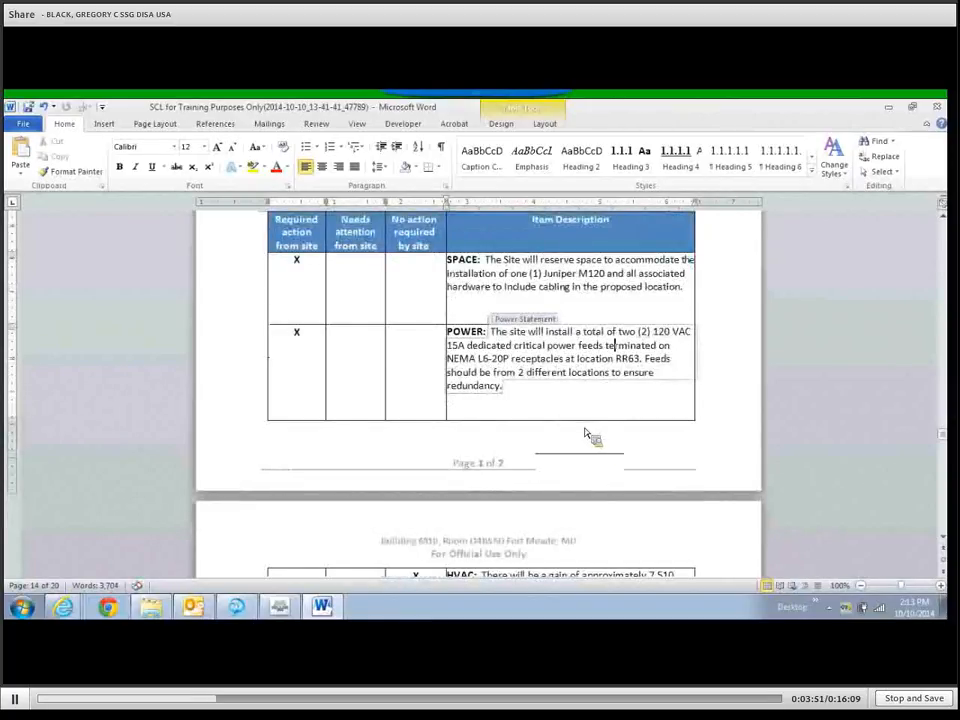
scroll(570, 428, down, 1)
scroll(567, 425, down, 3)
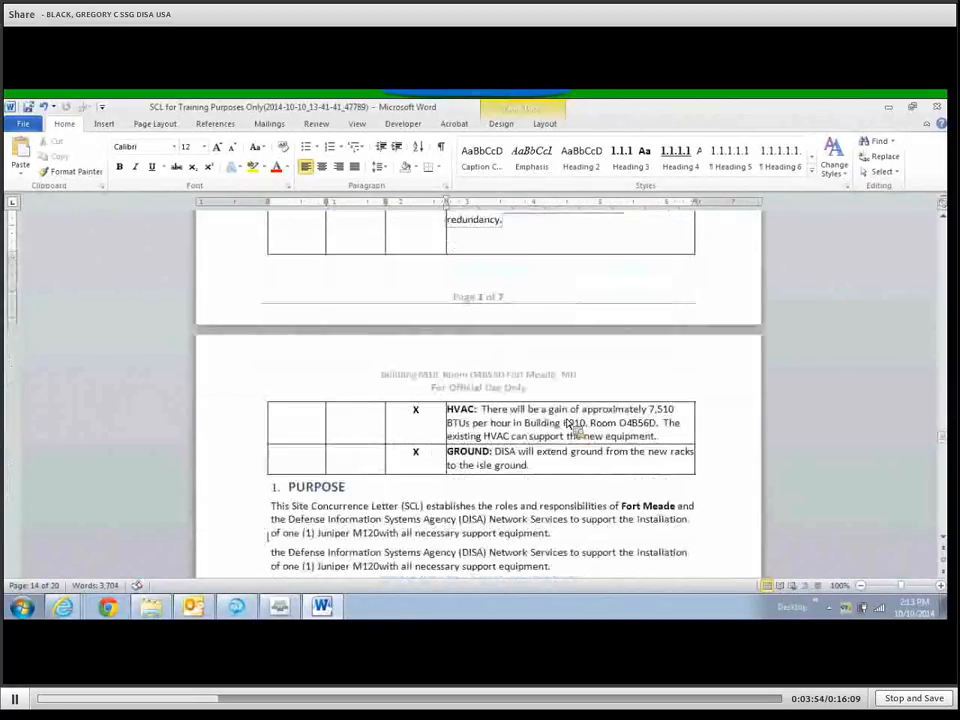
click(665, 378)
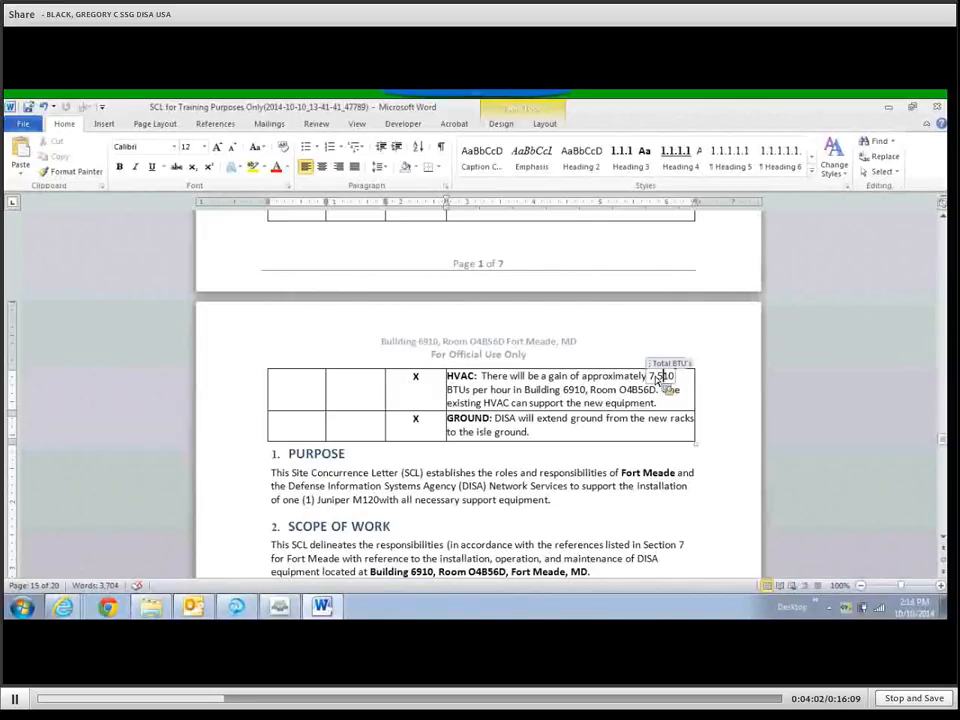
click(566, 390)
click(630, 394)
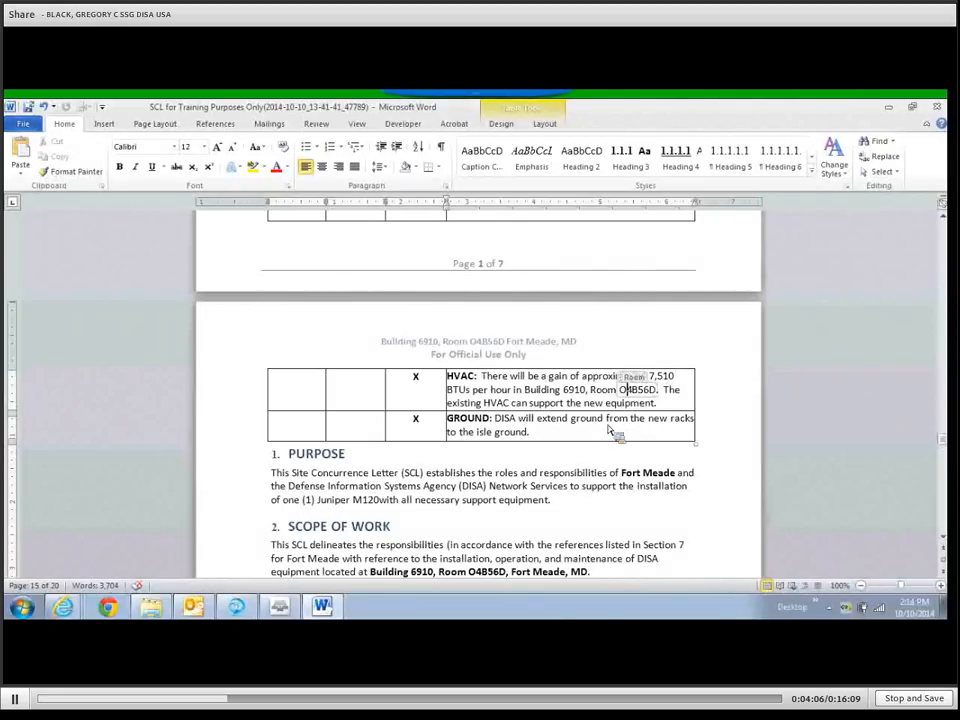
scroll(617, 431, up, 5)
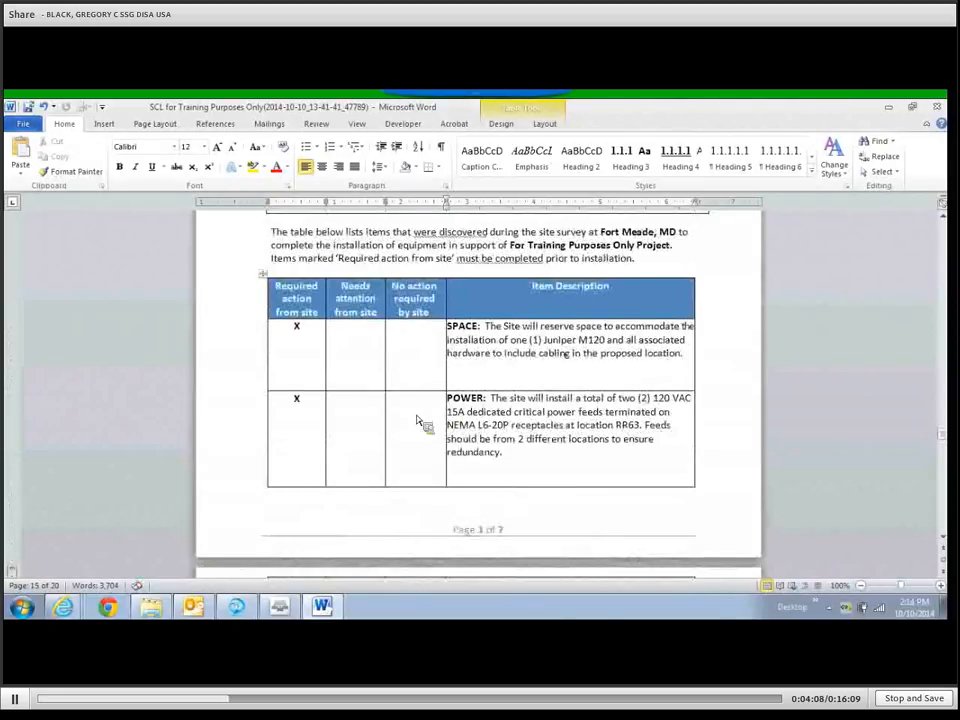
scroll(422, 422, down, 5)
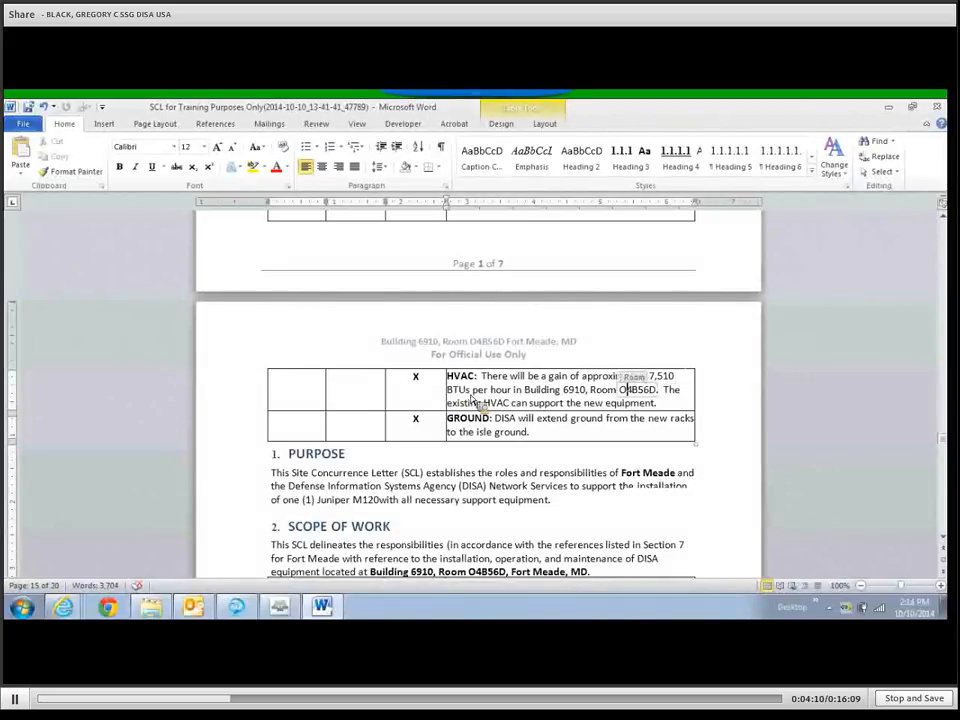
scroll(491, 401, down, 1)
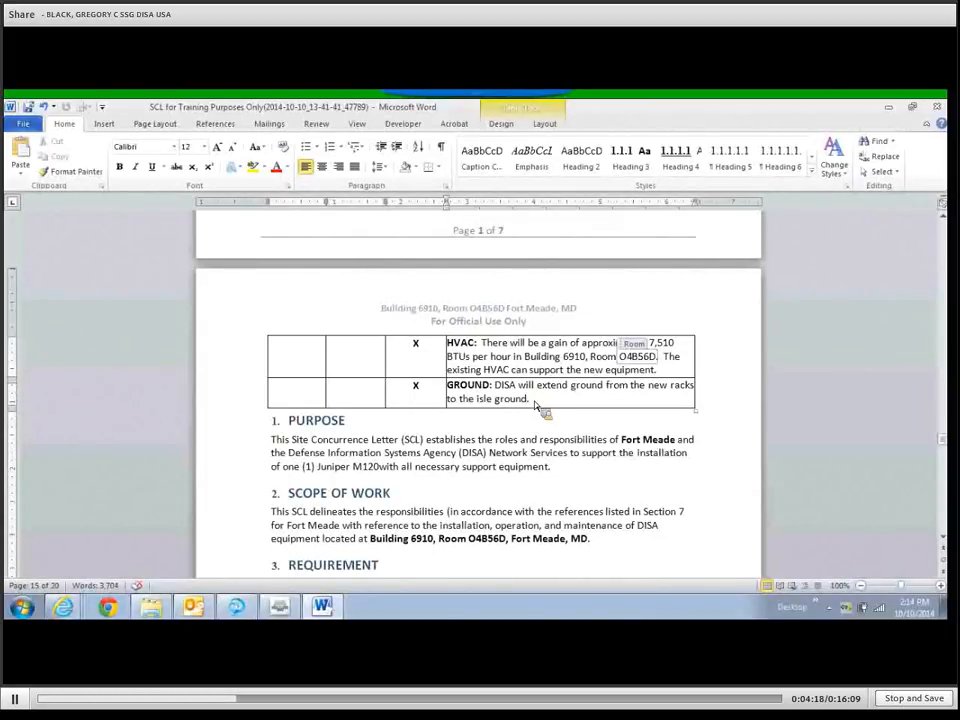
scroll(528, 408, up, 1)
scroll(519, 411, up, 1)
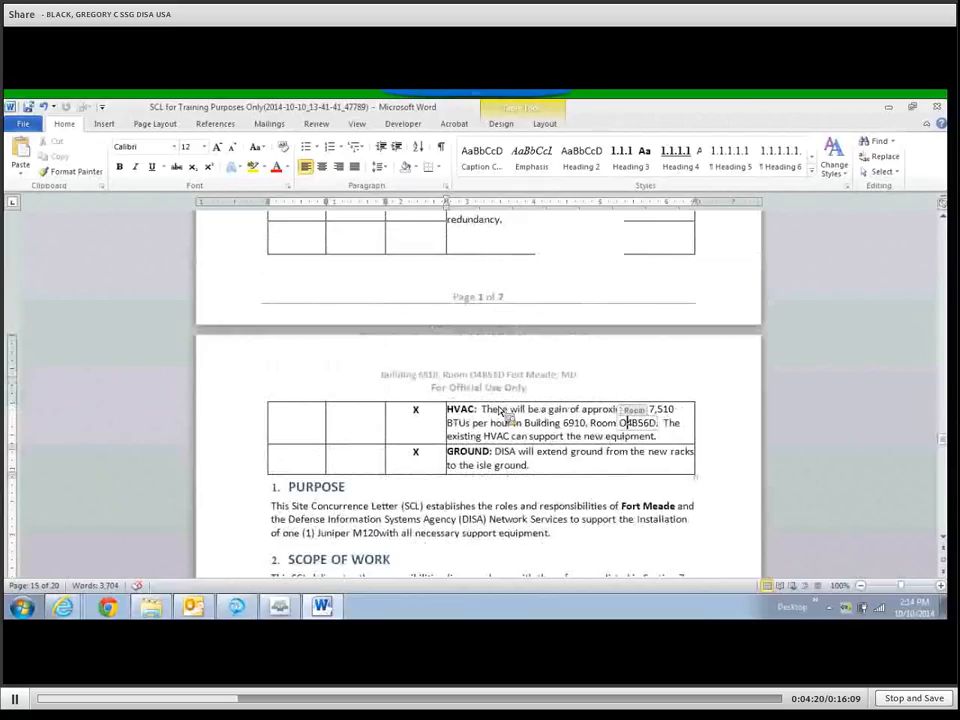
scroll(505, 418, up, 4)
scroll(506, 420, up, 1)
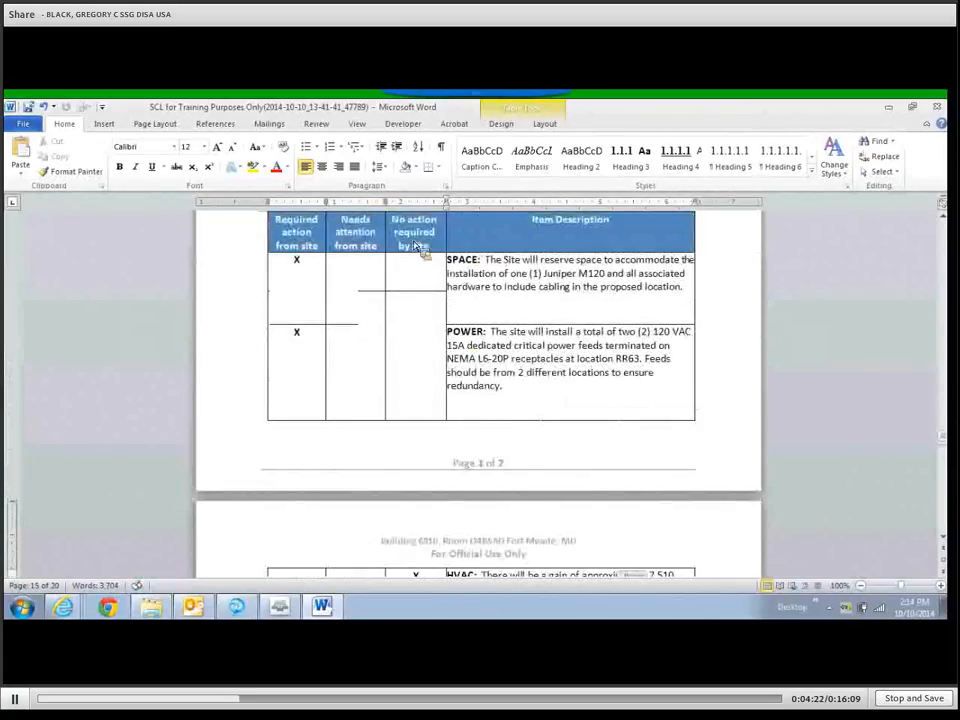
scroll(458, 446, down, 7)
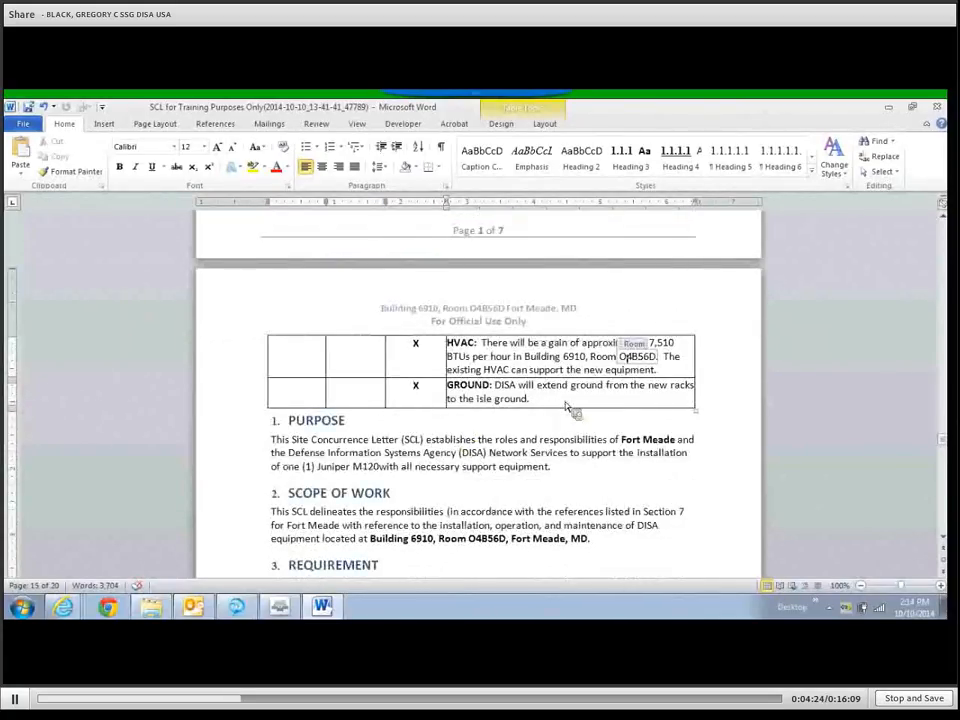
click(565, 405)
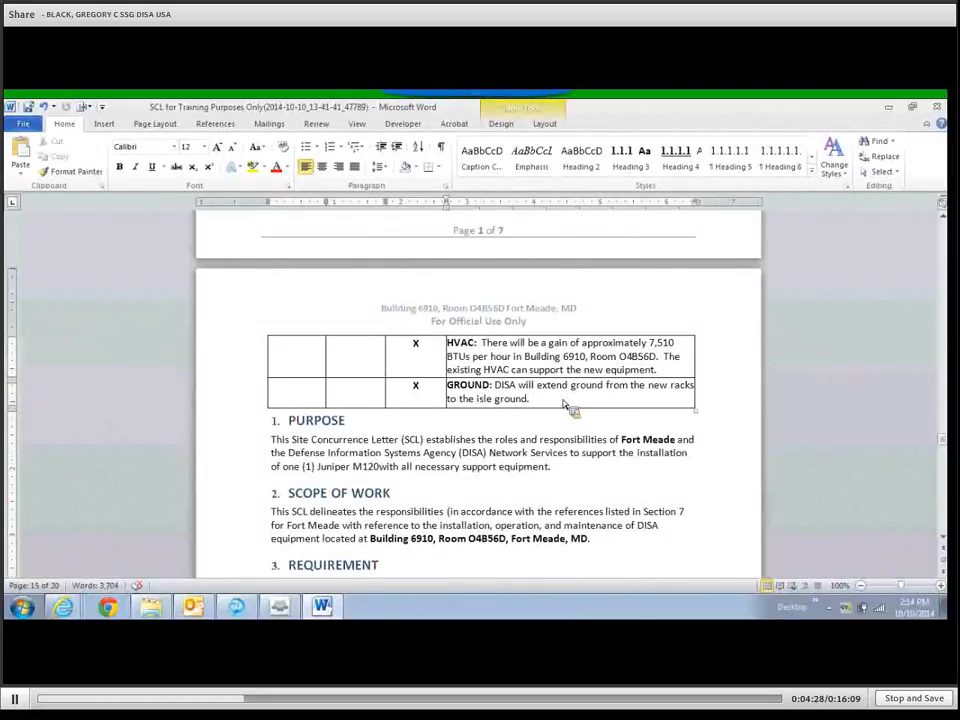
text(fhtdfhgtd)
key(BackSpace)
key(BackSpace)
key(BackSpace)
key(BackSpace)
key(BackSpace)
key(BackSpace)
key(BackSpace)
key(BackSpace)
key(BackSpace)
scroll(570, 408, up, 1)
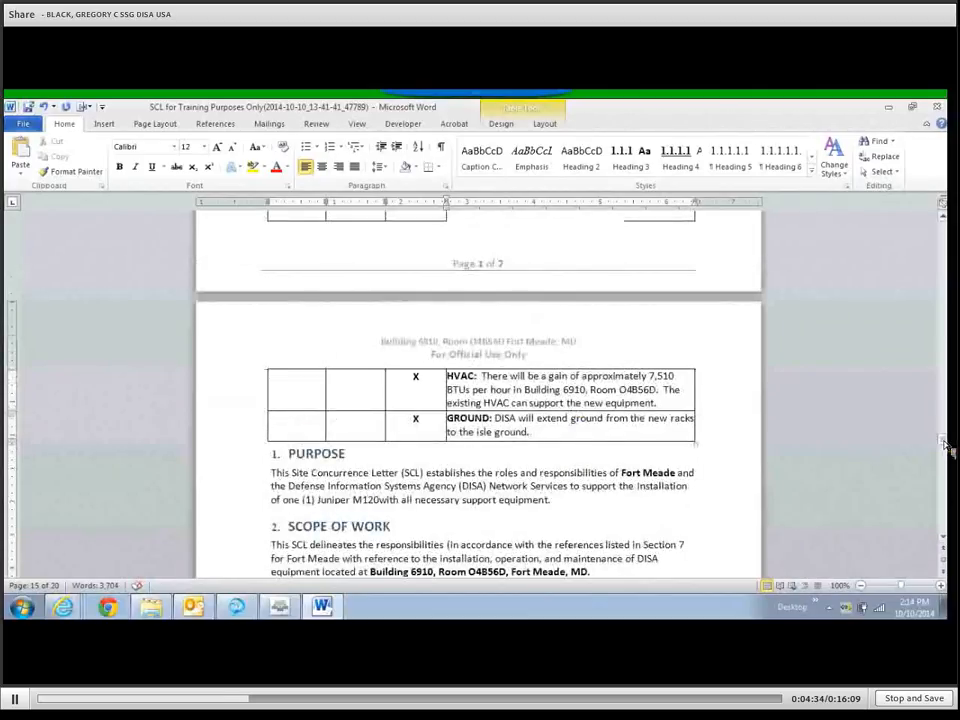
Delete the title page's 'Building 6910, Room O4B56D' line, then undo to restore it.
drag(942, 440, 945, 175)
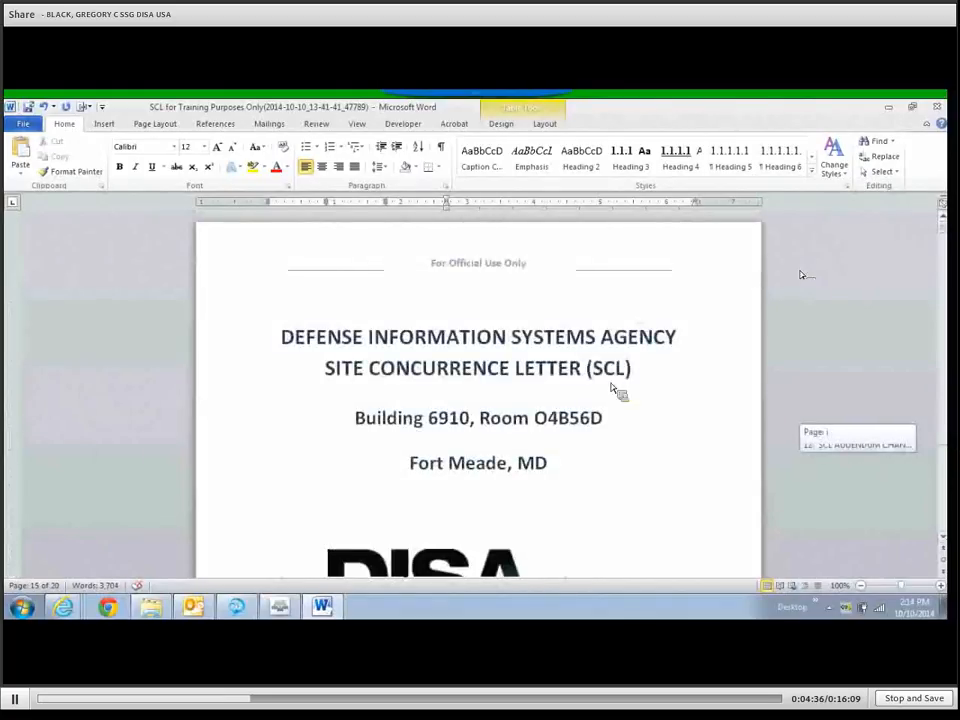
scroll(590, 405, down, 3)
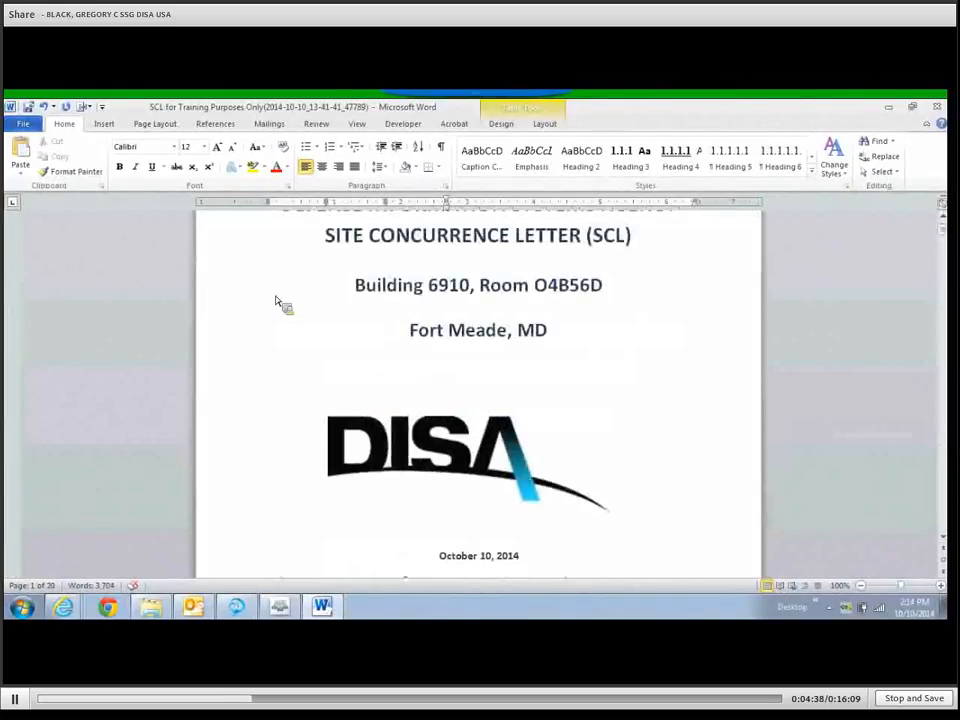
click(238, 294)
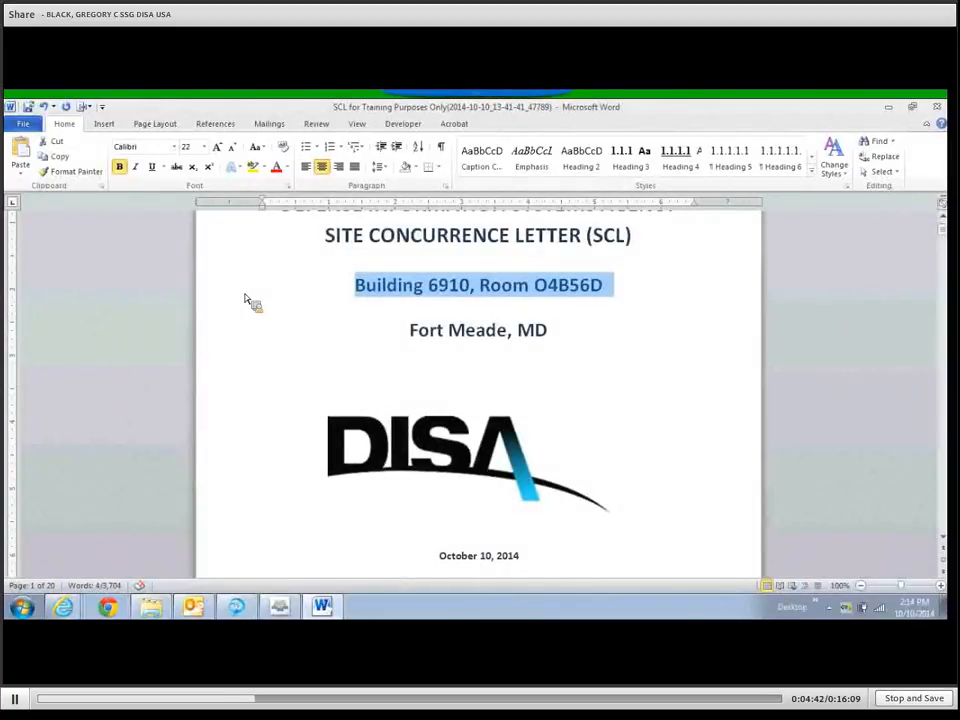
click(550, 362)
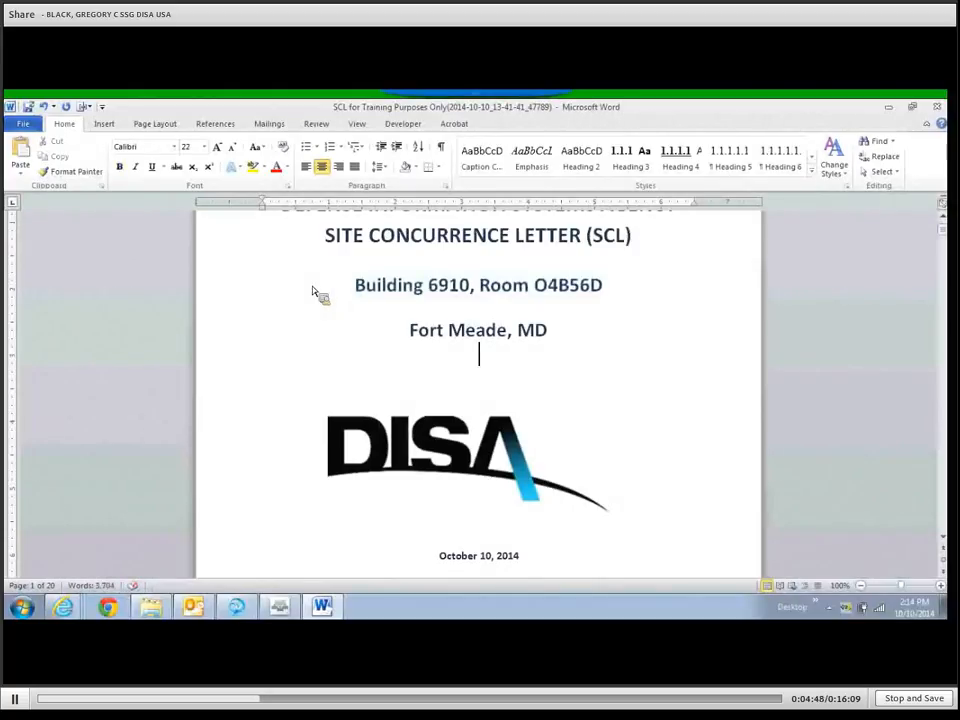
click(220, 292)
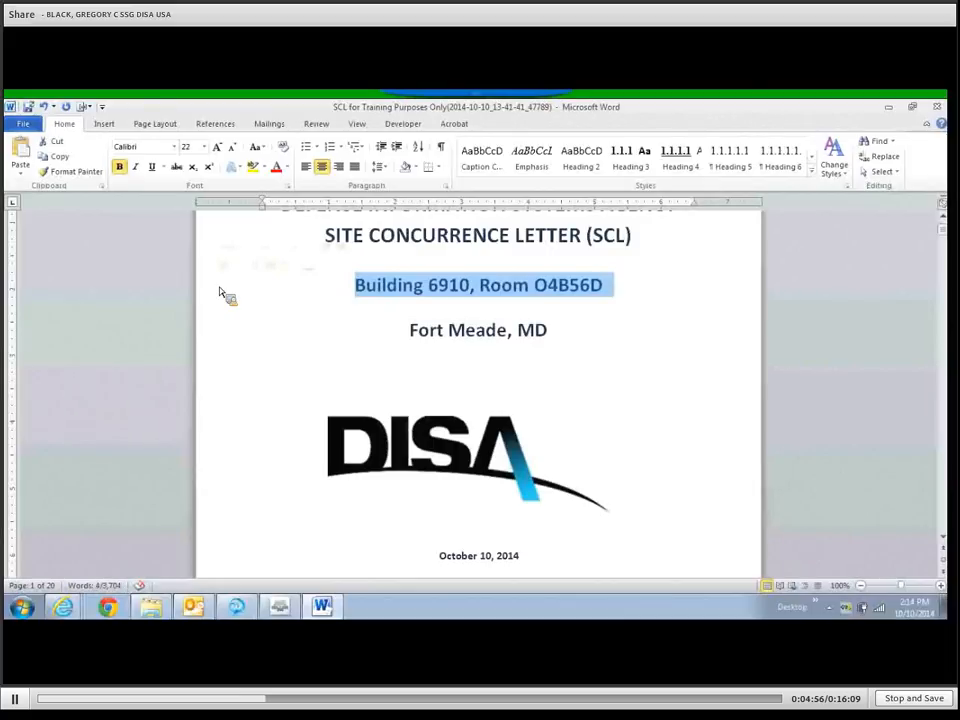
key(Delete)
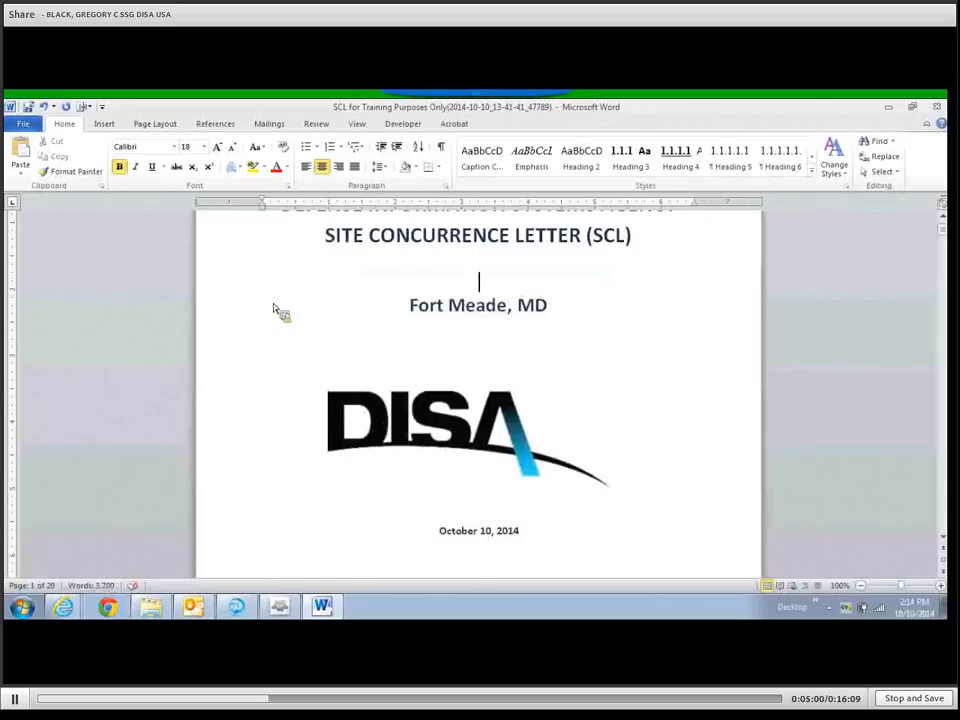
scroll(272, 307, up, 2)
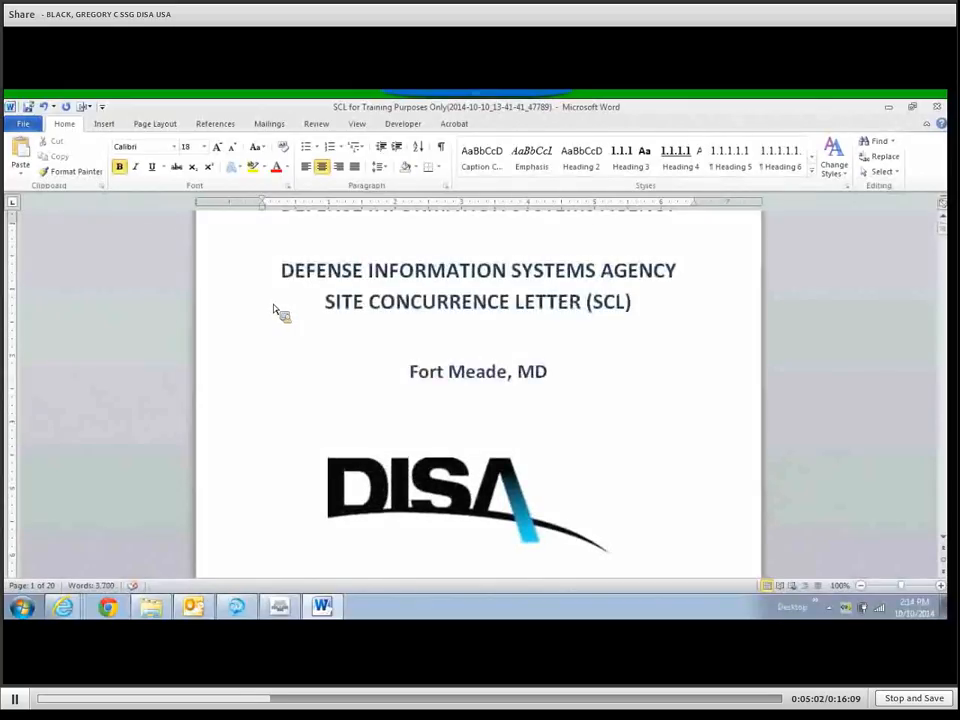
click(45, 107)
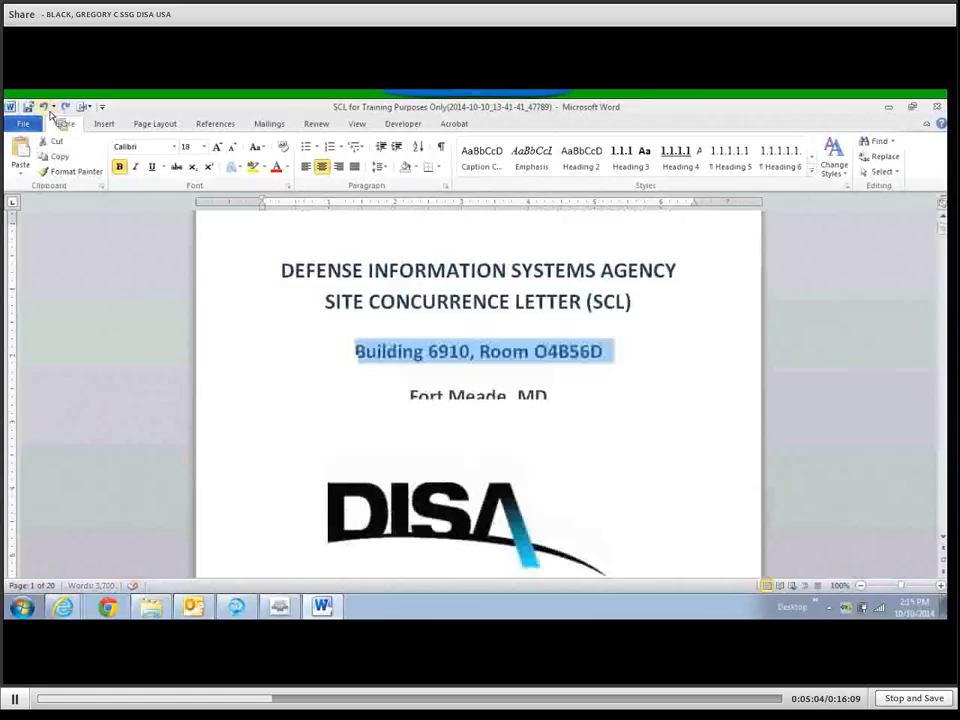
click(947, 519)
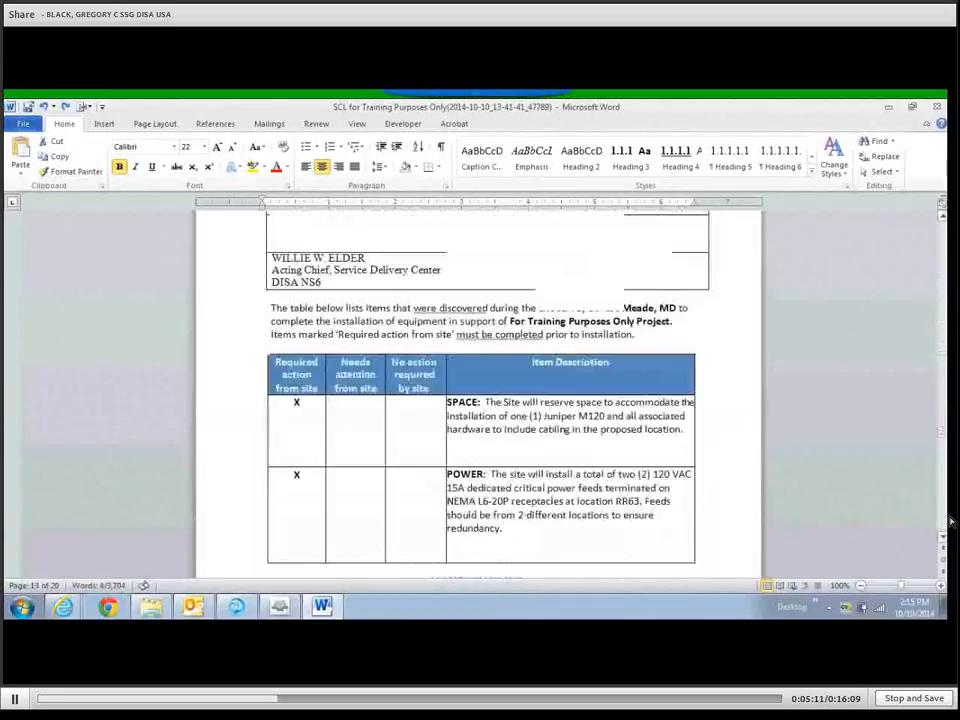
Insert the missing space after 'Juniper M120' in the Purpose and REQUIREMENT paragraphs.
scroll(794, 483, down, 6)
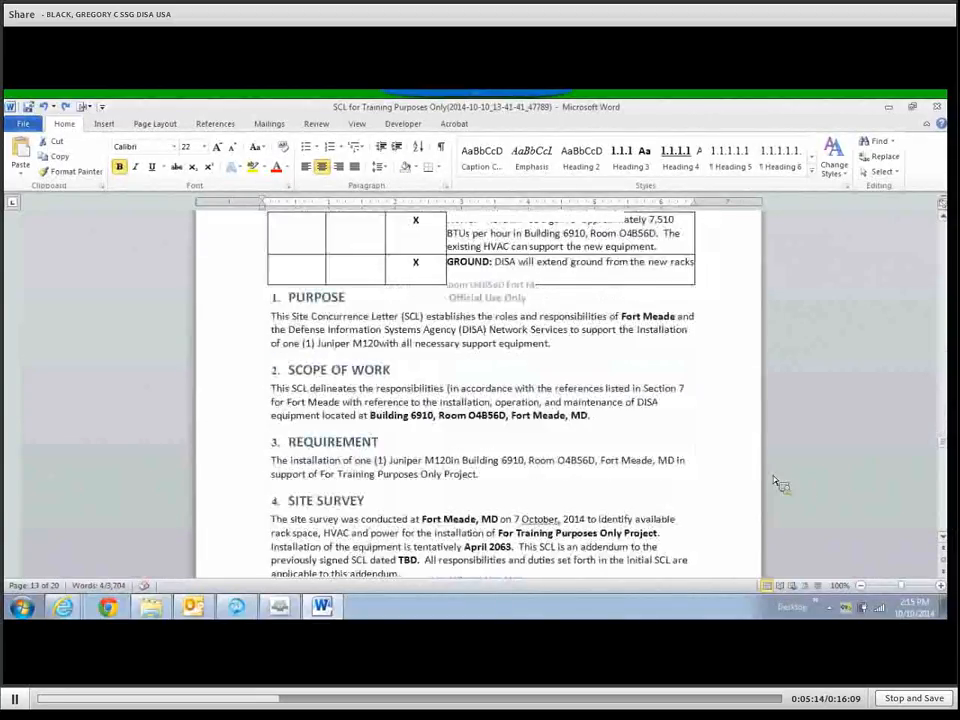
key(Tab)
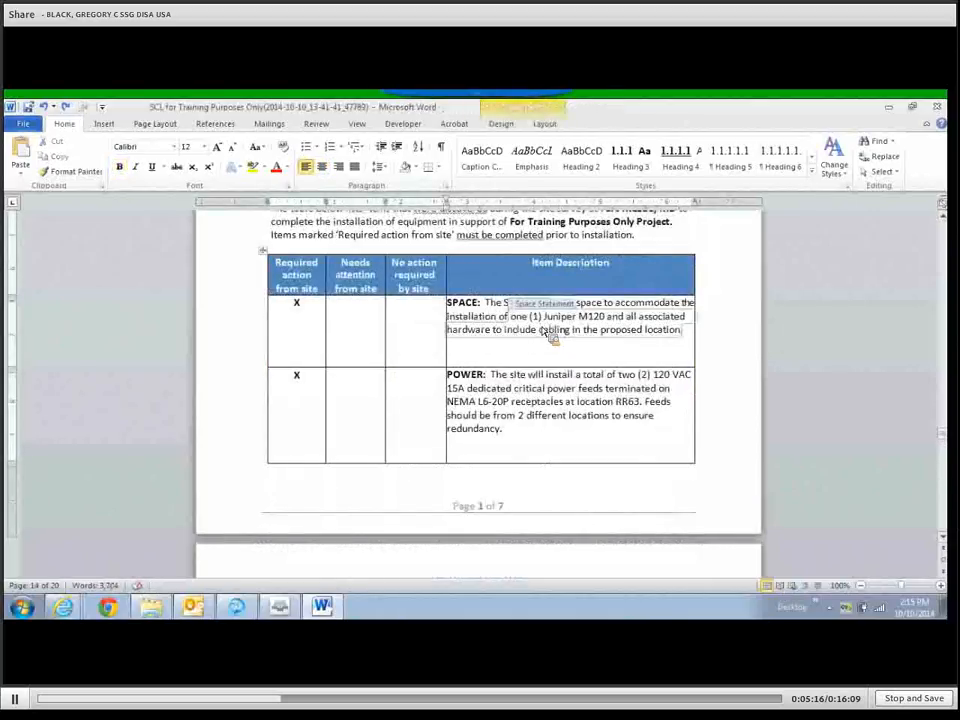
key(Tab)
key(Tab)
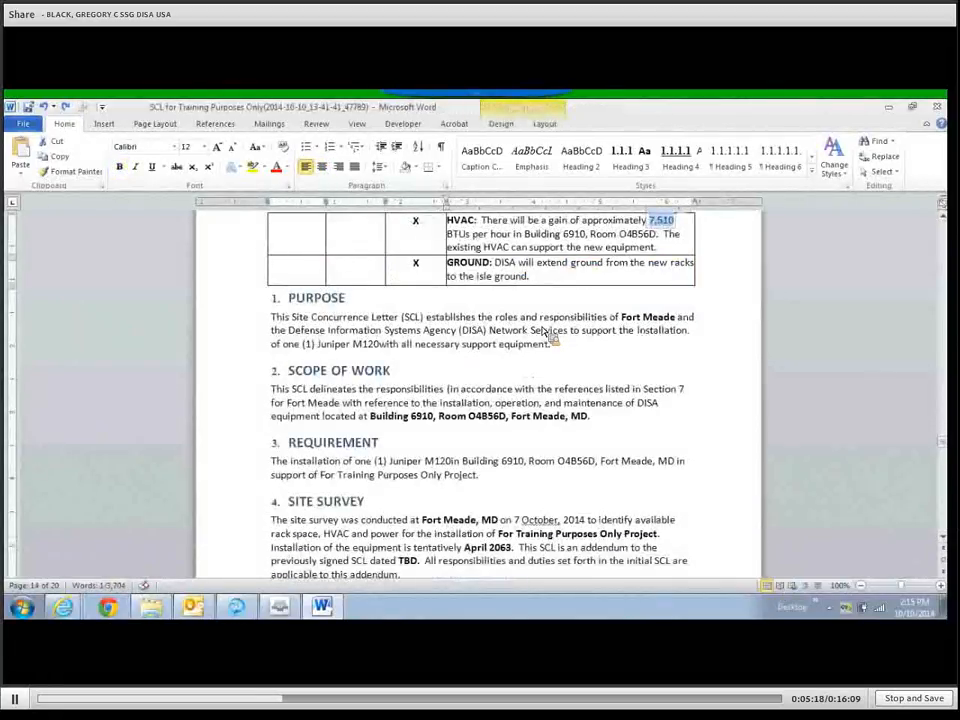
key(Tab)
key(Tab)
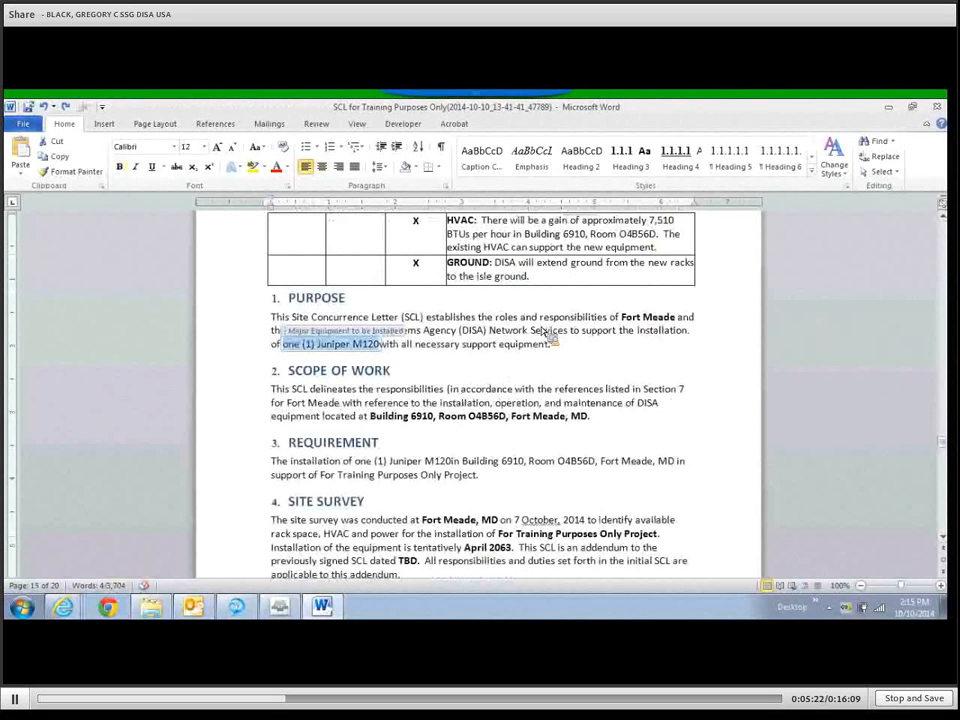
click(387, 344)
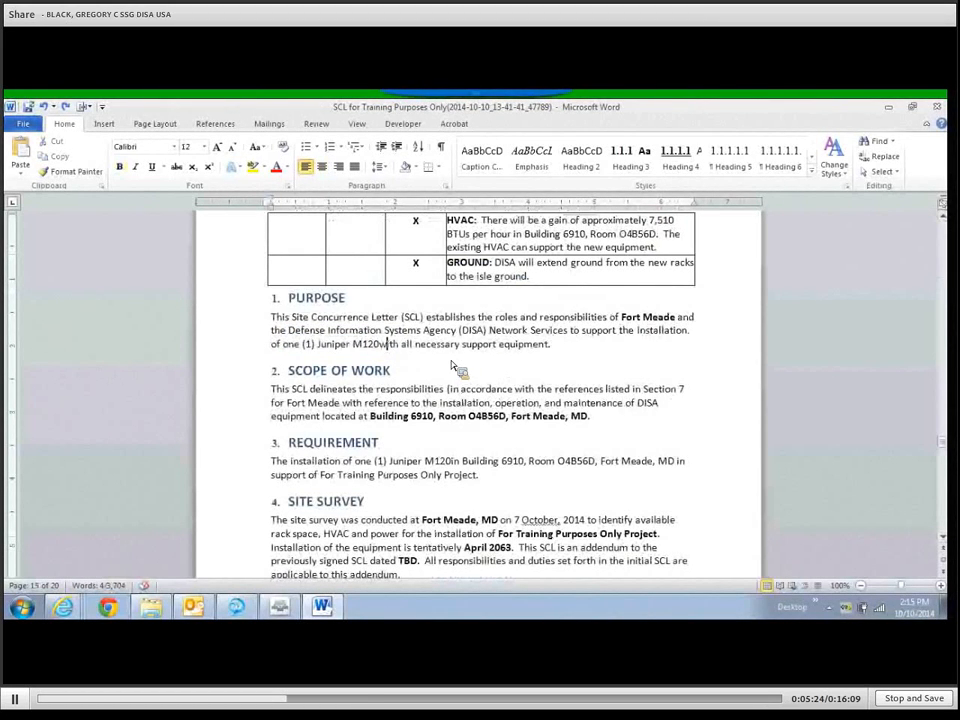
key(Left)
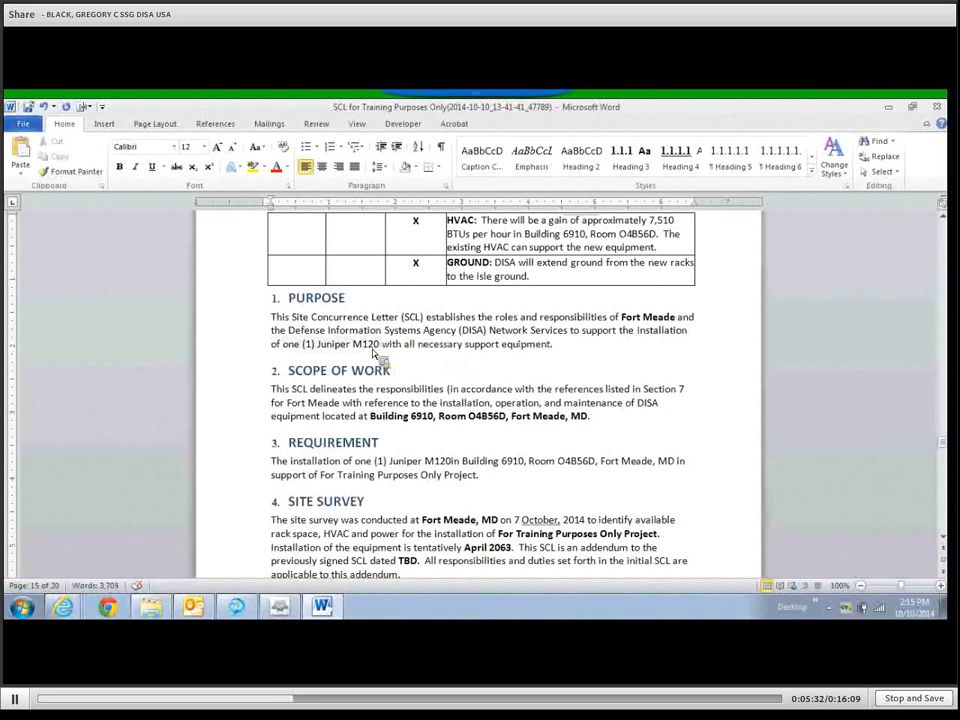
key(Tab)
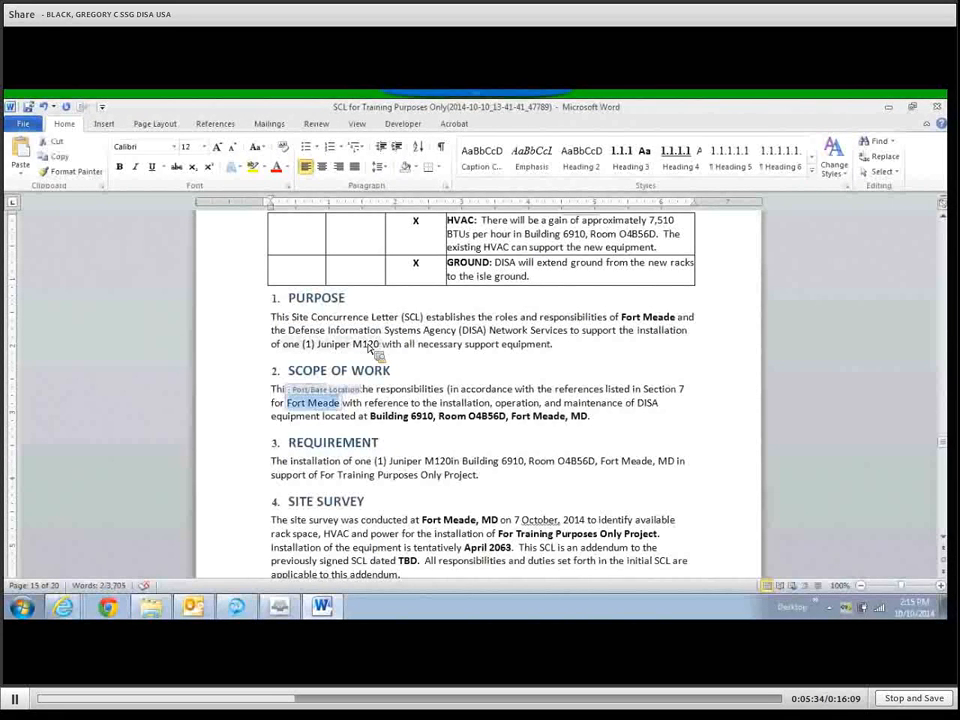
key(Tab)
key(Tab)
key(Tab)
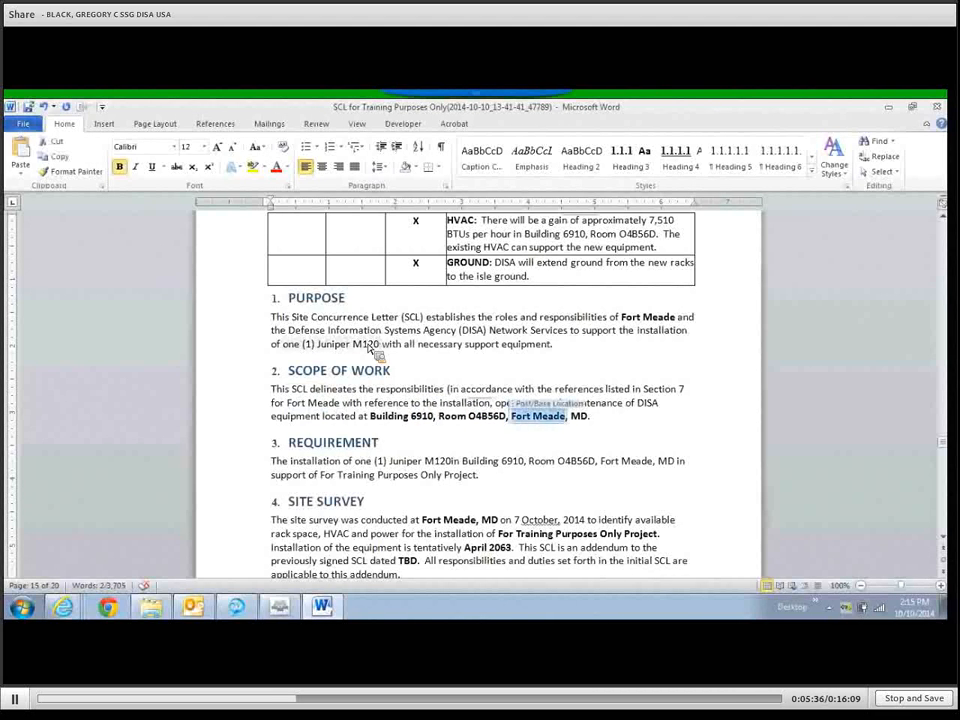
key(Tab)
key(Tab)
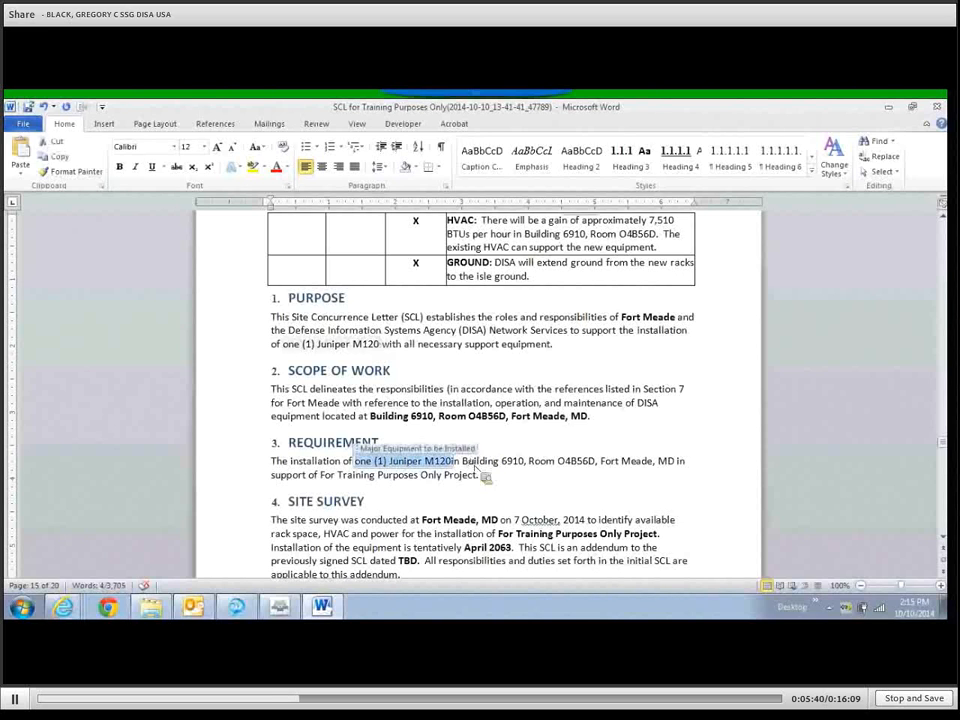
click(478, 462)
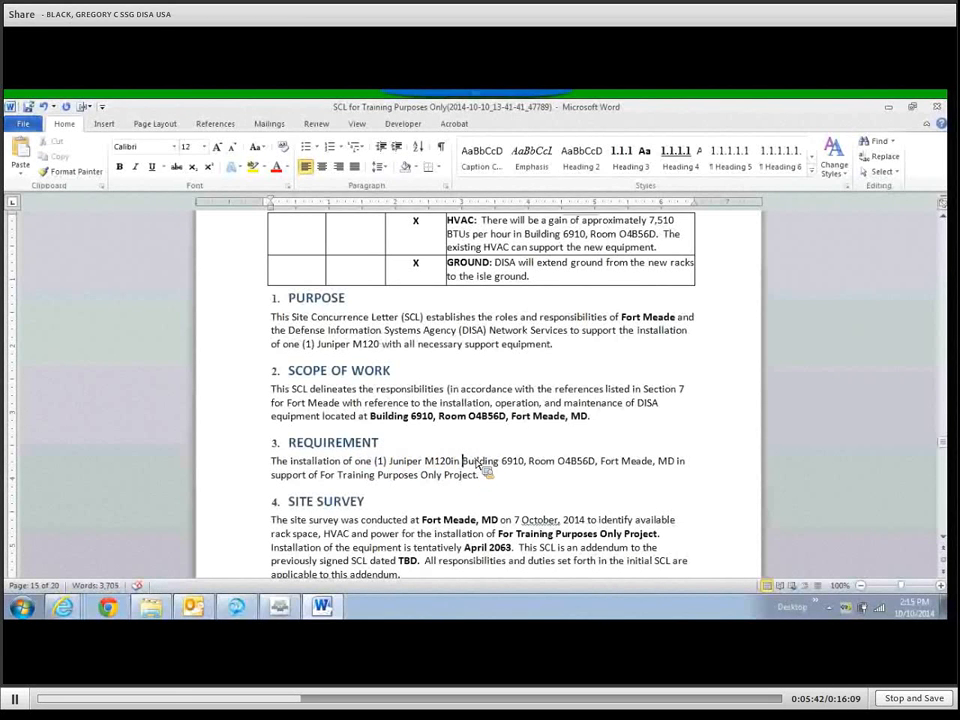
key(Left)
key(Left)
key(Left)
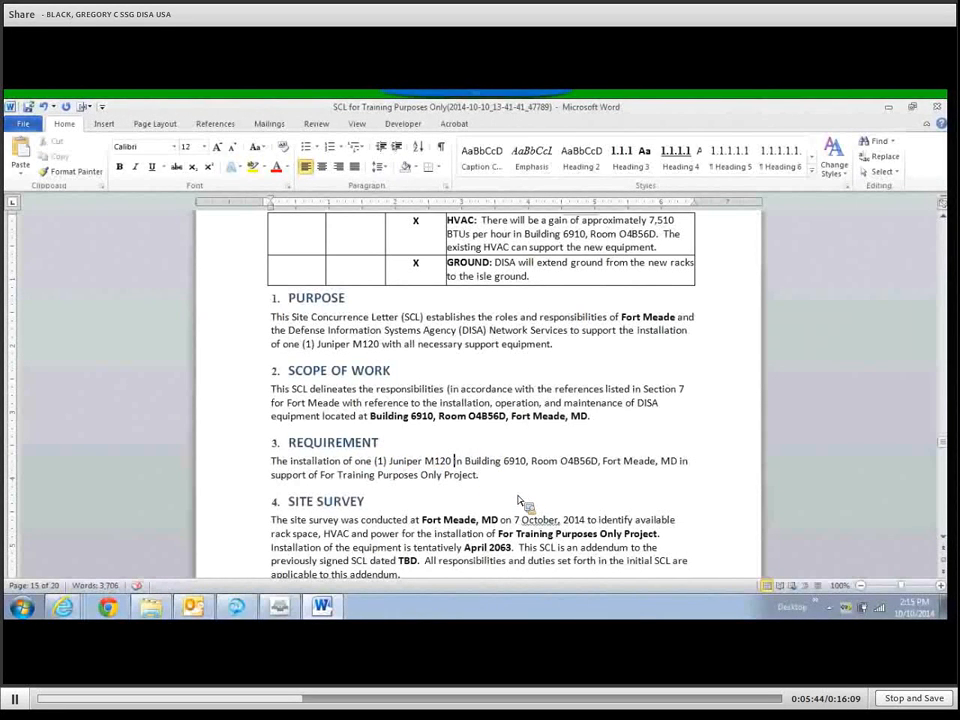
scroll(541, 420, down, 3)
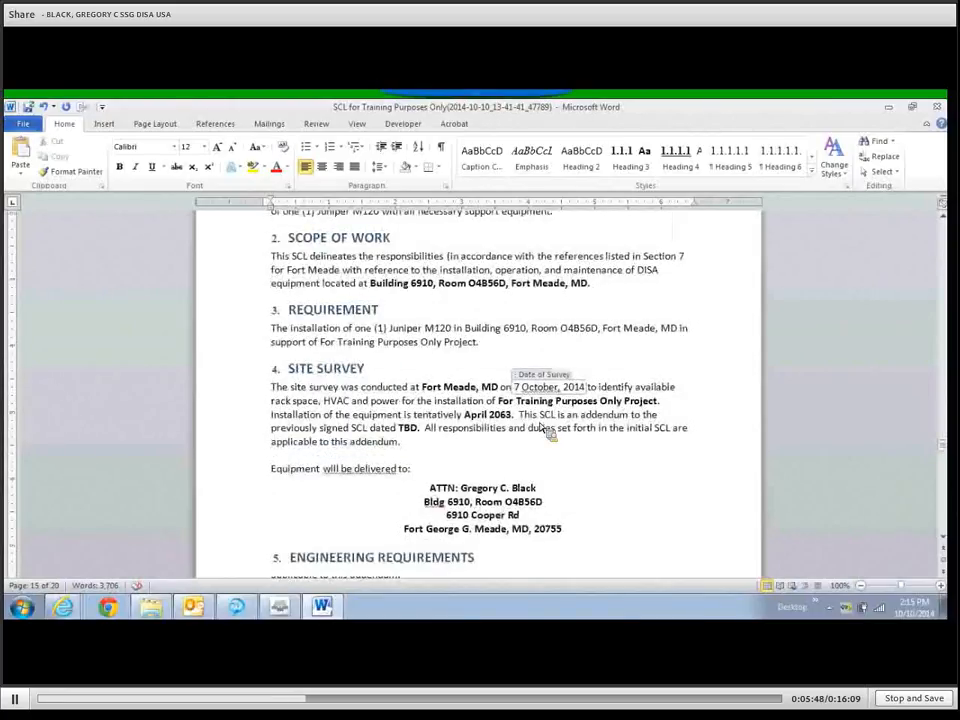
key(Tab)
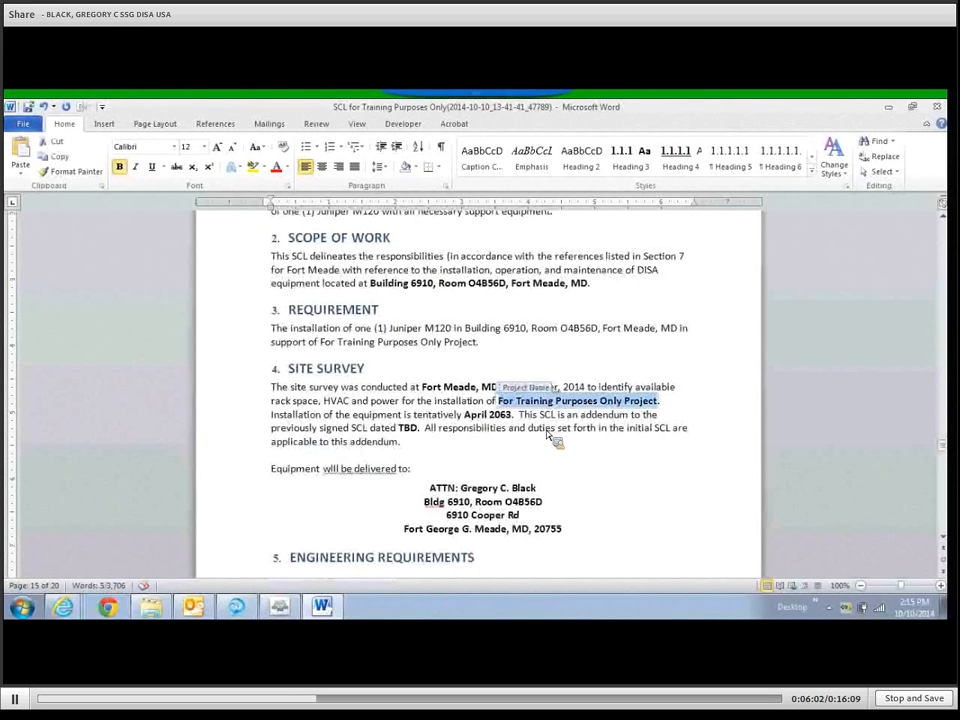
key(Tab)
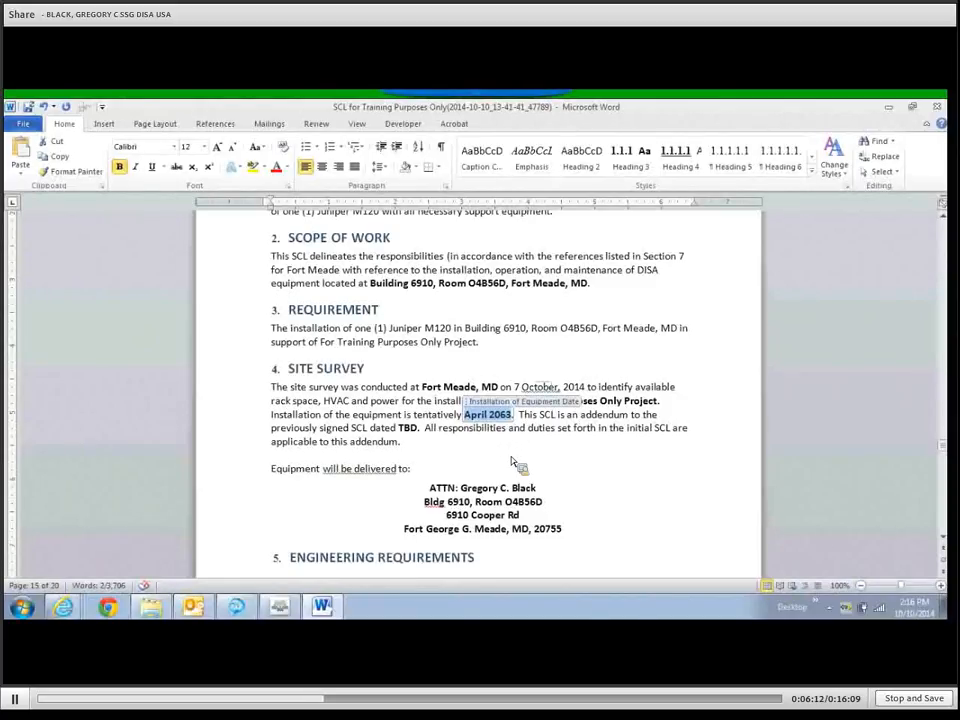
scroll(520, 460, down, 2)
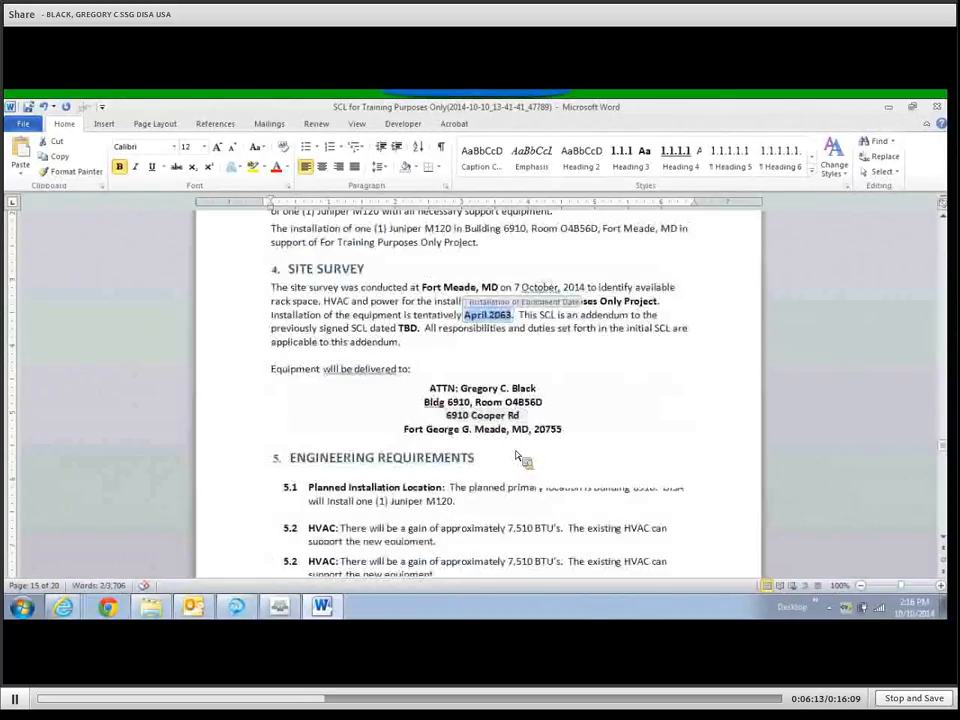
click(405, 330)
key(Tab)
key(ctrl+c)
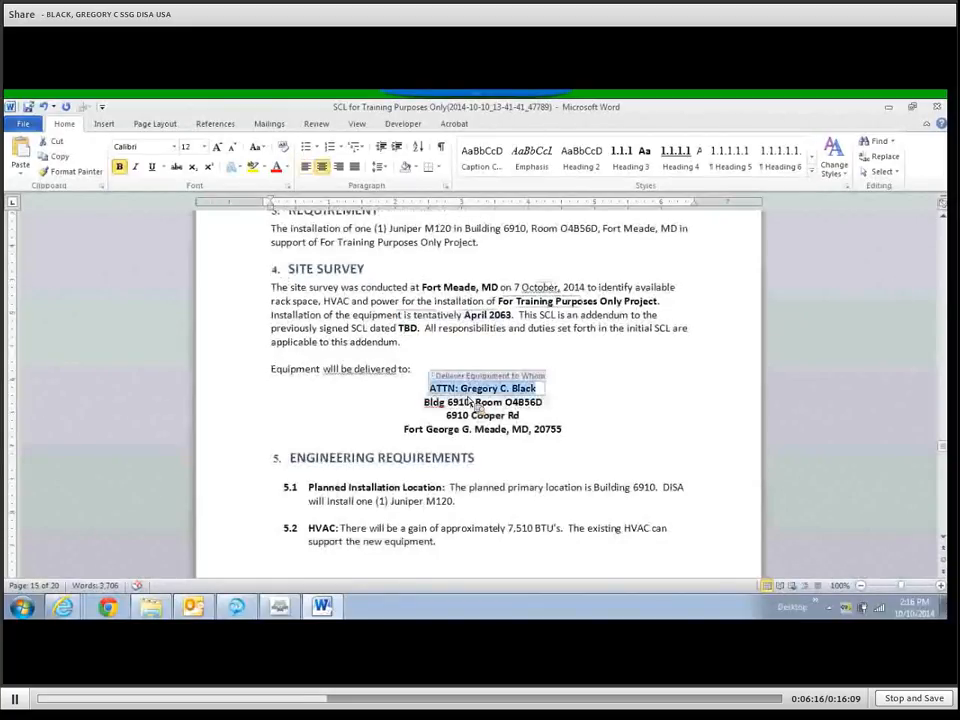
key(Tab)
key(Tab)
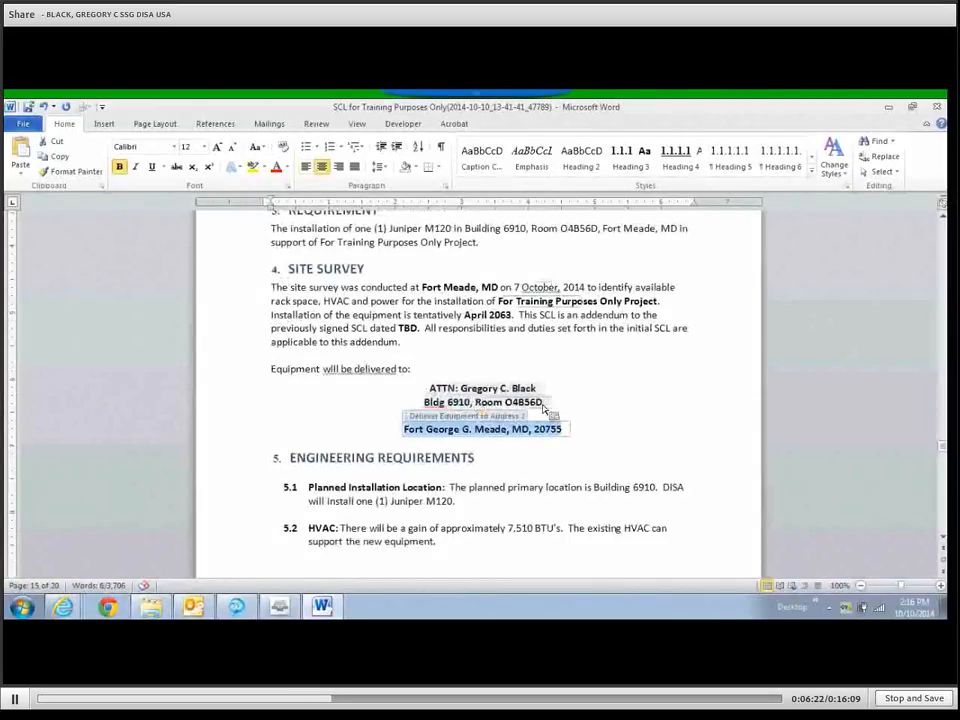
click(626, 416)
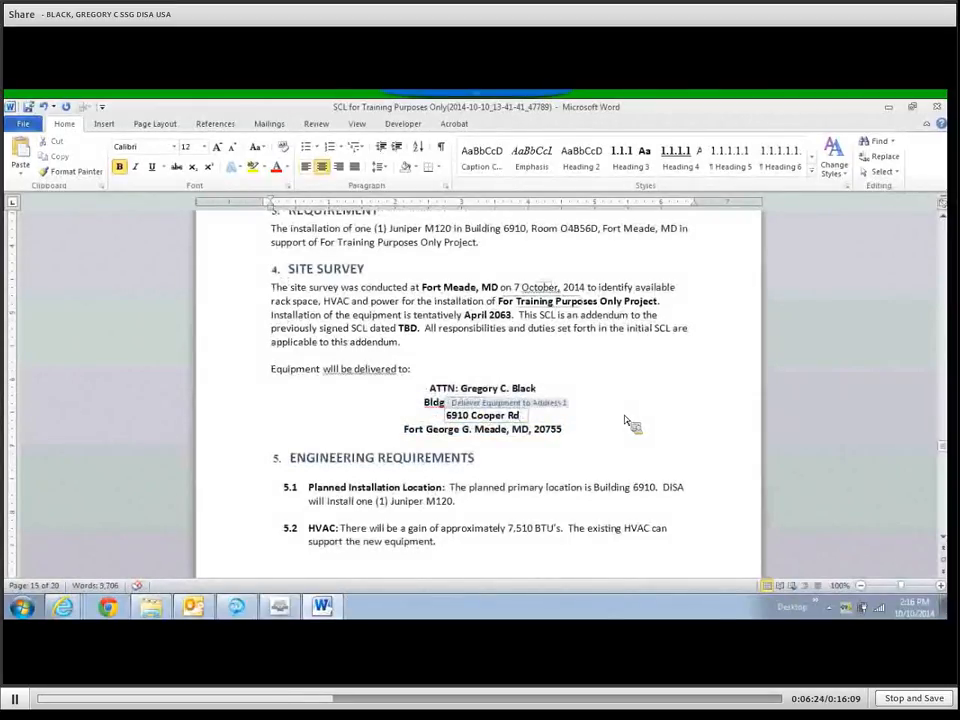
click(624, 392)
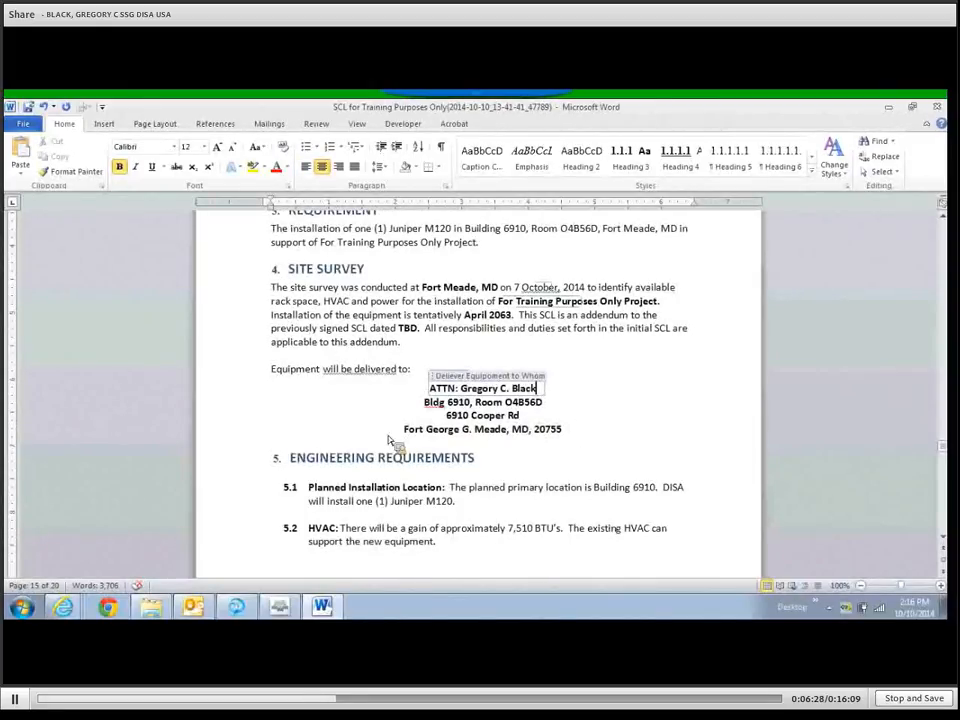
click(562, 431)
drag(562, 431, 458, 432)
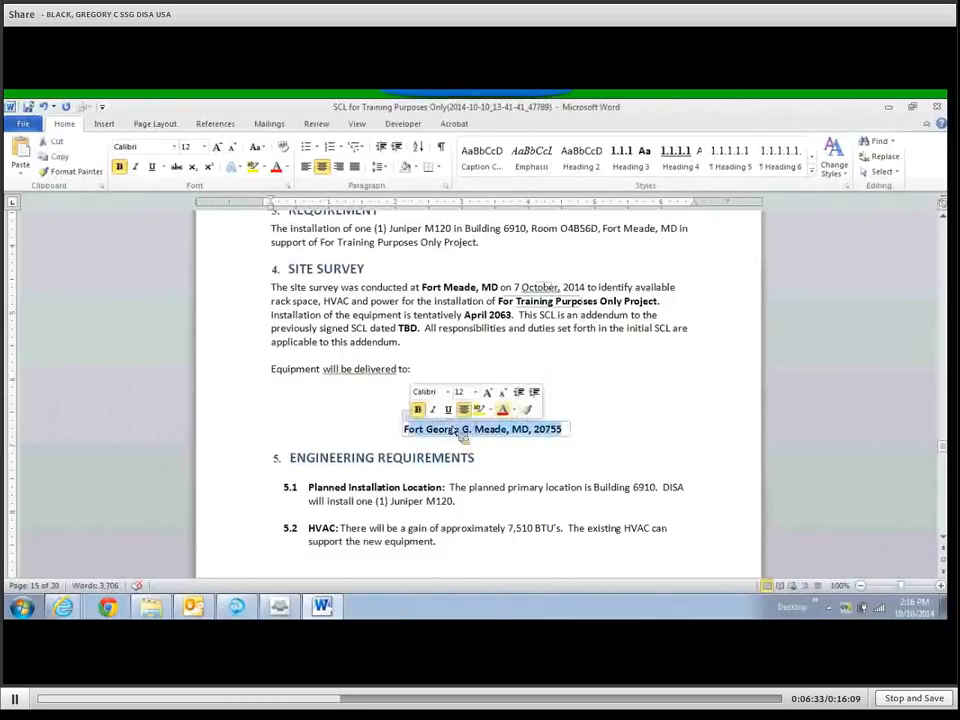
click(575, 412)
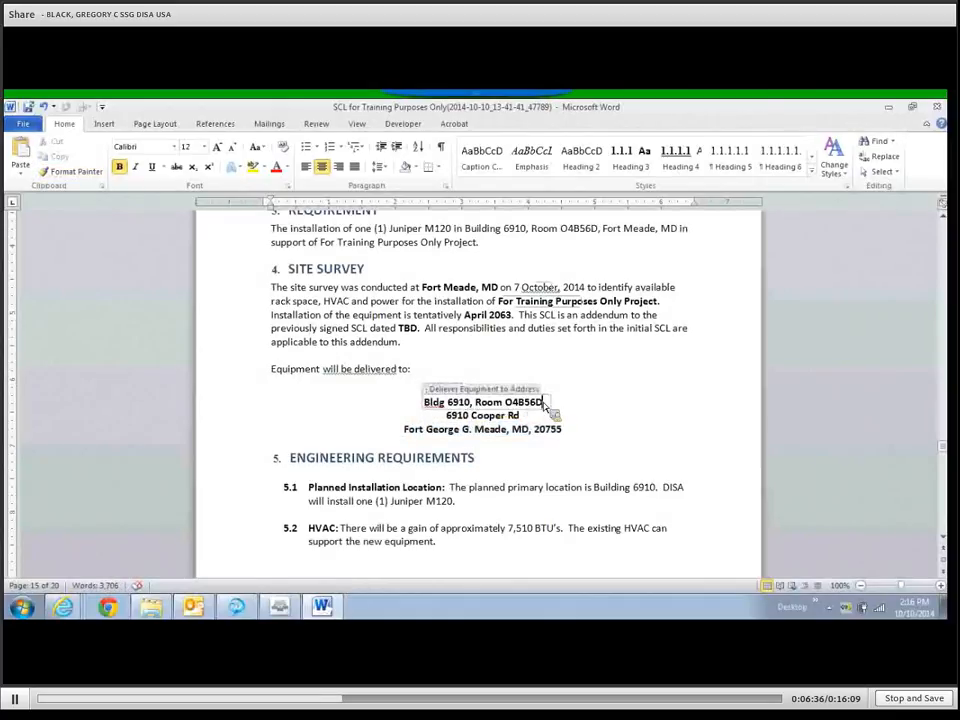
double_click(537, 404)
drag(543, 412, 439, 405)
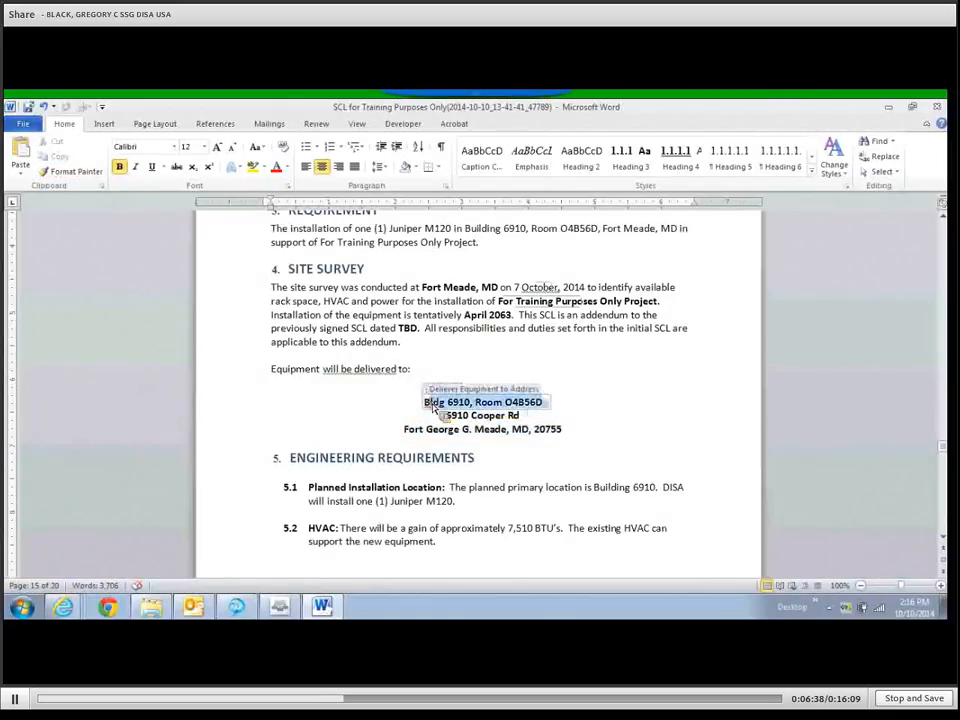
text(ATTN: Greg)
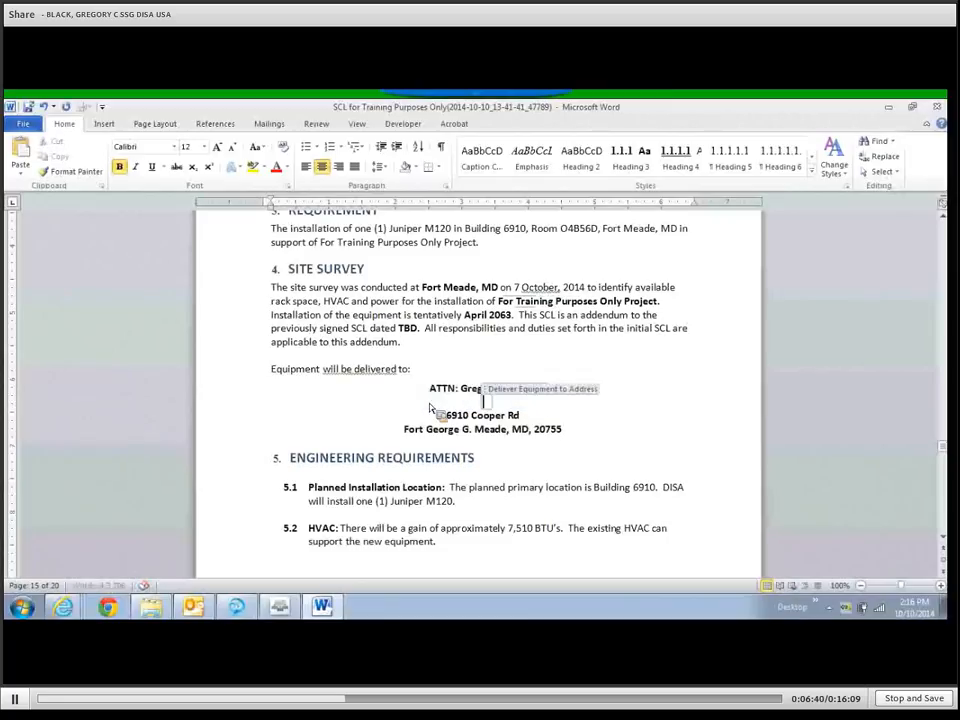
click(531, 464)
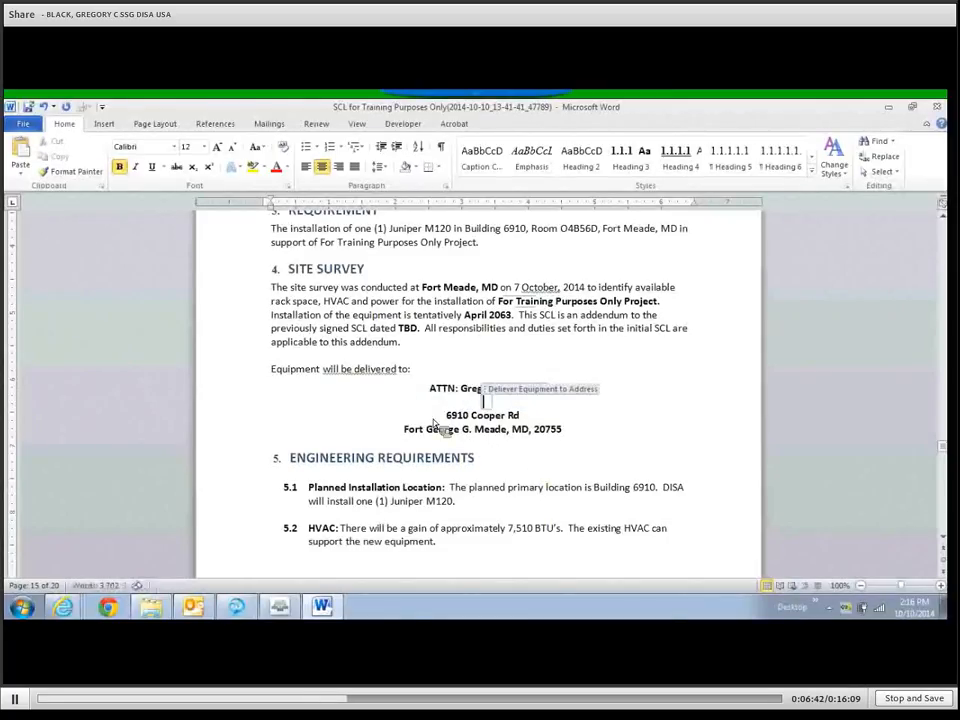
click(239, 407)
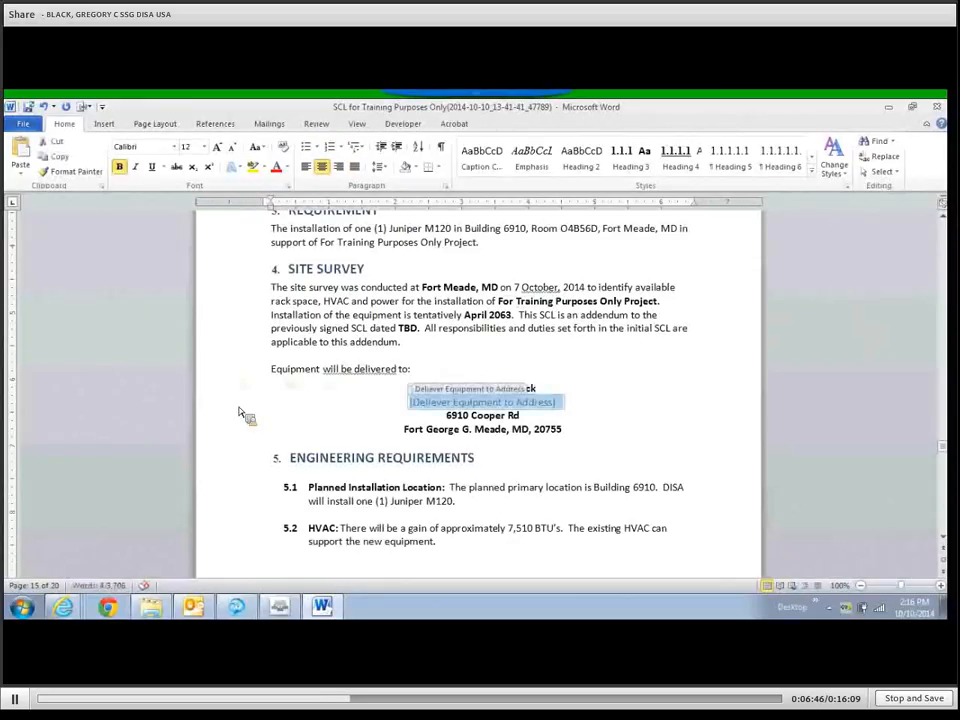
key(ctrl+v)
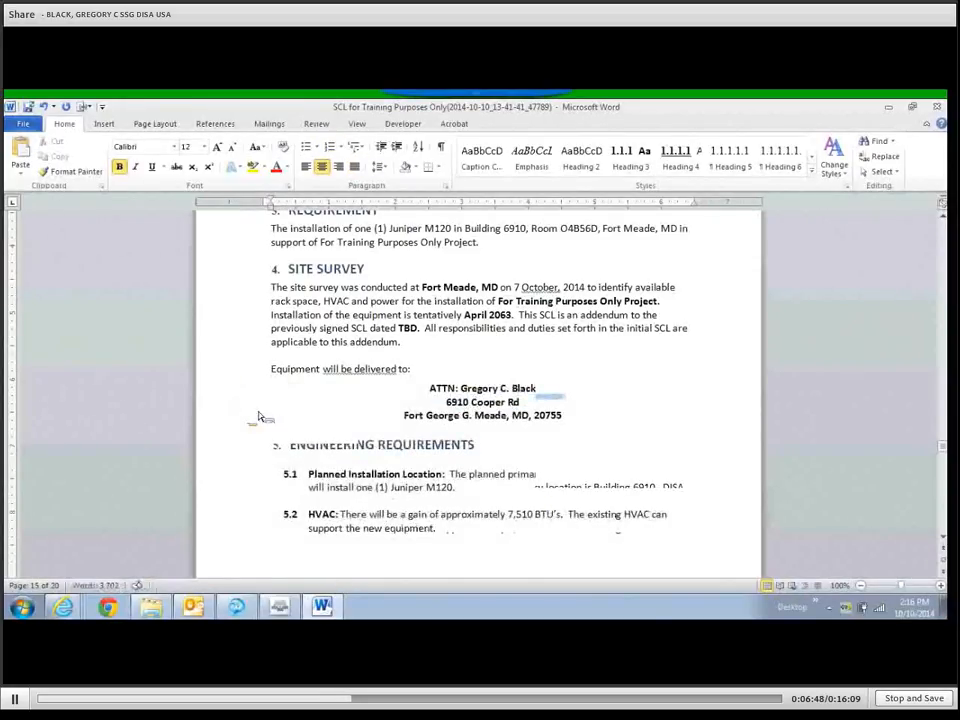
scroll(400, 455, down, 1)
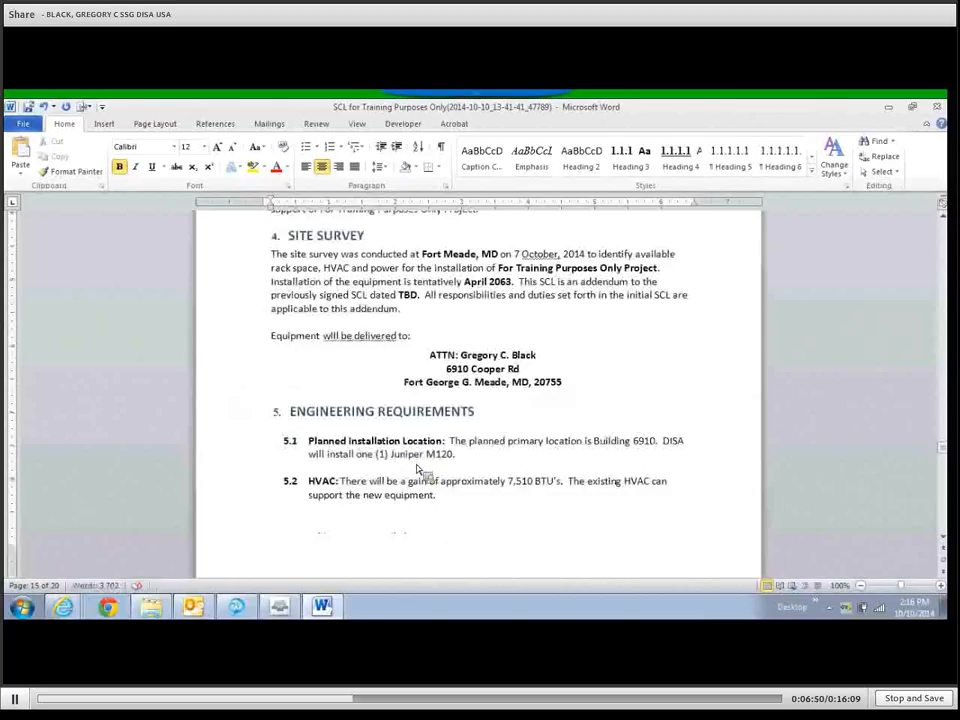
scroll(420, 468, down, 1)
scroll(420, 470, up, 1)
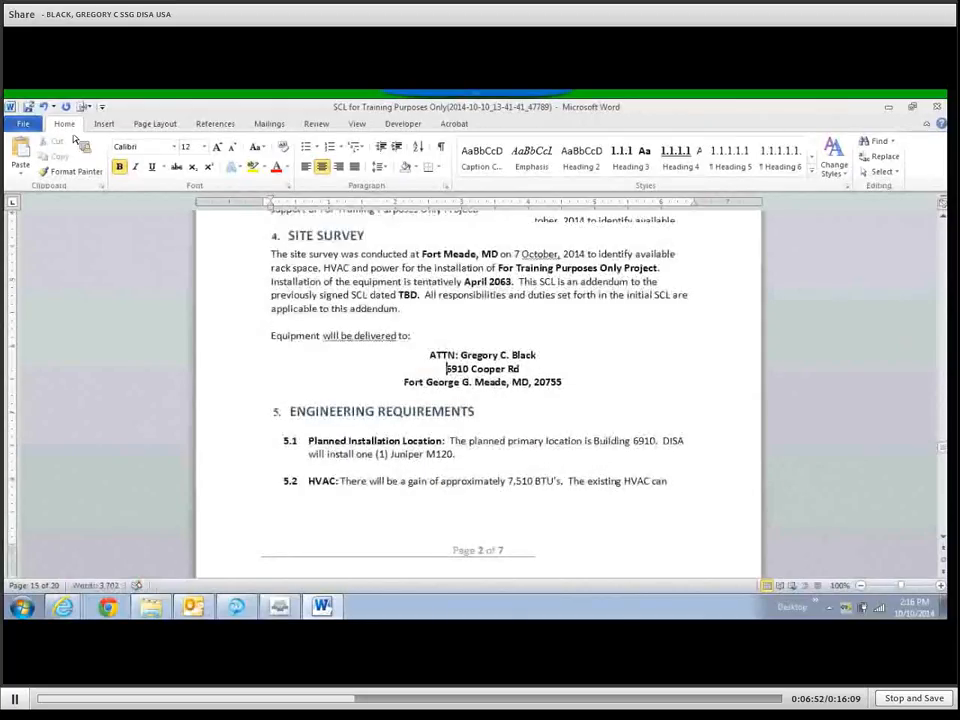
click(44, 107)
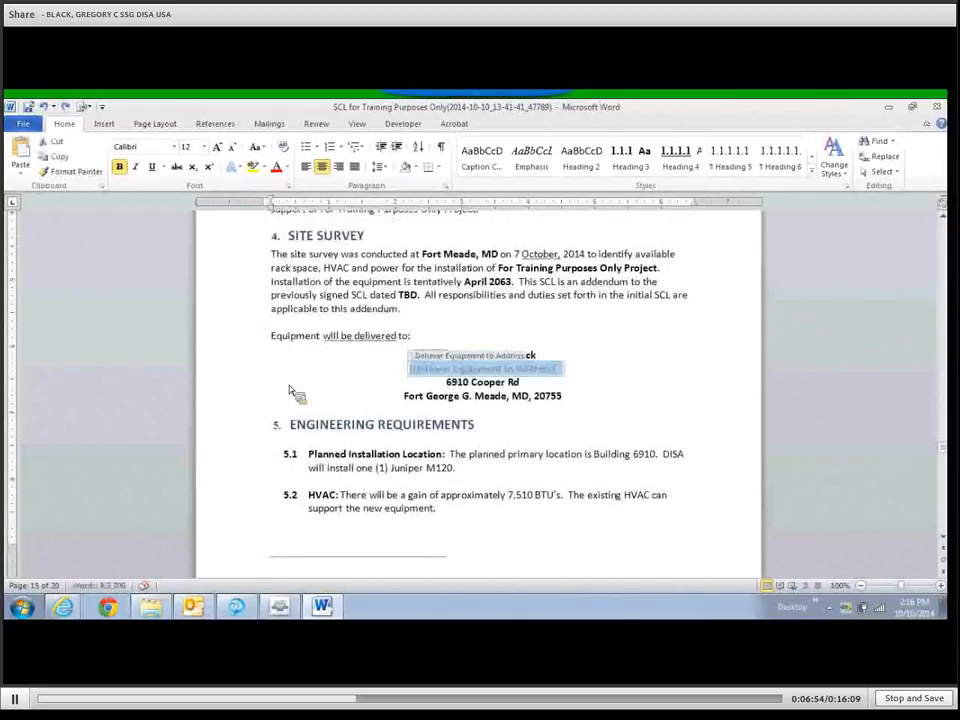
click(44, 107)
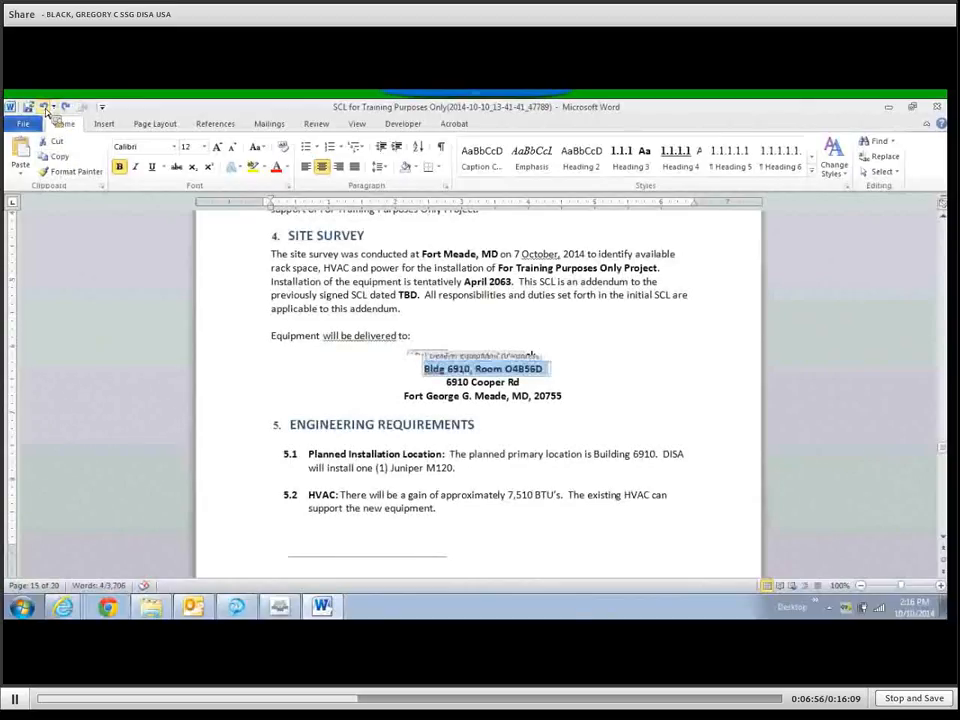
Select the [Equipment 2] through [Equipment 10] rows and delete them with Delete Rows.
scroll(372, 431, down, 6)
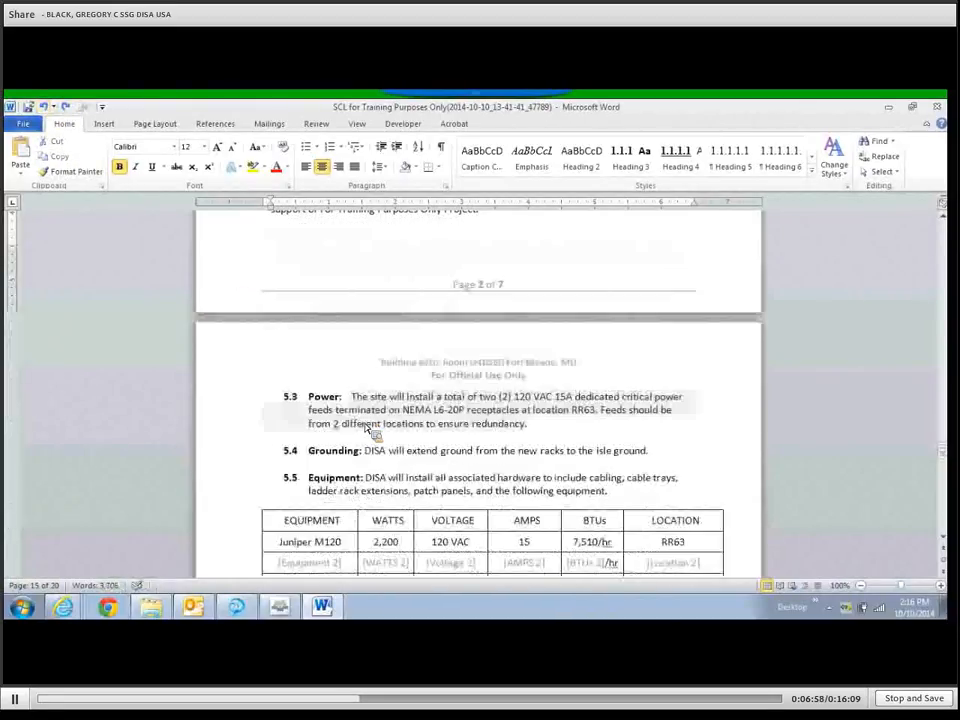
scroll(370, 430, down, 3)
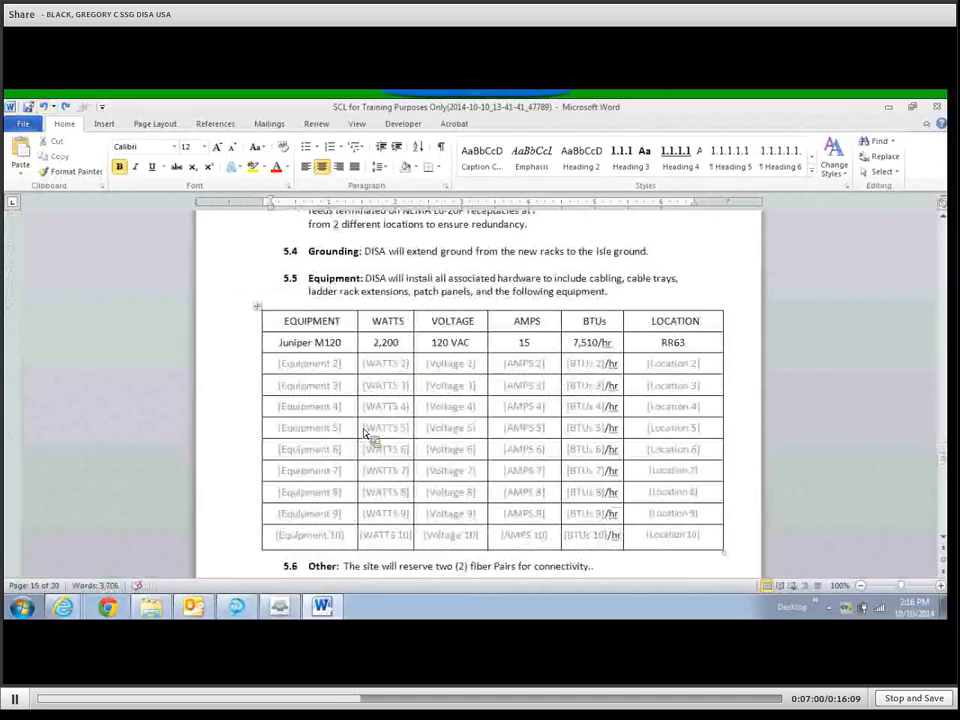
scroll(350, 485, down, 1)
scroll(330, 470, up, 1)
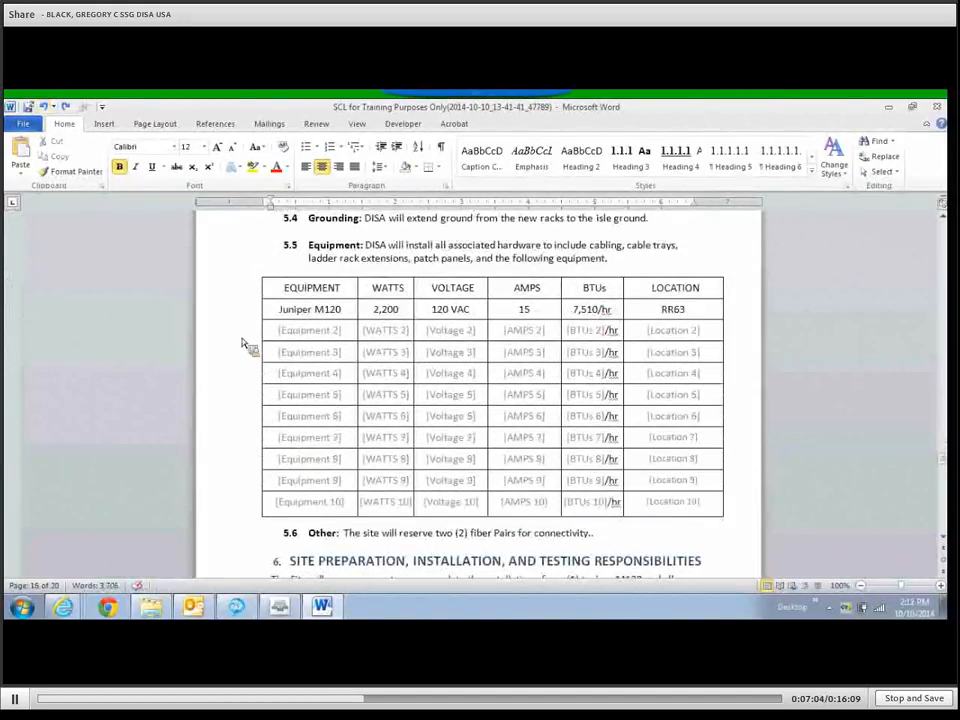
click(258, 400)
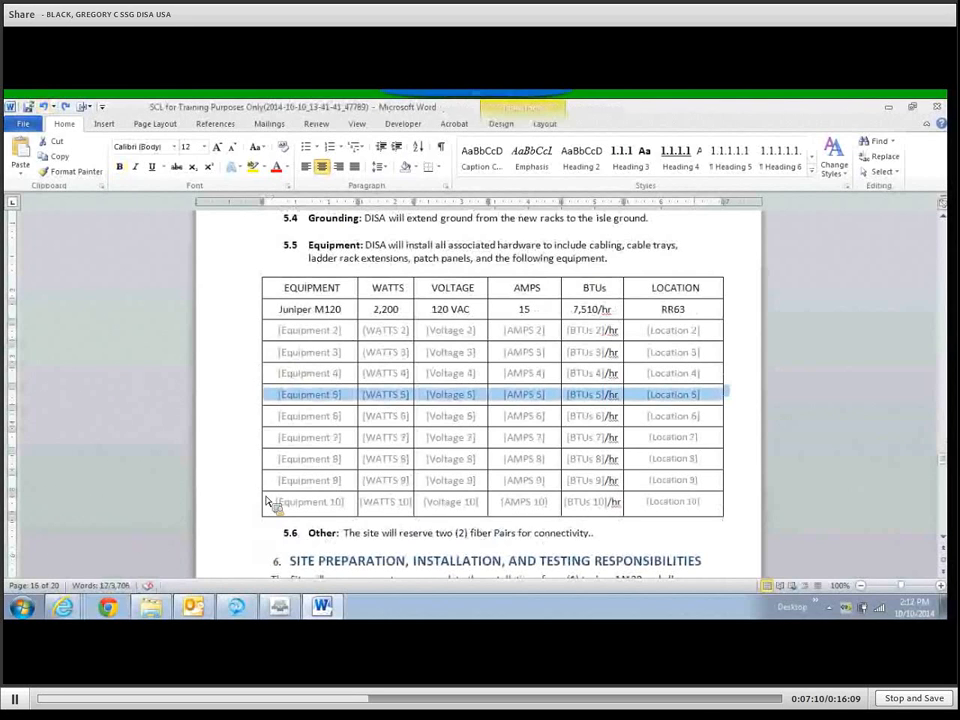
click(216, 331)
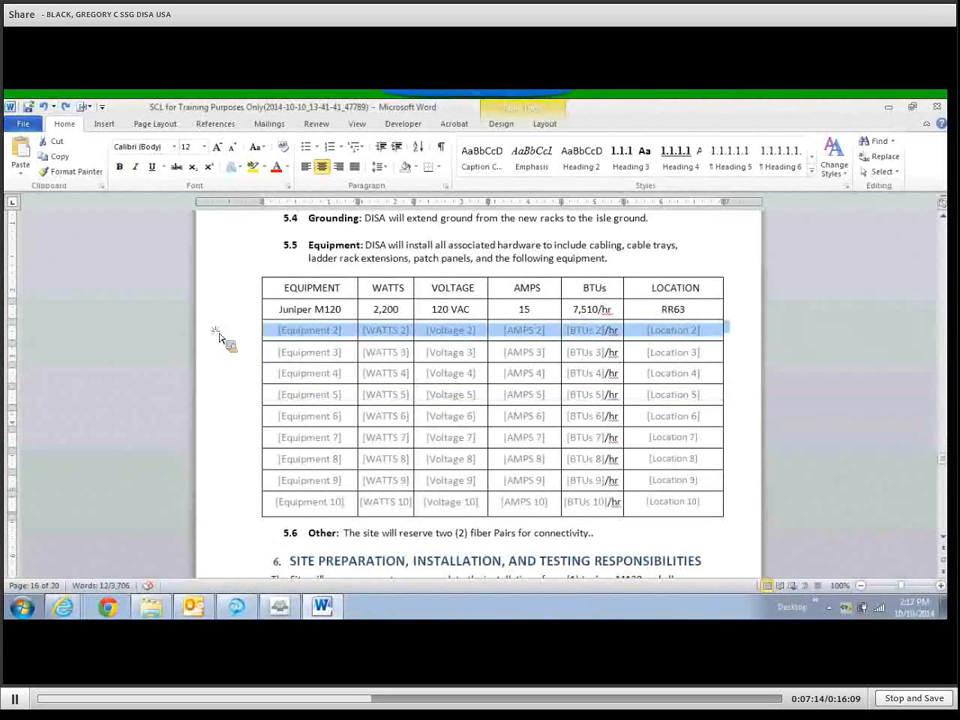
key(shift+Down)
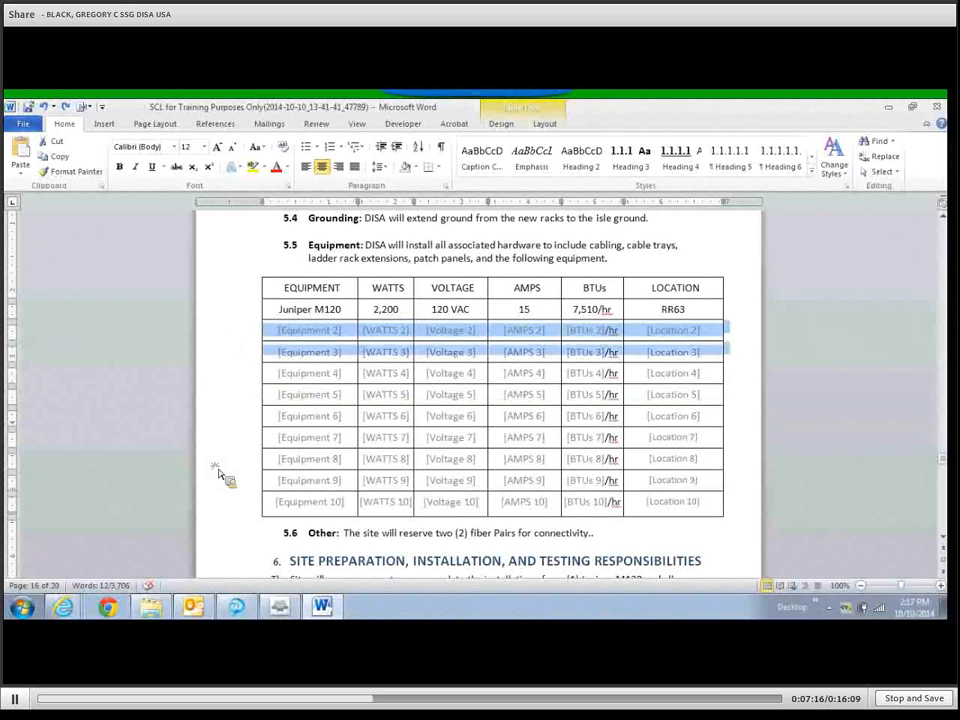
shift+click(222, 508)
right_click(222, 510)
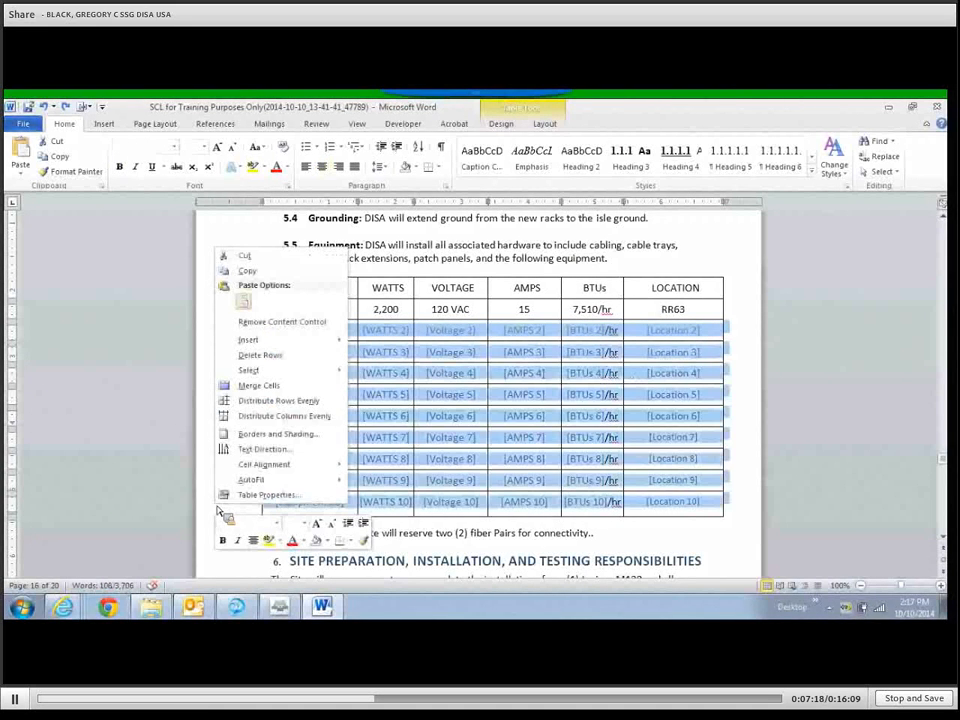
click(262, 355)
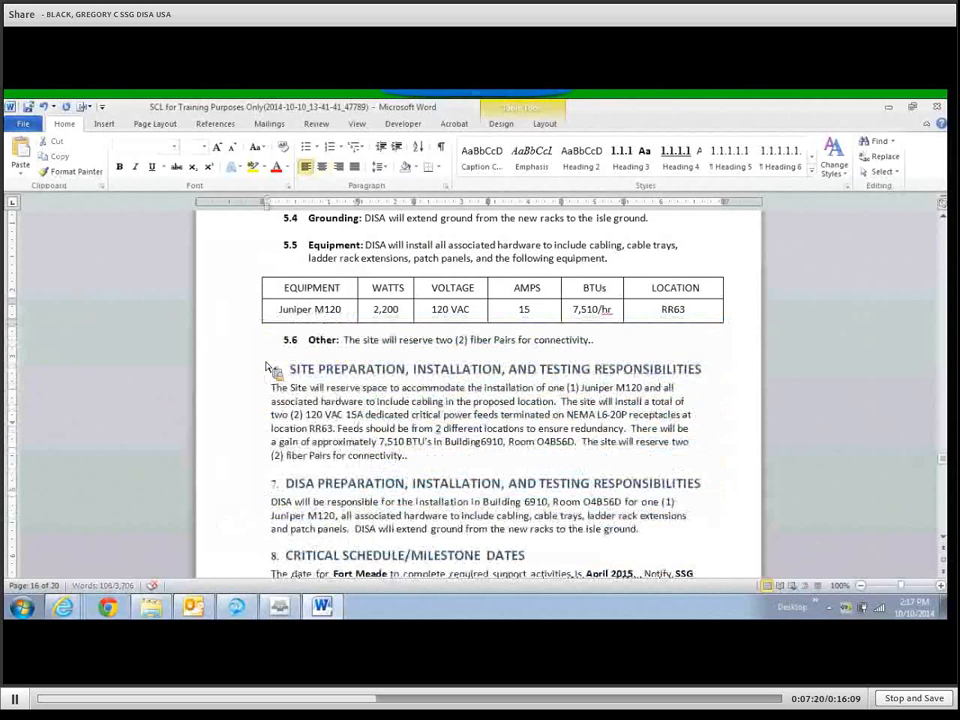
Insert the missing space so section 6 reads 'Building 6910'.
scroll(283, 412, down, 1)
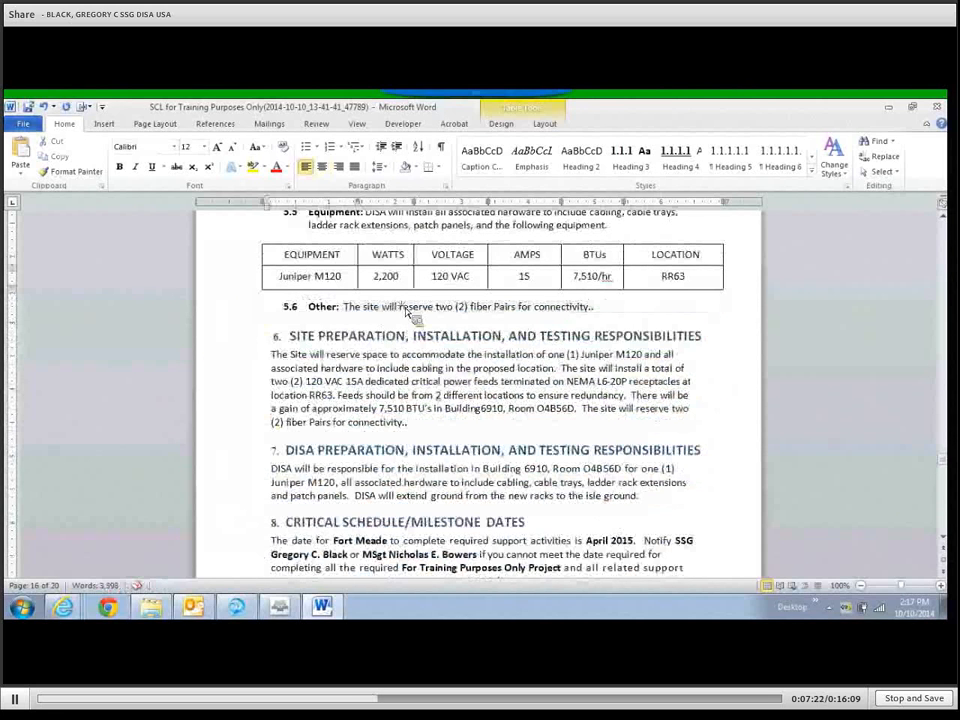
click(403, 307)
drag(548, 355, 554, 369)
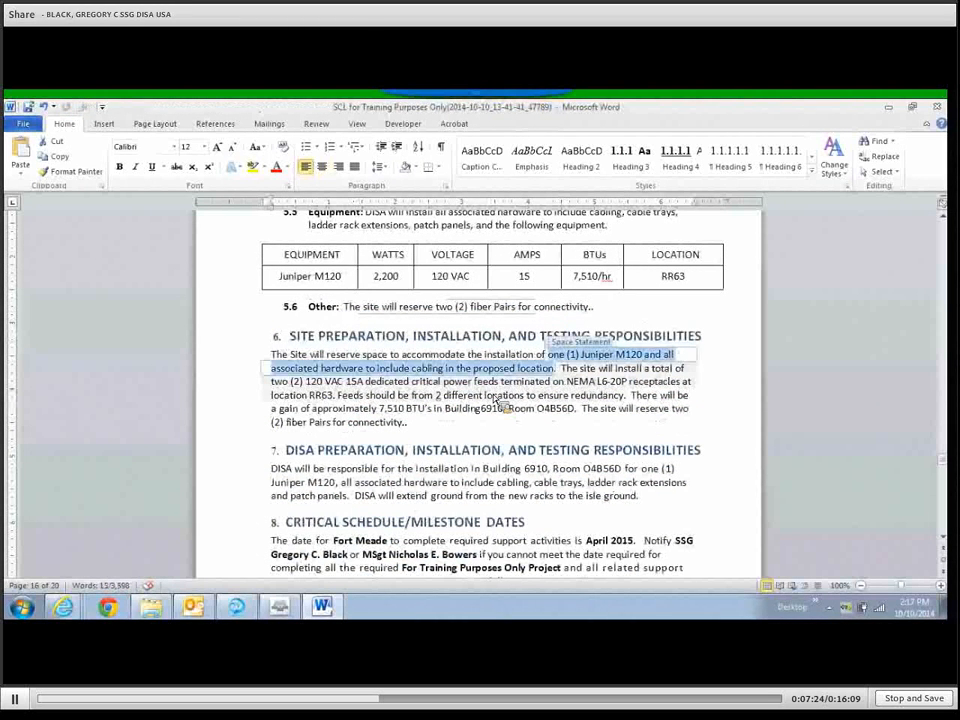
click(494, 398)
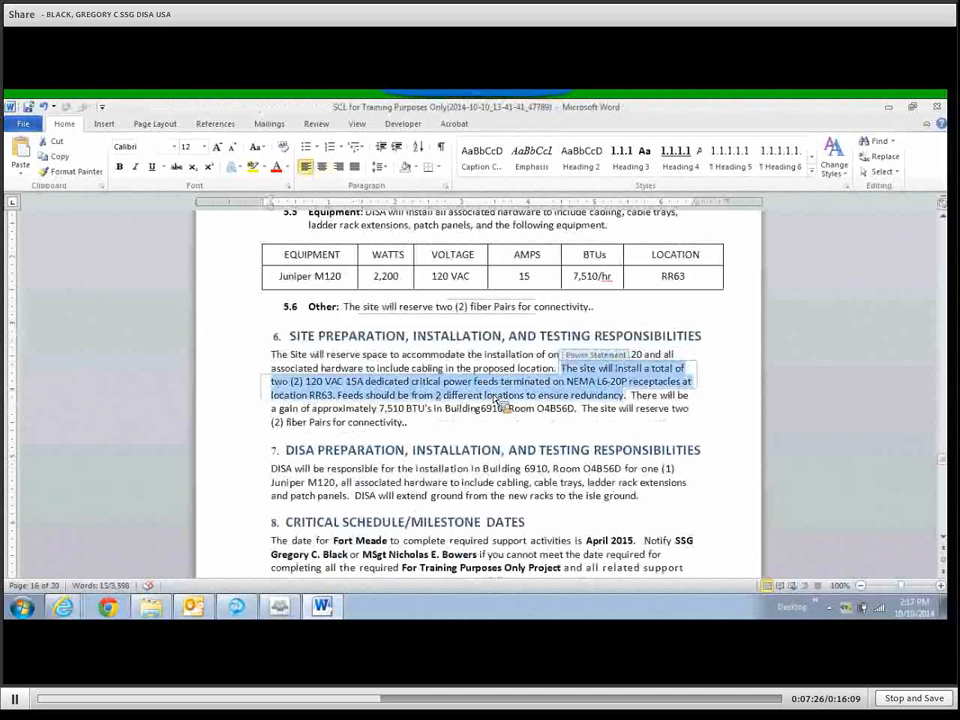
click(494, 402)
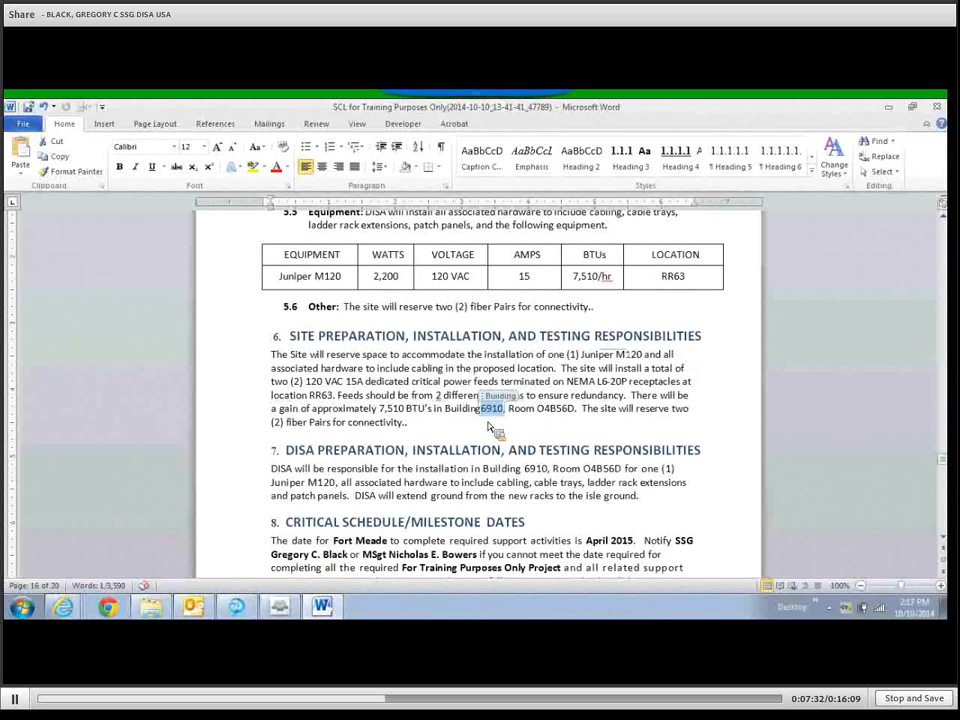
key(Left)
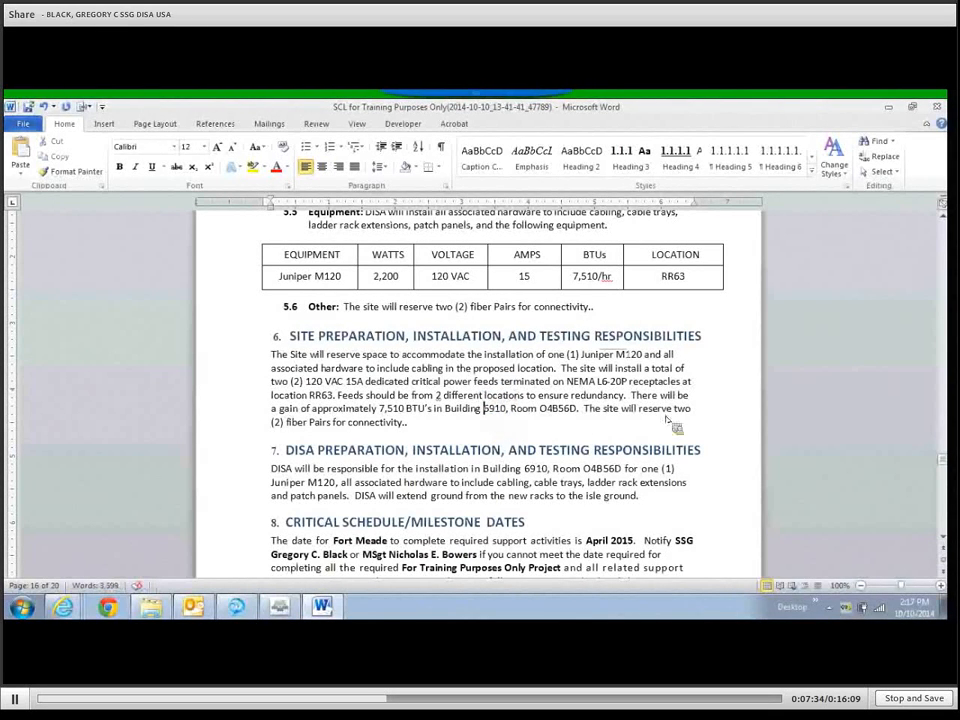
click(495, 410)
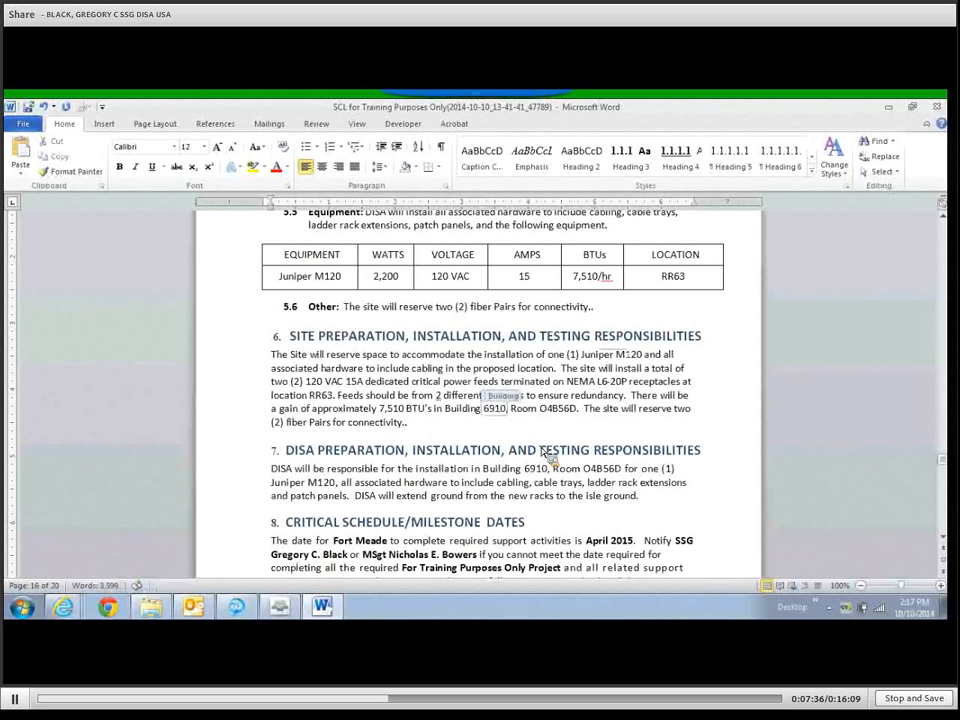
key(Tab)
key(Tab)
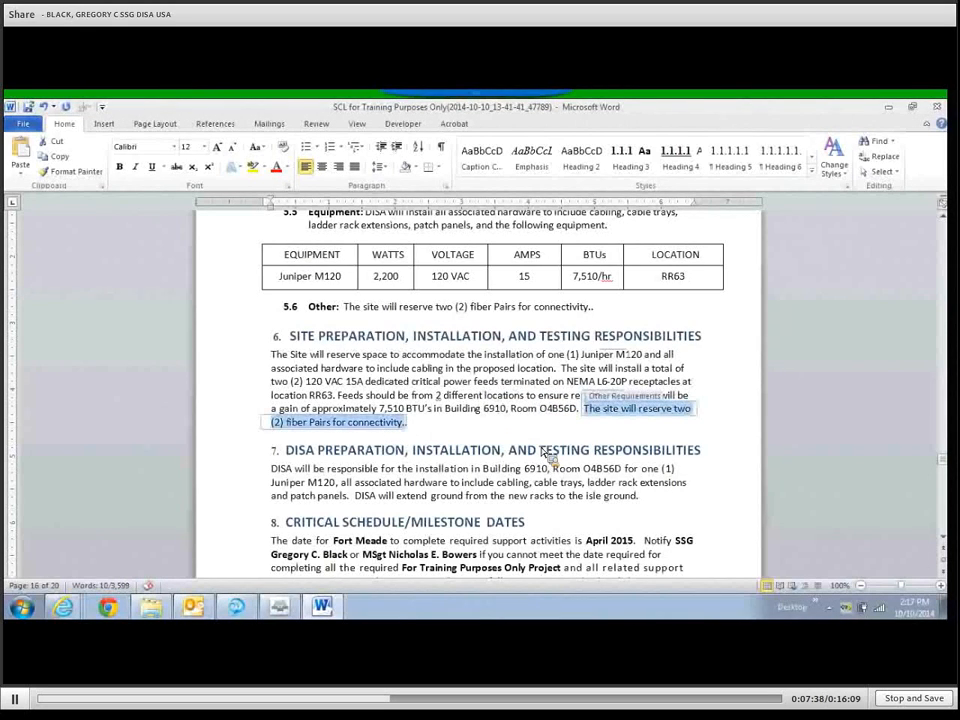
Remove the doubled period after 'connectivity' and check the remaining schedule fields.
click(403, 422)
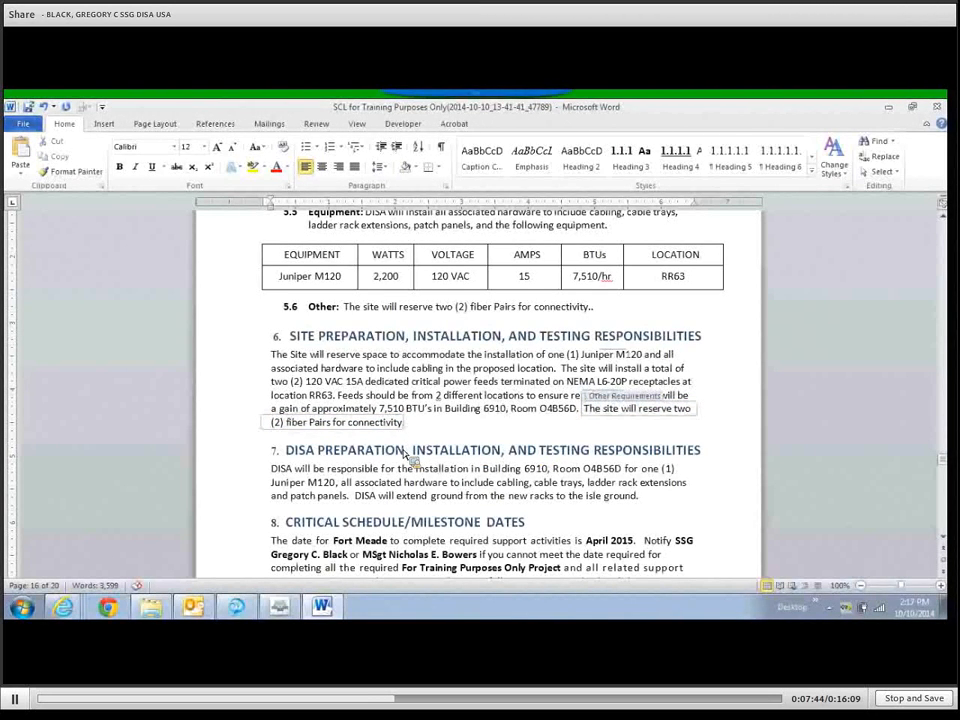
key(Tab)
key(Tab)
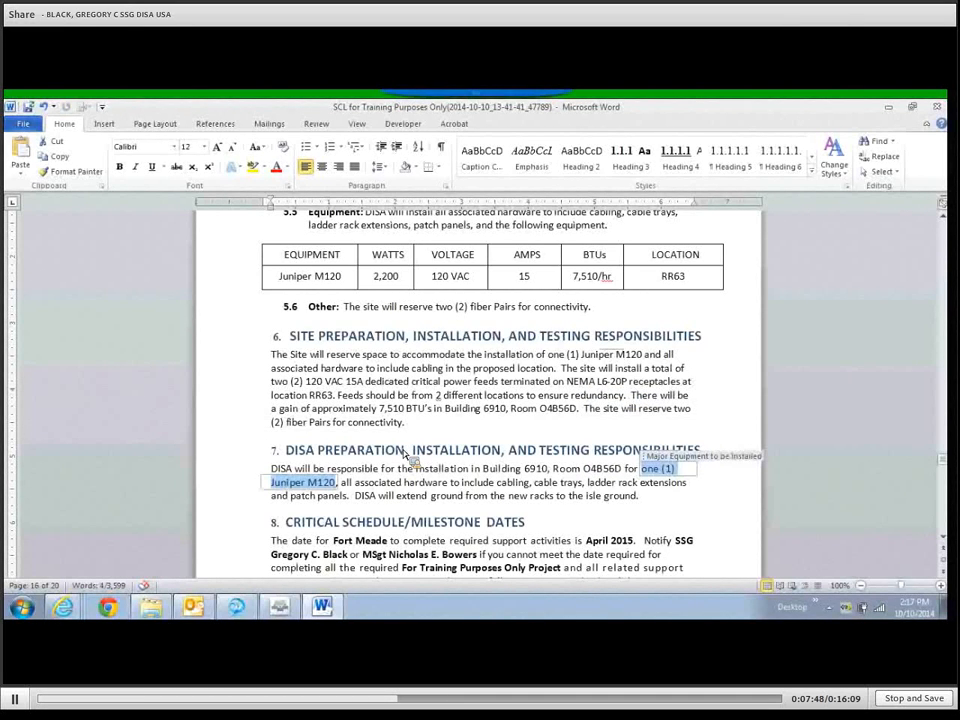
key(Tab)
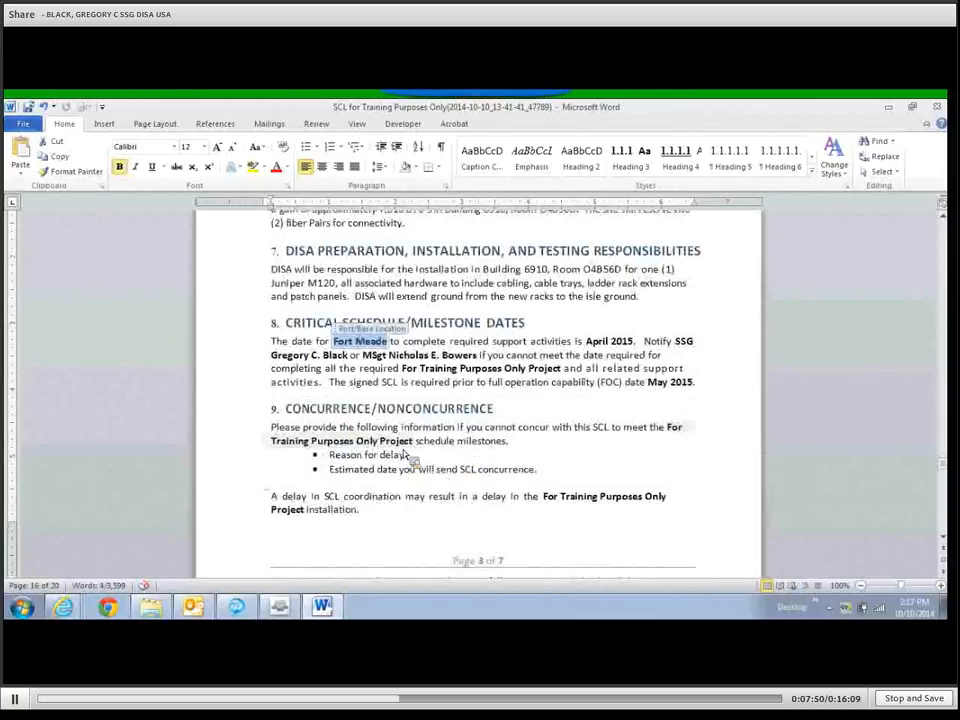
key(Tab)
key(Tab)
key(Tab)
key(Tab)
key(Tab)
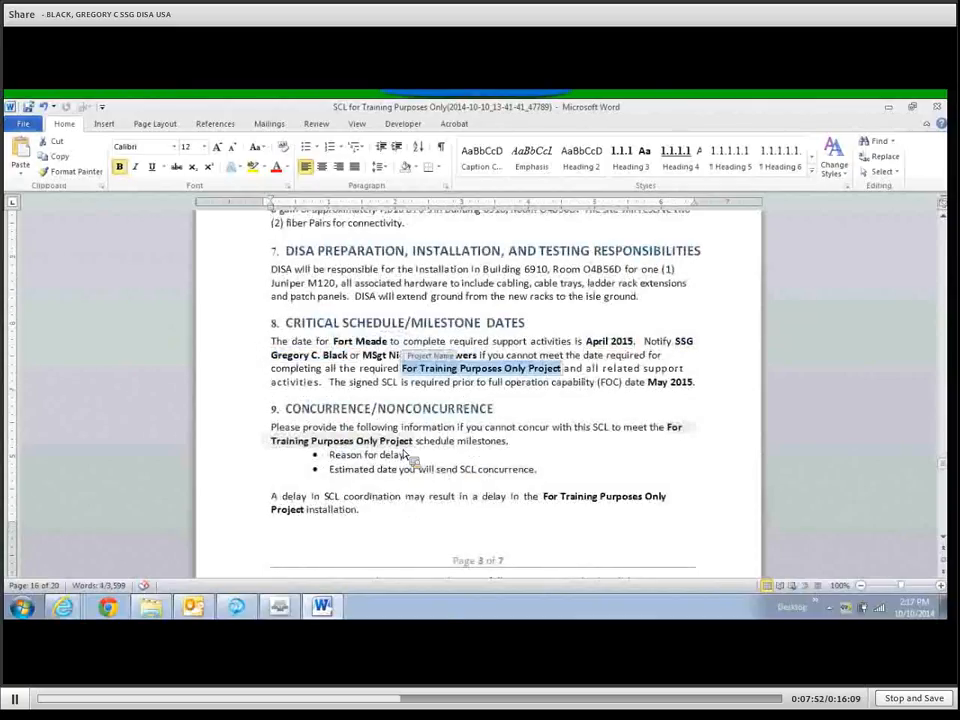
key(Tab)
key(Tab)
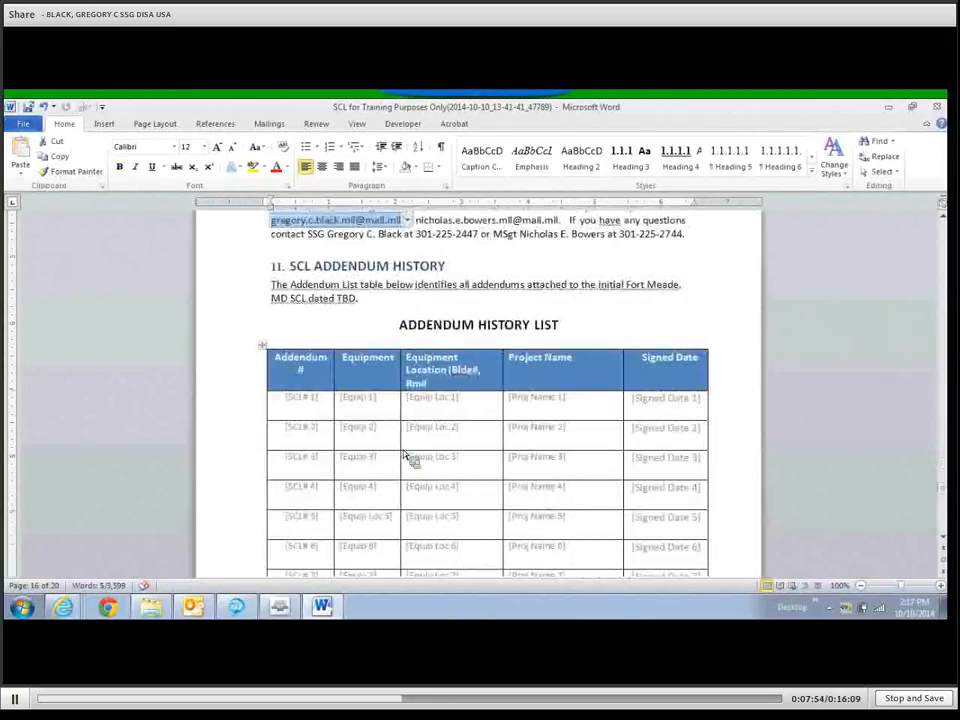
Select the Addendum History List's placeholder rows and remove them with Delete Rows.
scroll(406, 456, down, 2)
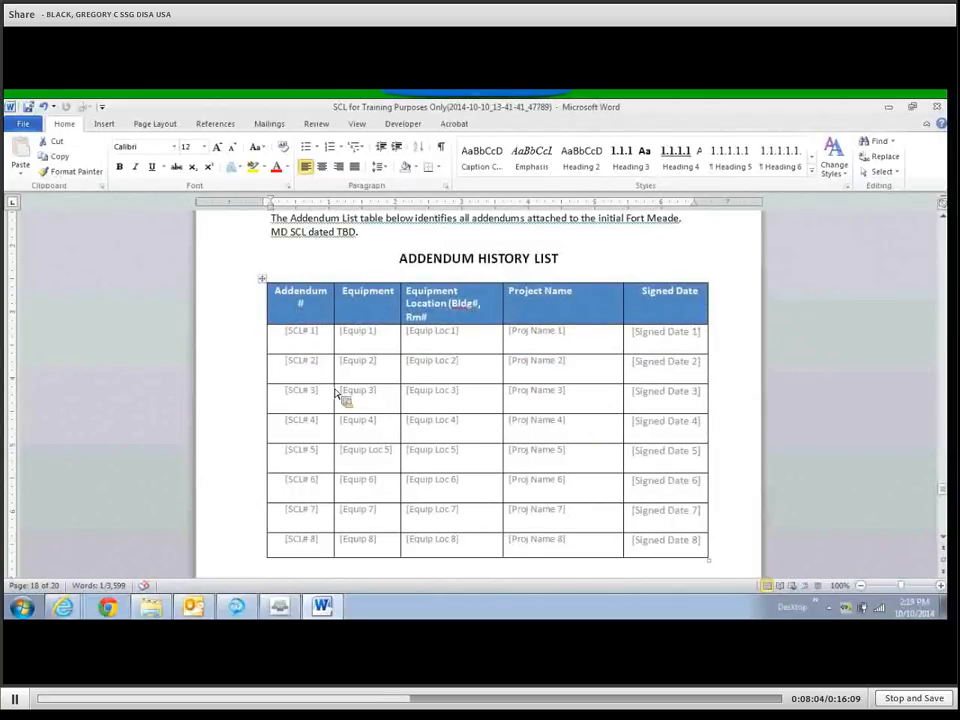
scroll(343, 396, down, 1)
scroll(343, 396, up, 1)
drag(220, 340, 221, 395)
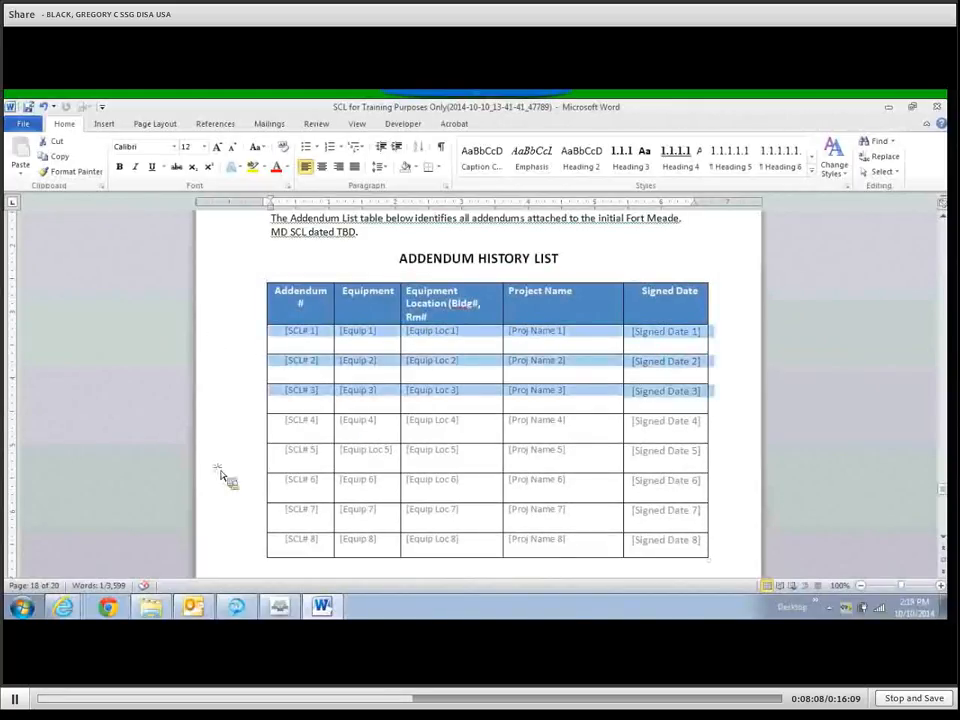
right_click(214, 546)
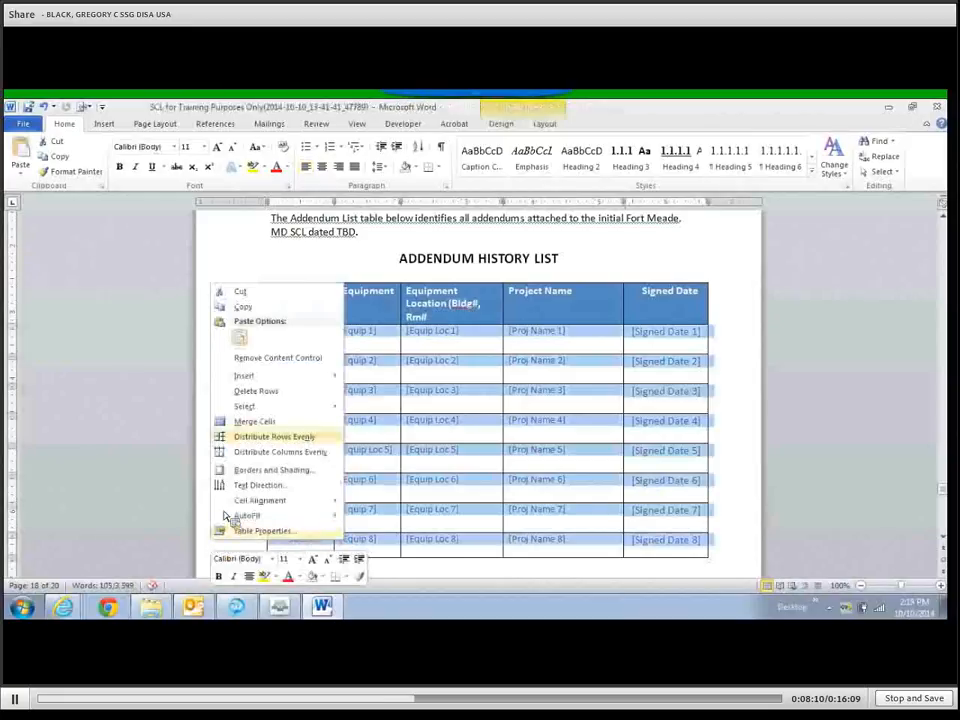
click(241, 393)
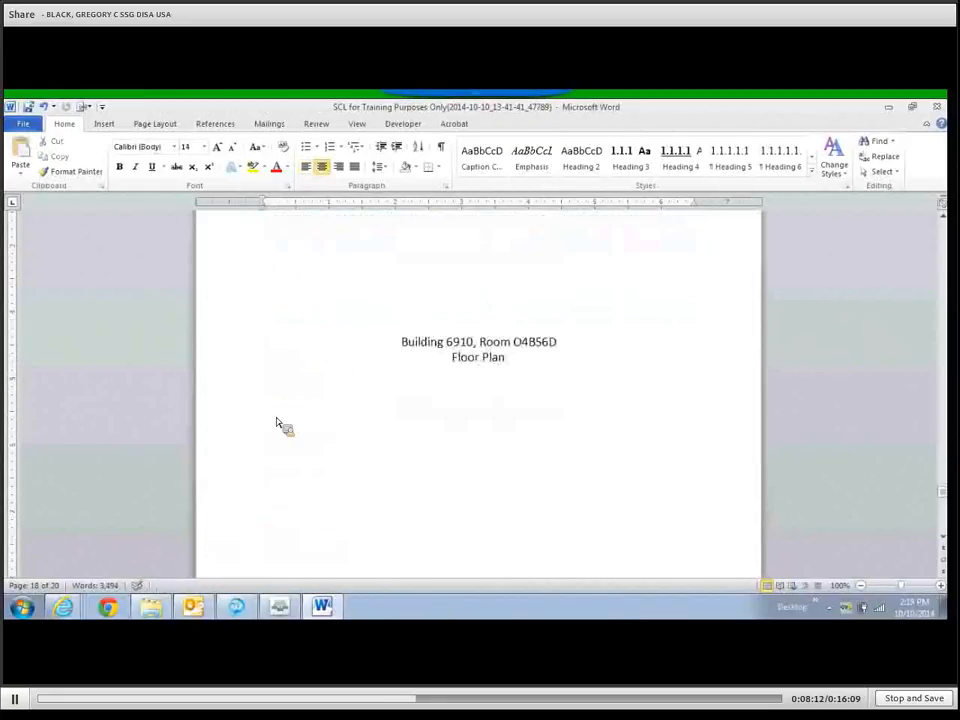
Undo the last change and add blank lines so the Floor Plan heading moves onto the next page.
key(ctrl+z)
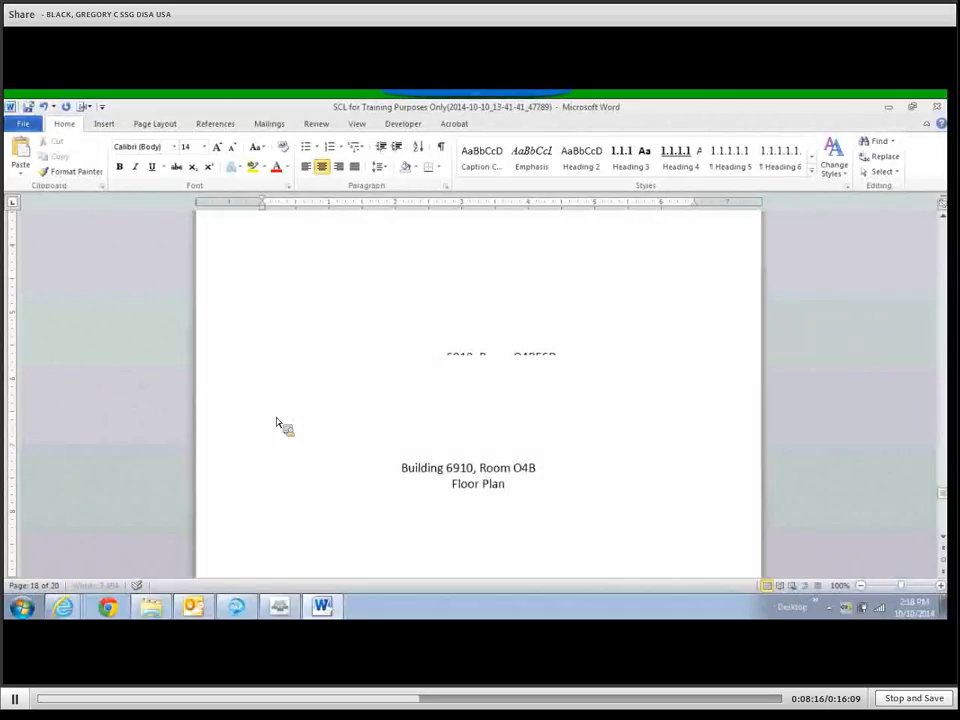
key(Return)
key(Return)
key(Return)
key(Return)
key(Return)
key(Return)
scroll(276, 423, down, 3)
key(Return)
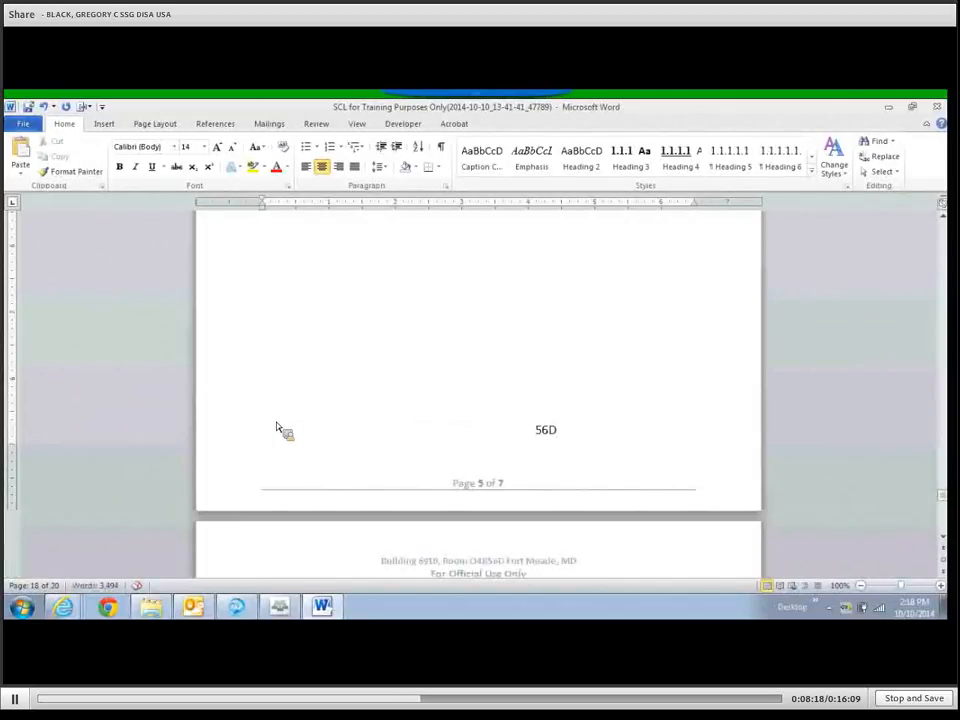
Delete the old floor plan drawing under the Building 6910, Room O4B56D Floor Plan heading.
scroll(280, 428, down, 5)
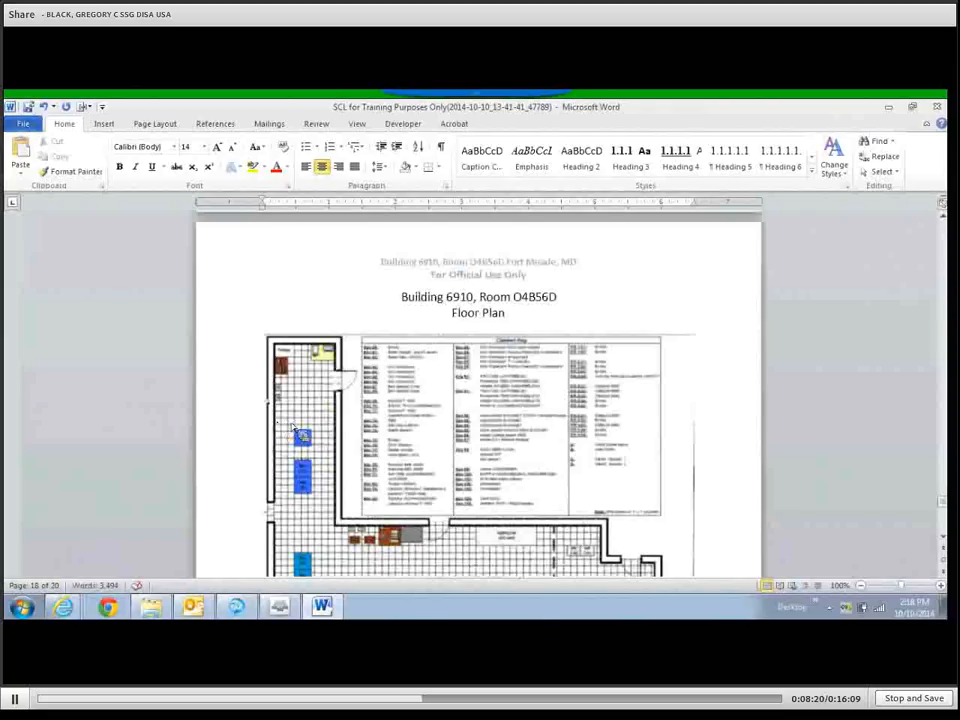
scroll(295, 428, down, 3)
scroll(308, 430, up, 4)
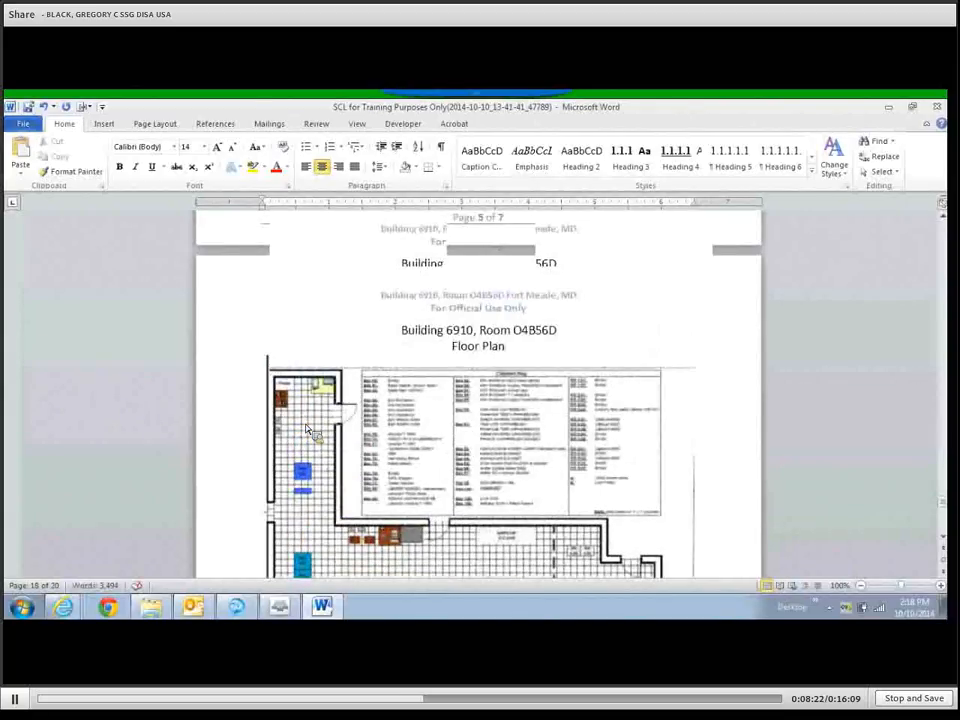
scroll(307, 429, down, 2)
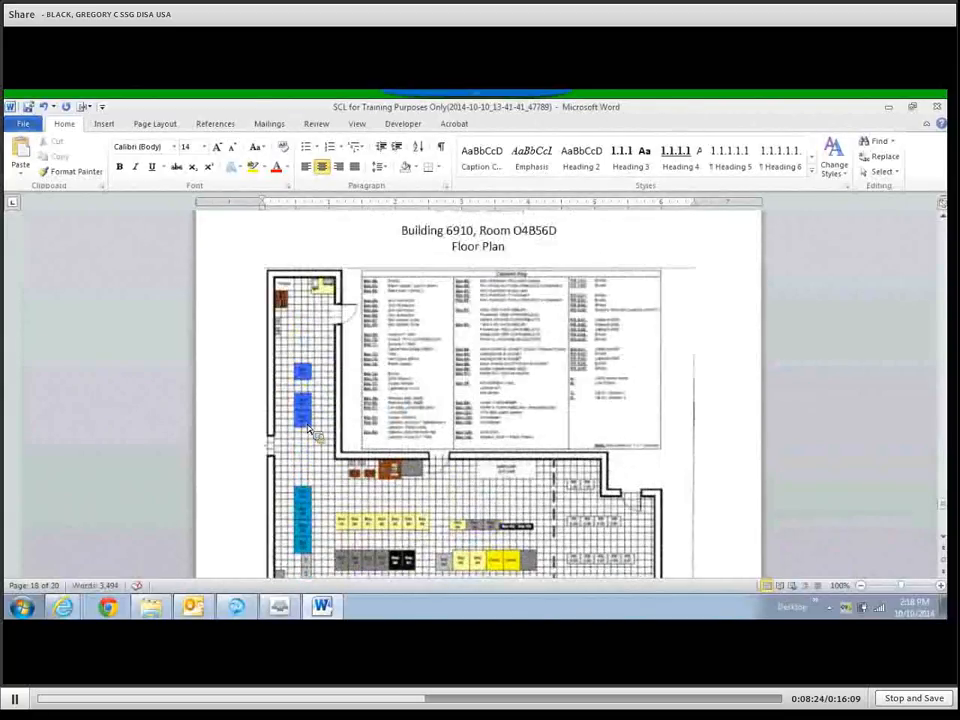
scroll(454, 442, down, 2)
click(456, 439)
scroll(456, 440, up, 3)
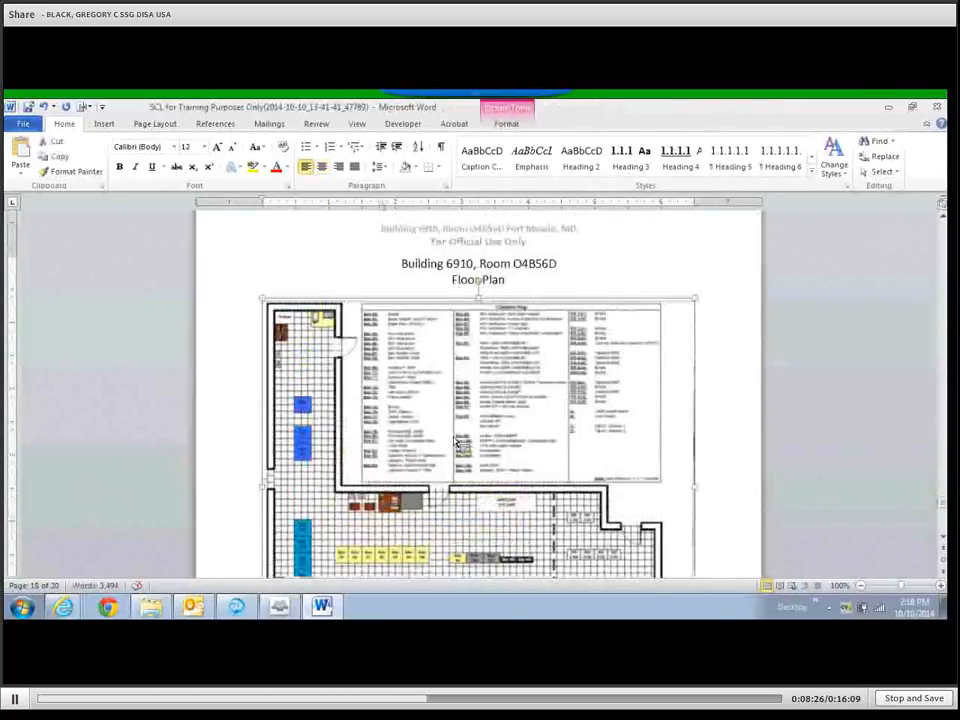
scroll(455, 440, down, 1)
key(Delete)
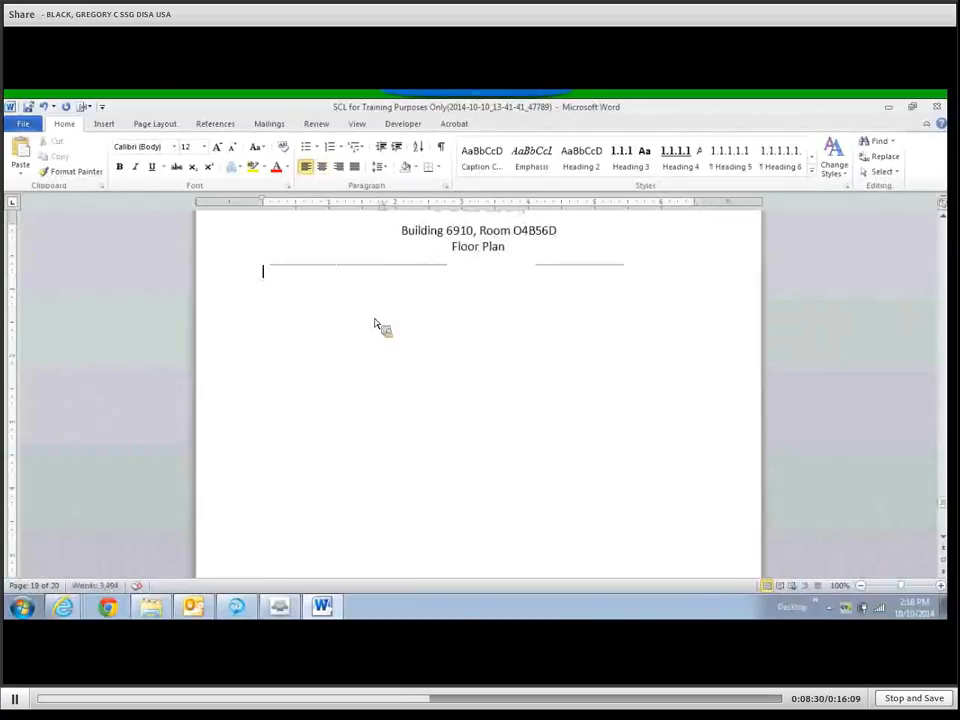
Minimise the Word document and the SharePoint browser window to reveal the desktop.
click(104, 124)
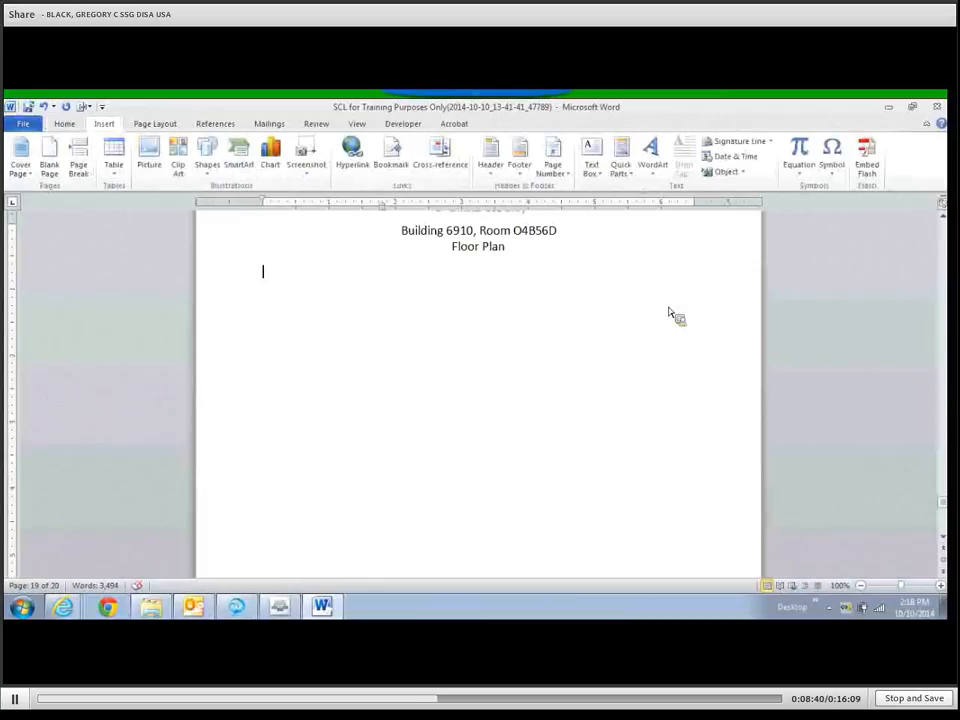
click(889, 107)
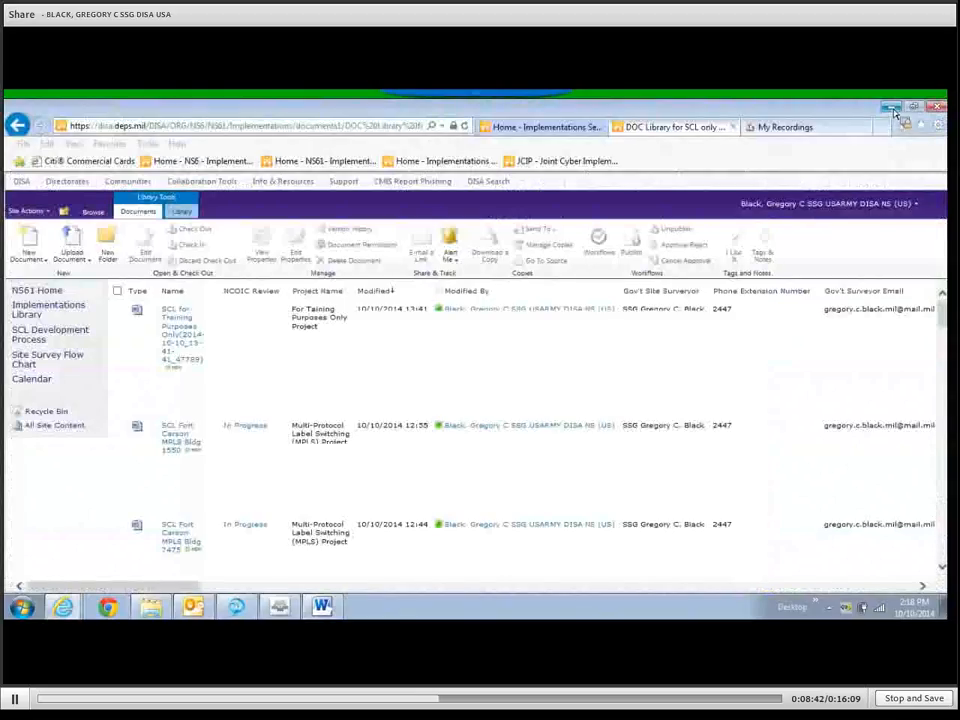
click(892, 109)
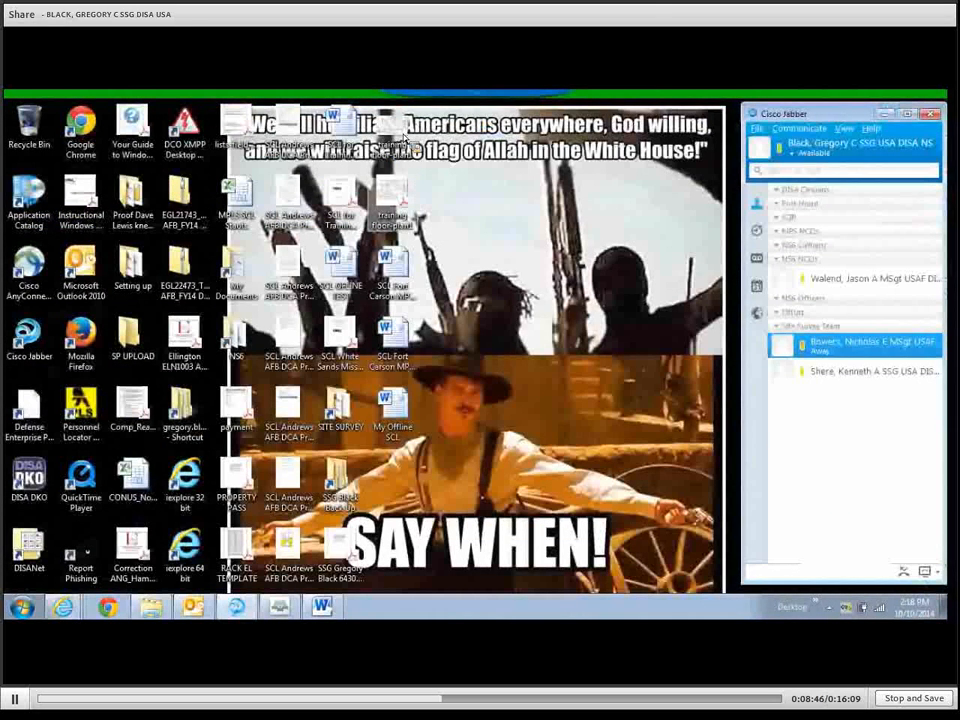
Open the training floor-plan1 image in Windows Photo Viewer and copy the floor plan picture.
double_click(403, 140)
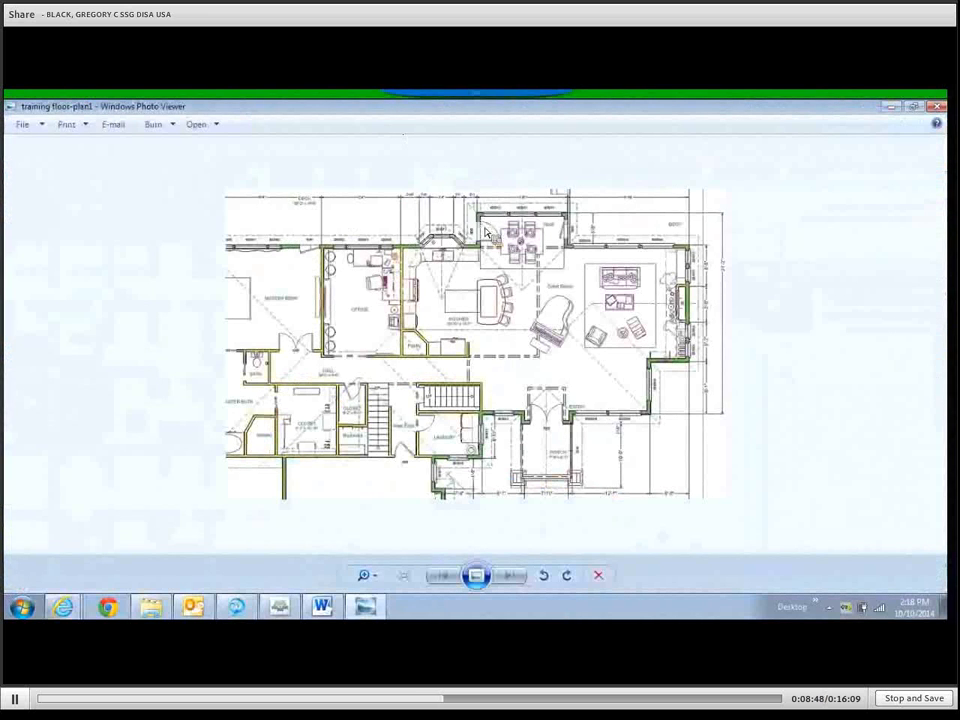
right_click(455, 285)
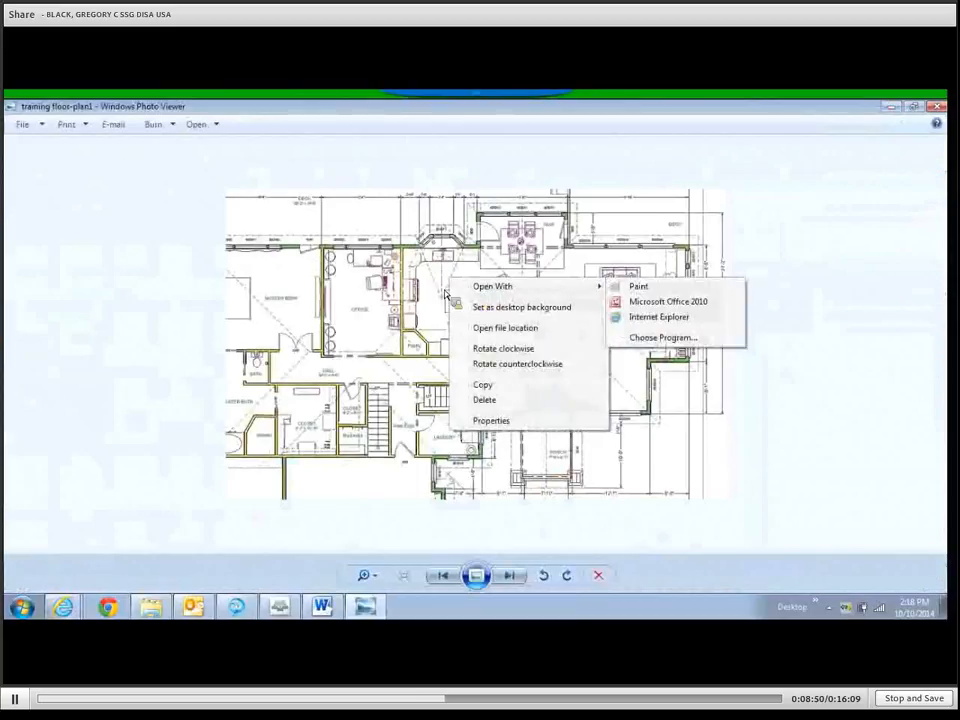
click(413, 288)
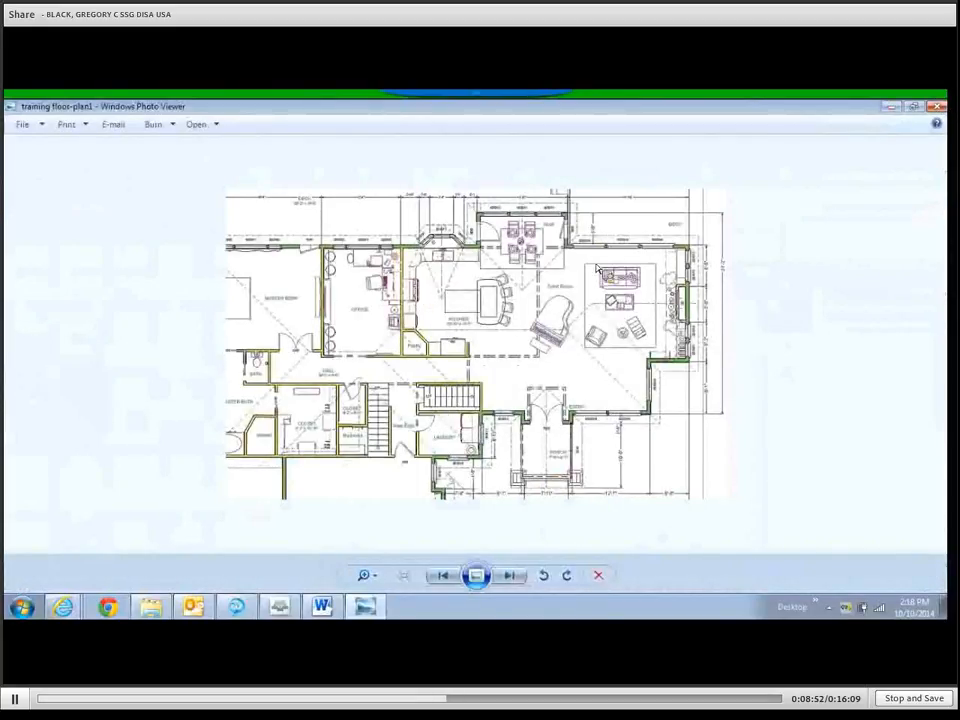
right_click(481, 320)
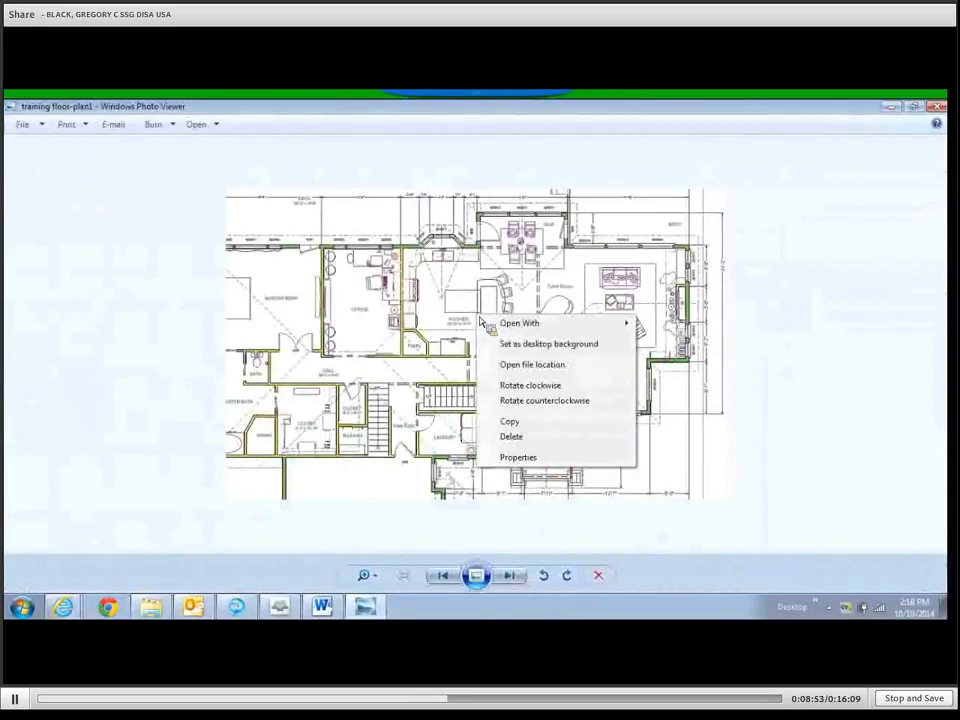
click(507, 424)
Paste the floor plan below the Floor Plan heading and drag its corner to roughly double its size.
click(321, 606)
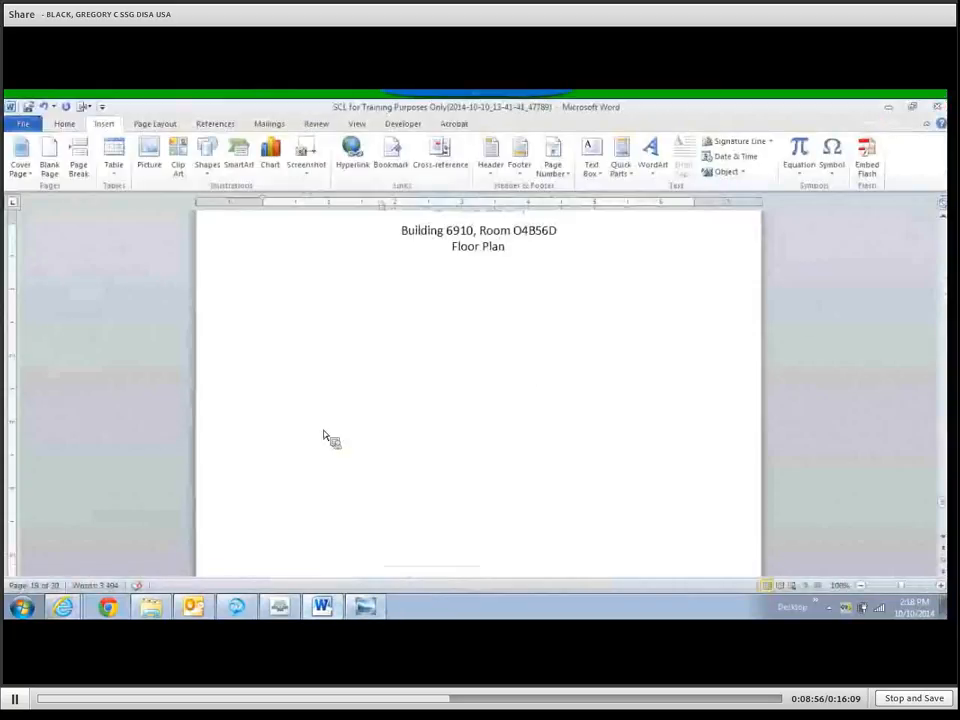
key(ctrl+v)
click(392, 327)
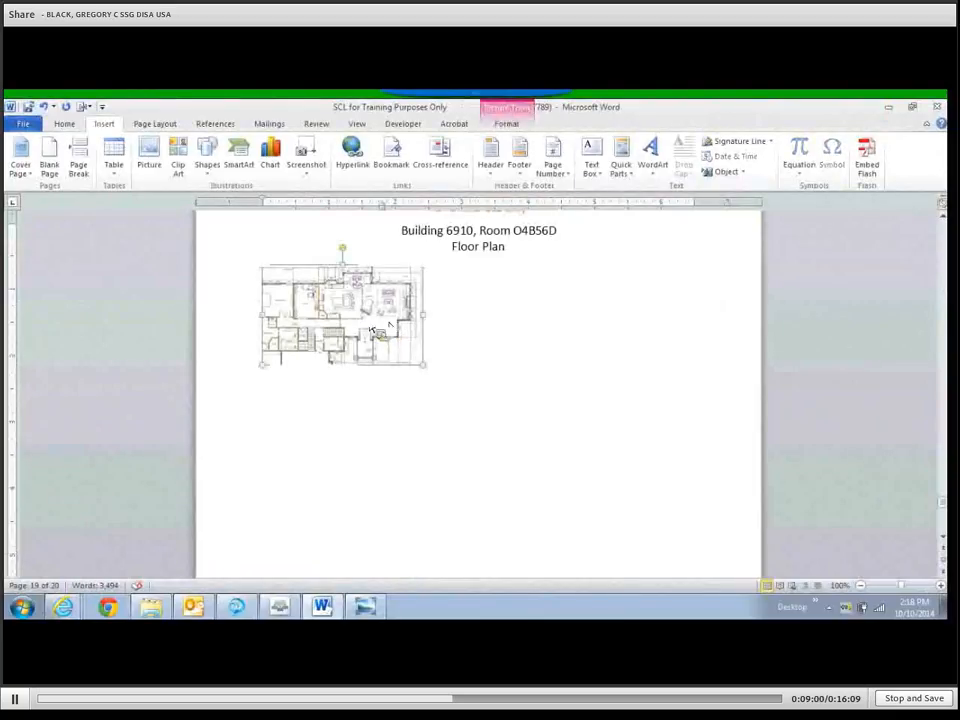
drag(427, 374, 651, 546)
scroll(651, 546, down, 2)
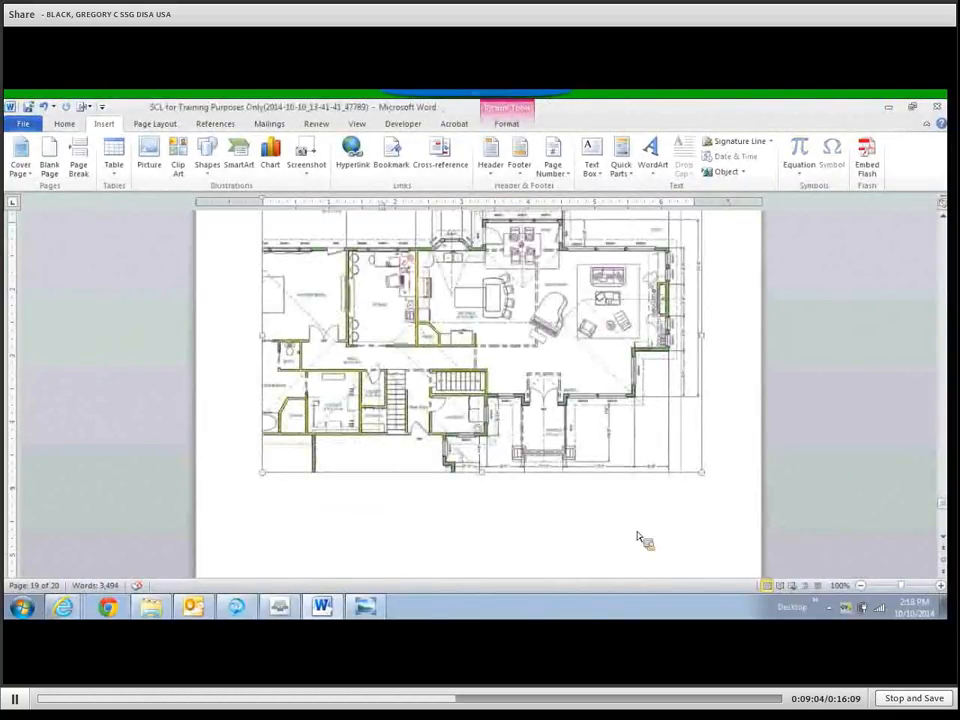
scroll(451, 450, up, 1)
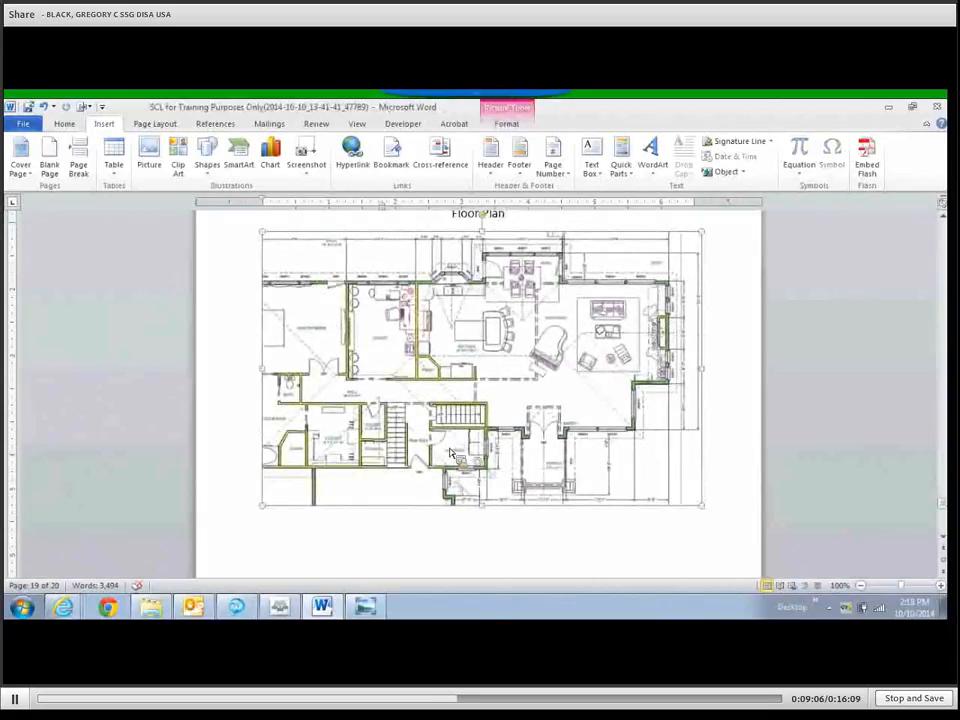
scroll(553, 388, up, 1)
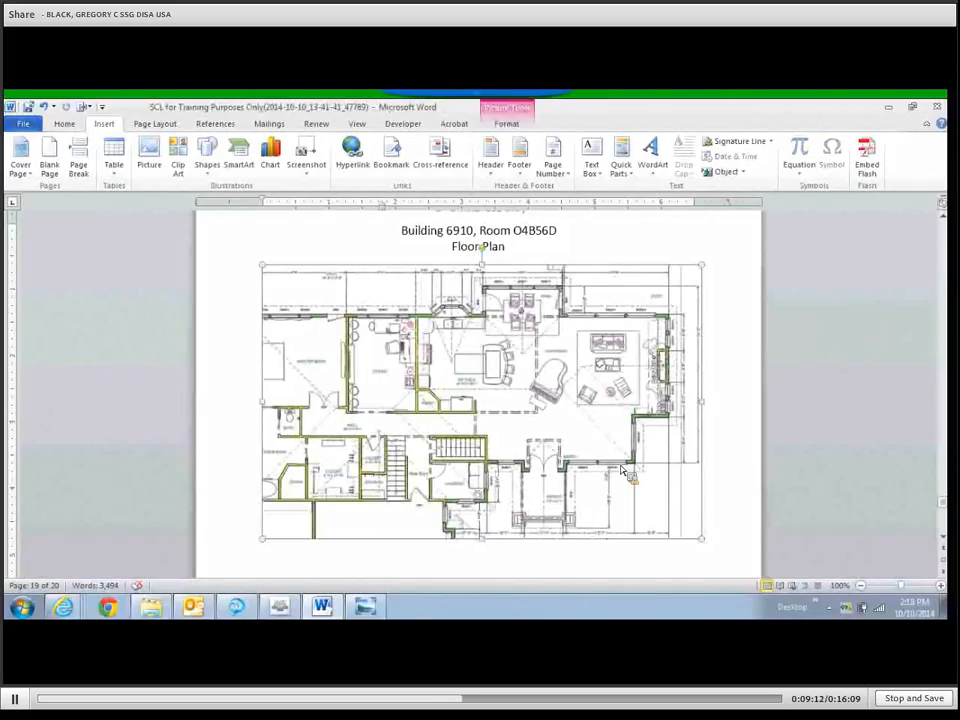
scroll(621, 470, down, 1)
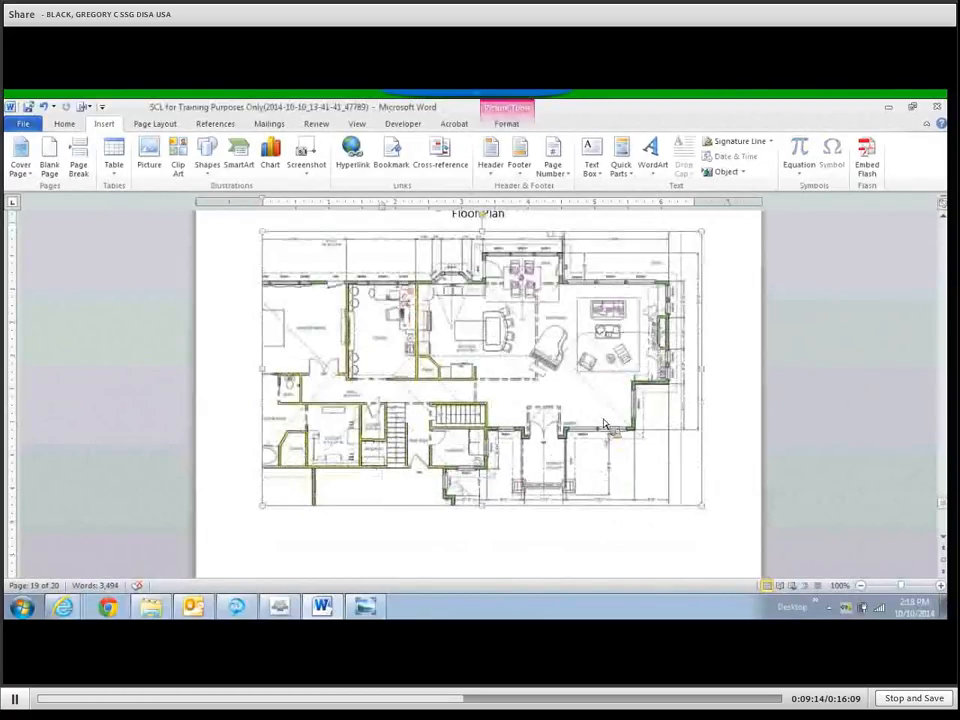
scroll(578, 484, down, 1)
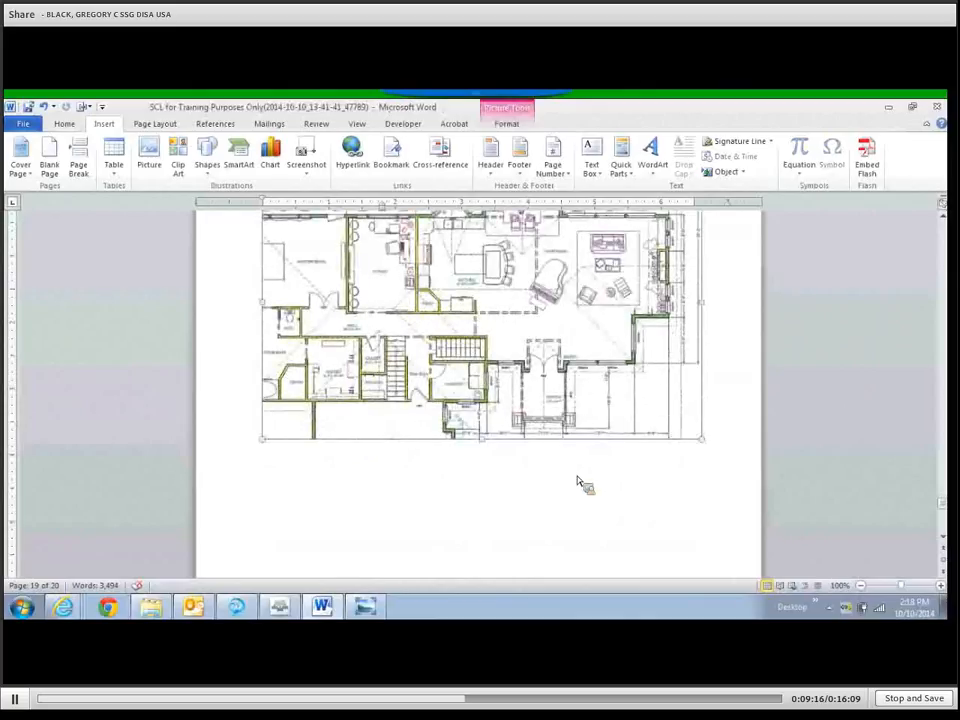
scroll(578, 484, down, 9)
scroll(557, 489, down, 3)
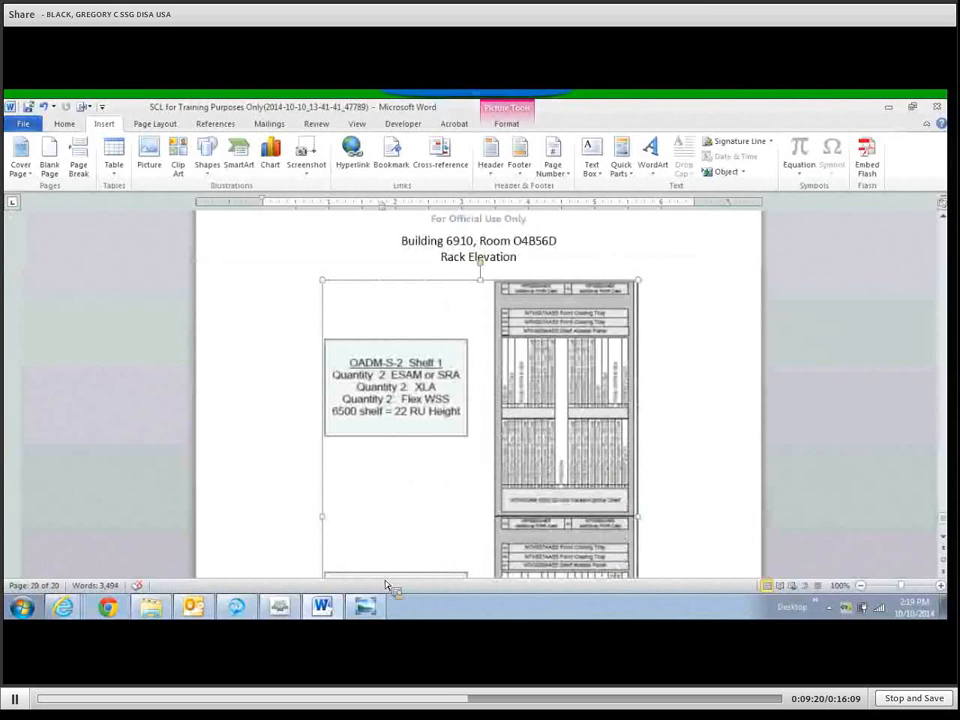
Delete the old rack elevation drawing, minimise Word, and close Windows Photo Viewer.
key(Delete)
click(888, 107)
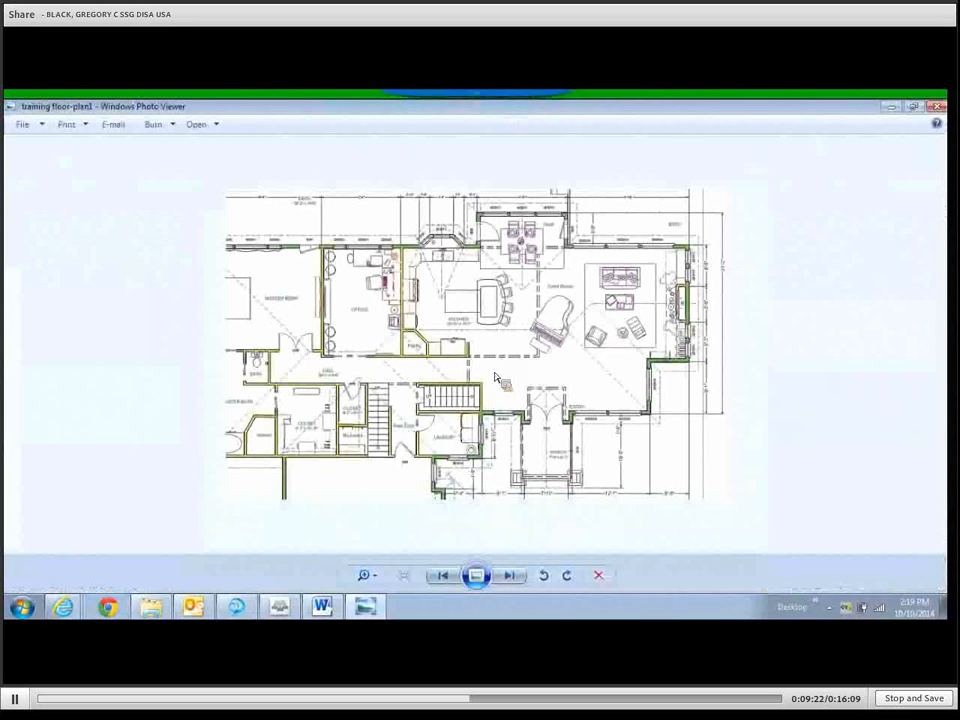
click(937, 107)
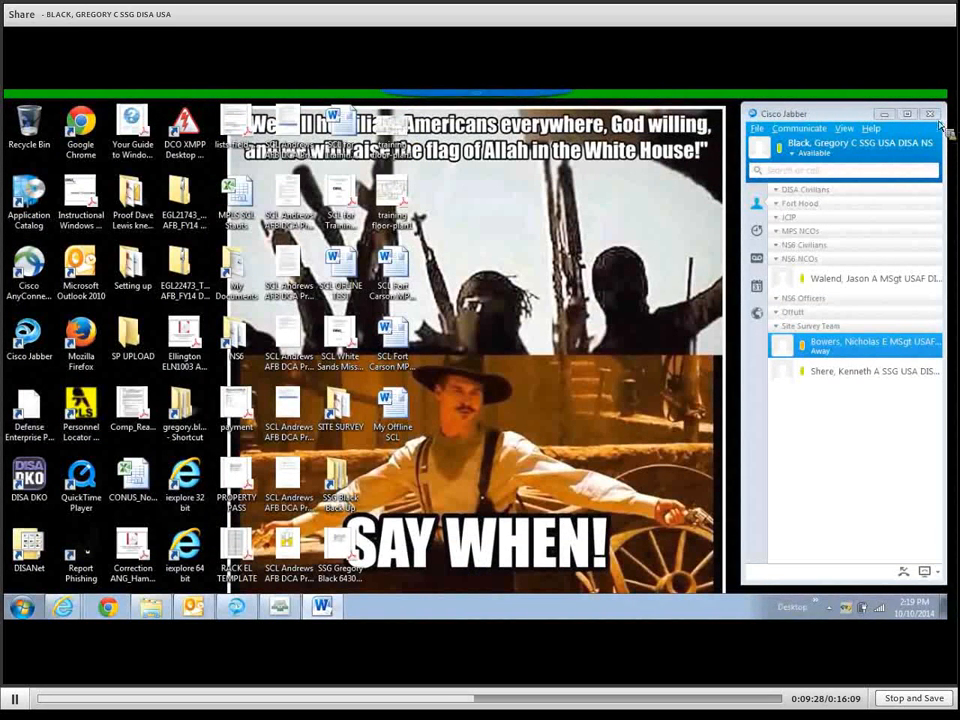
Open training floor-plan1.pdf in Acrobat, copy its floor plan image, and minimise Acrobat.
double_click(403, 207)
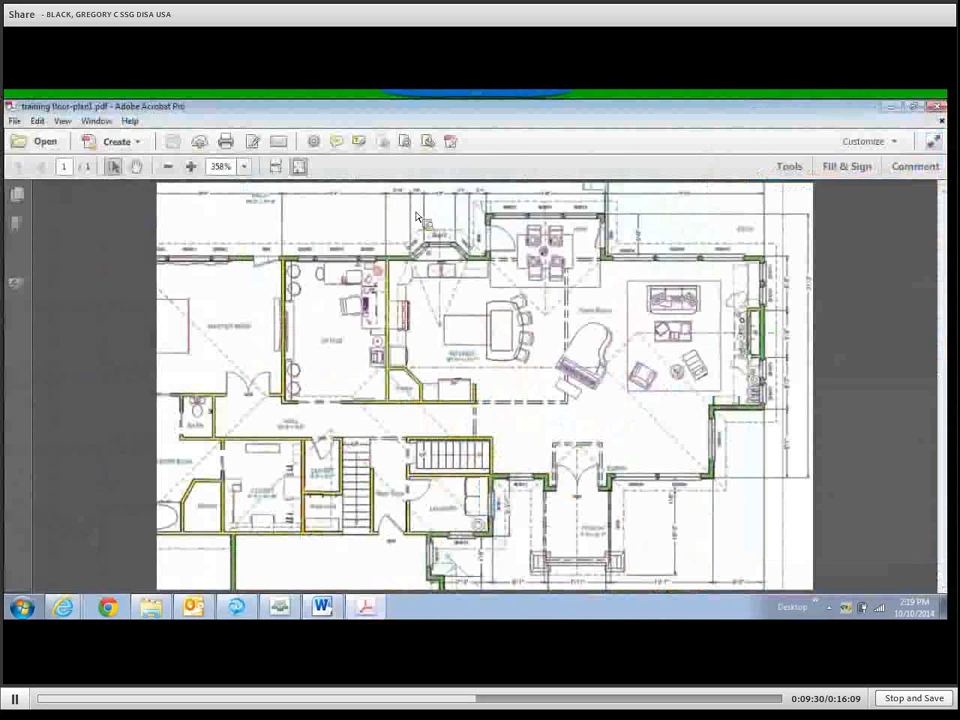
click(940, 107)
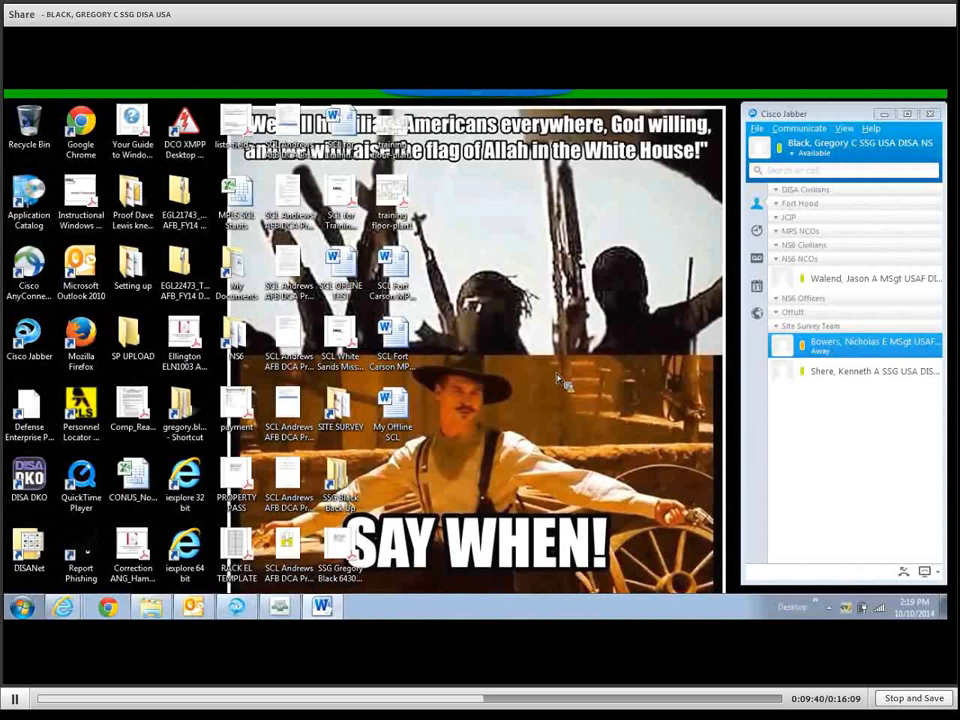
double_click(409, 201)
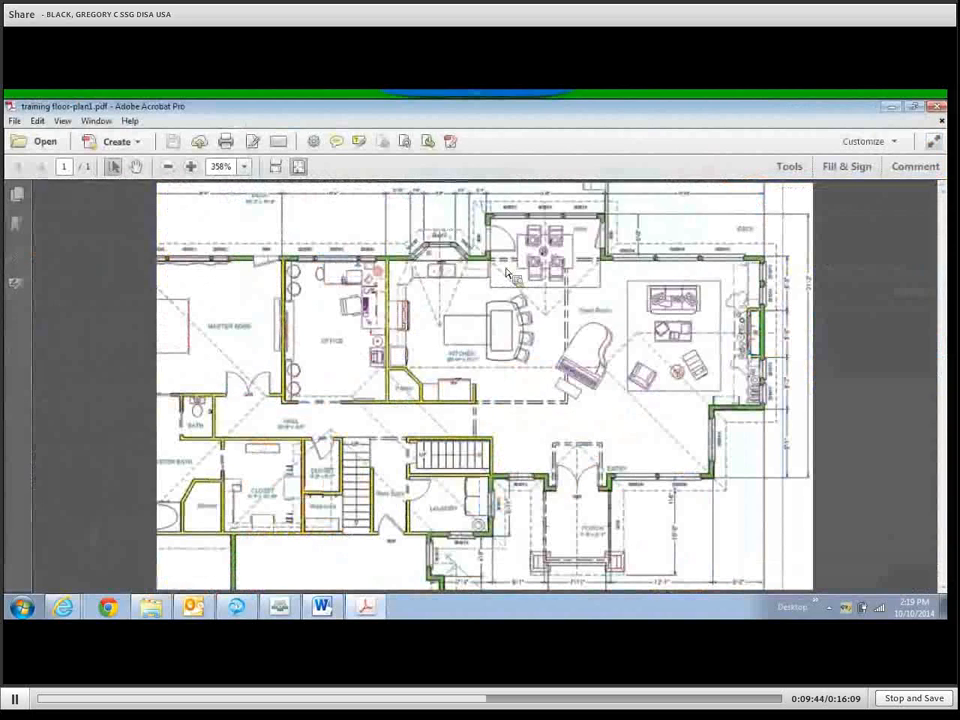
right_click(505, 332)
click(530, 335)
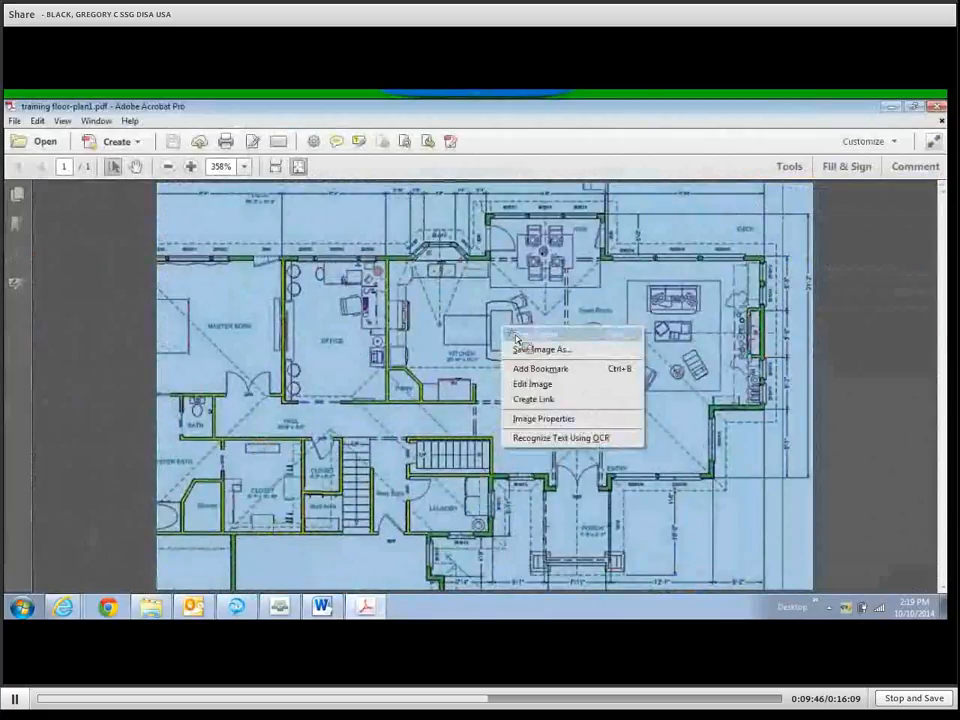
click(894, 107)
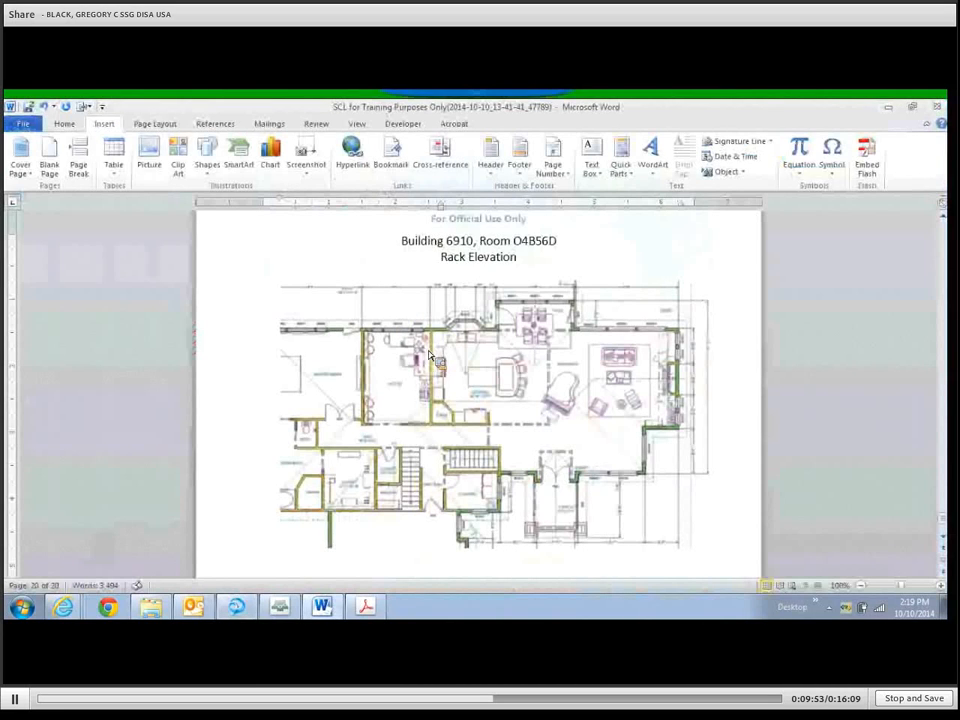
Switch back to Word and scroll to the Rack Elevation page under its Building 6910, Room O4B56D heading.
click(472, 460)
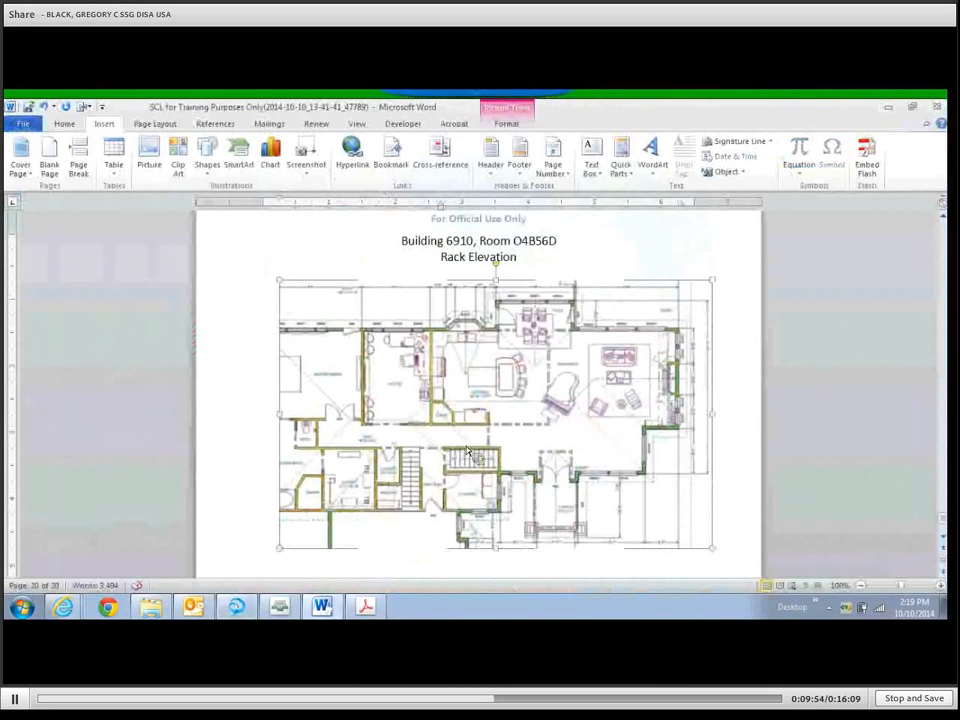
scroll(472, 460, down, 3)
scroll(472, 460, up, 2)
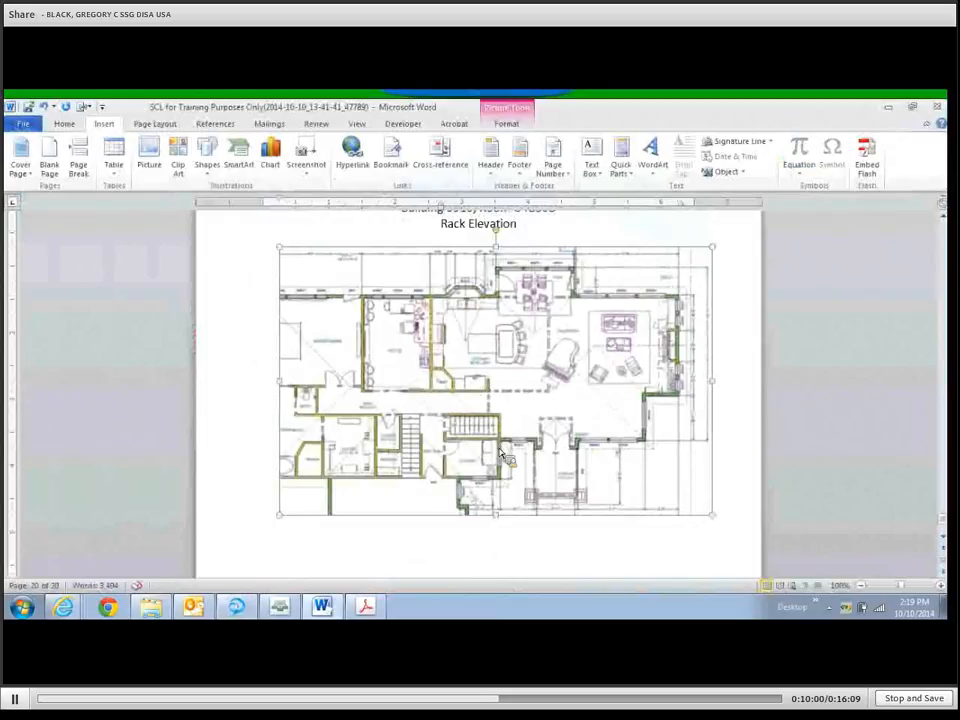
scroll(502, 455, up, 2)
scroll(503, 455, down, 2)
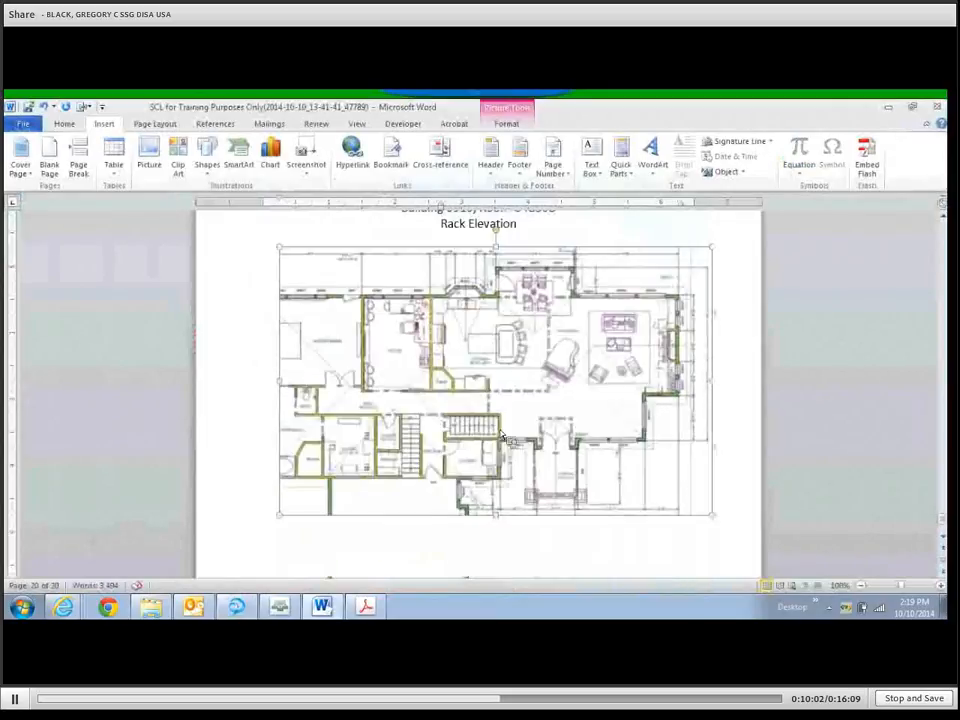
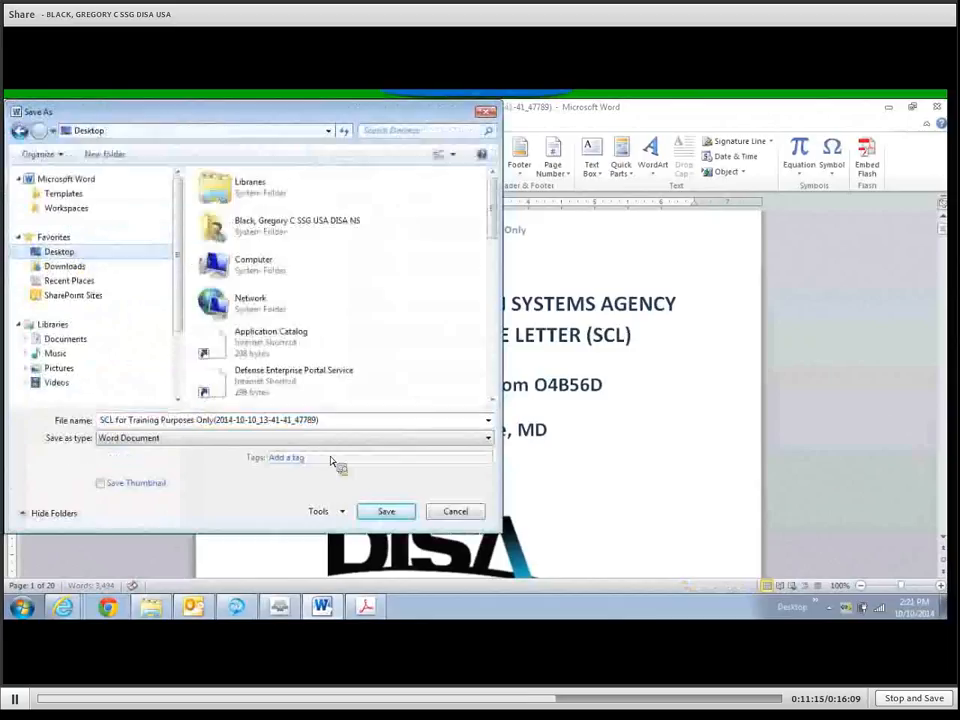
Check the file name, save the SCL letter to the Desktop, and close Word.
click(350, 425)
click(349, 425)
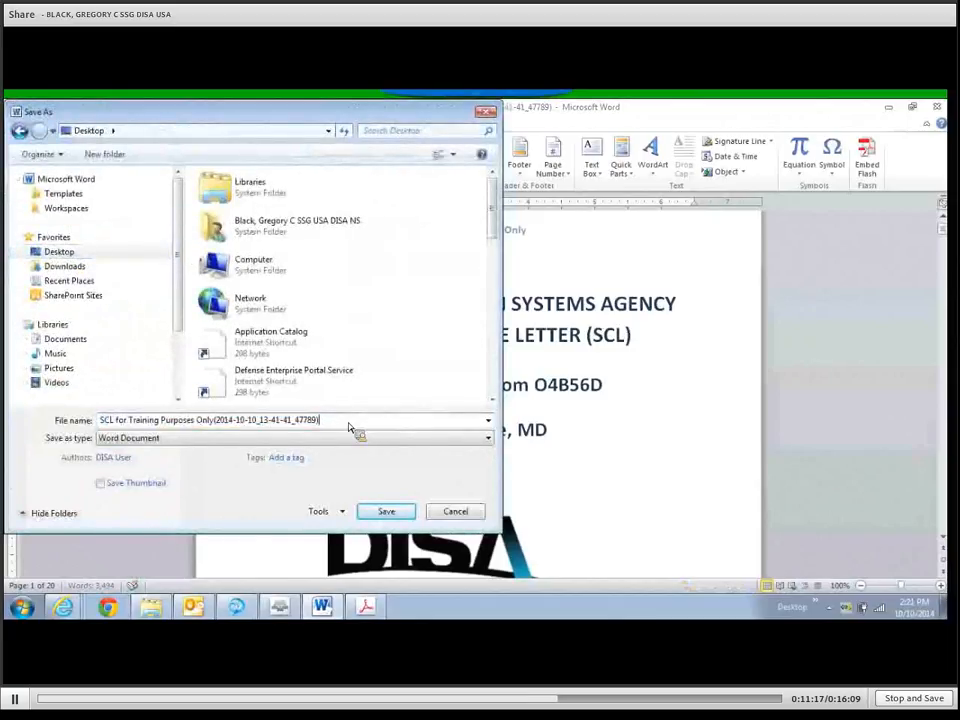
click(388, 512)
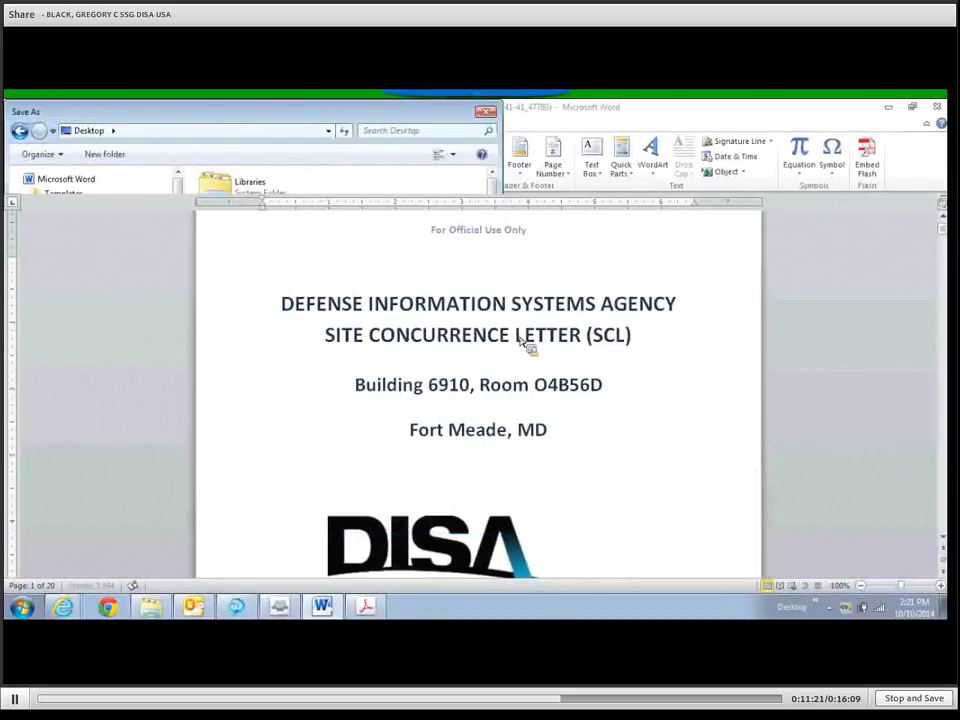
click(937, 107)
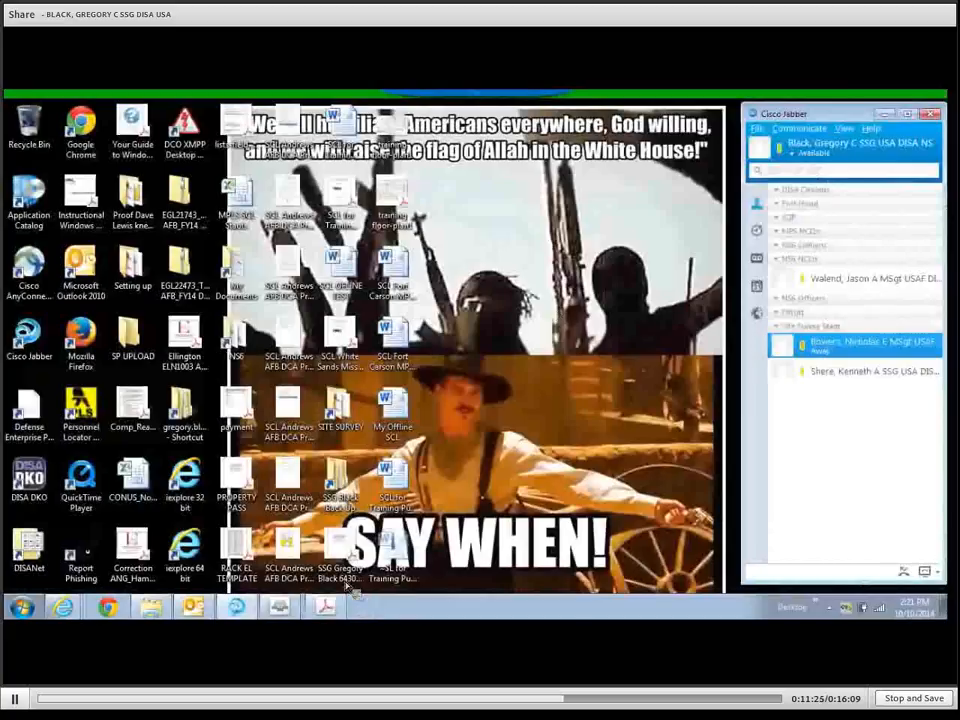
In the DOC Library for SCL, start an upload and pick the SCL for Training Purposes Only file from the Desktop.
mouse_move(70, 615)
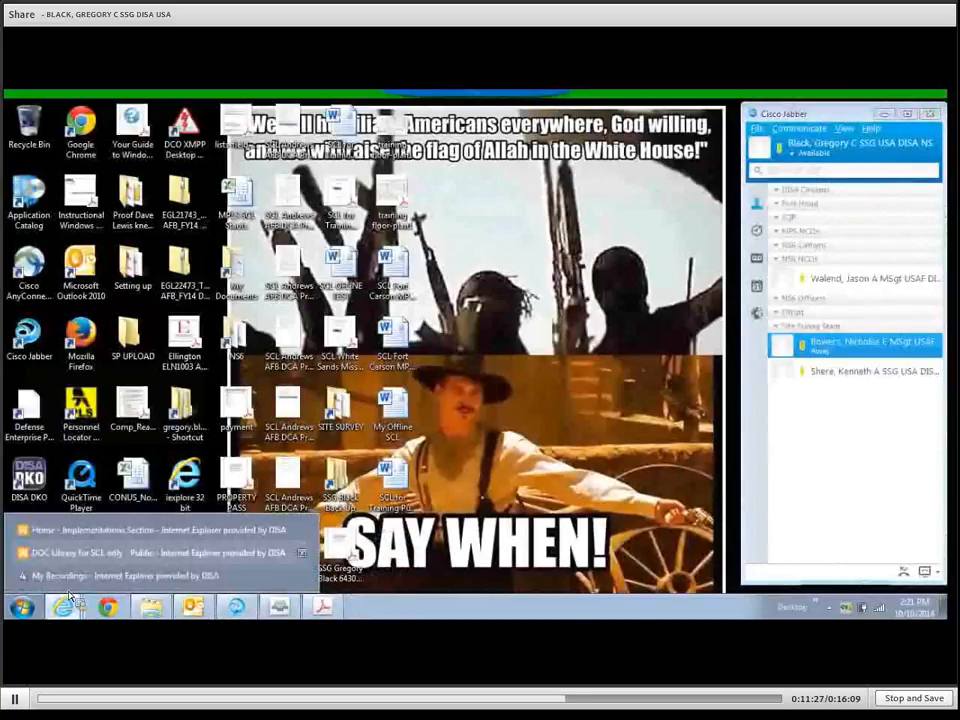
click(68, 552)
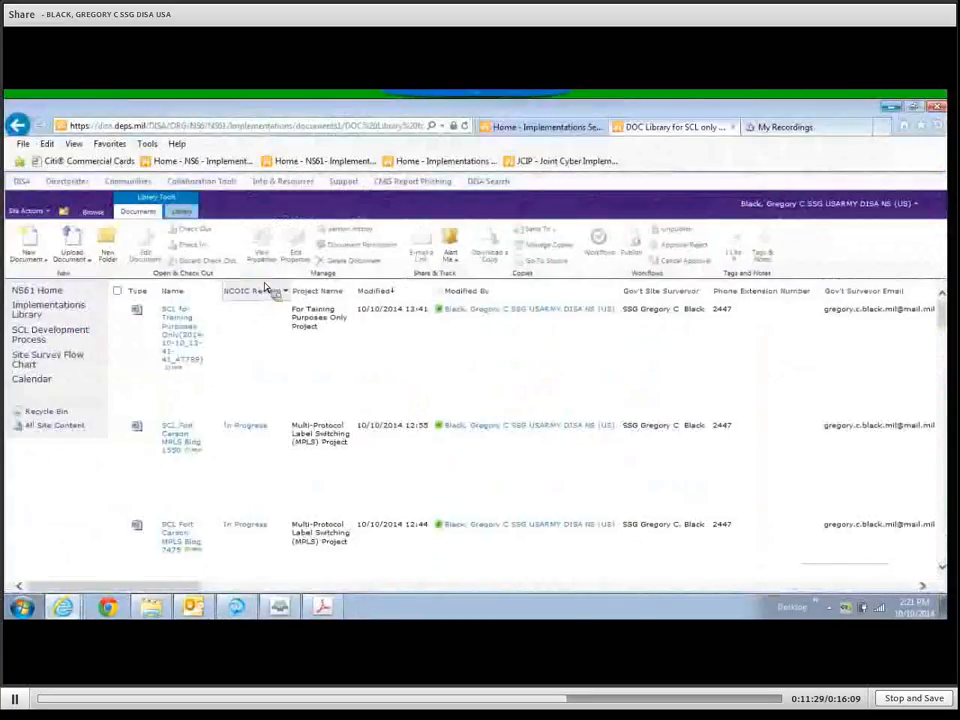
click(84, 259)
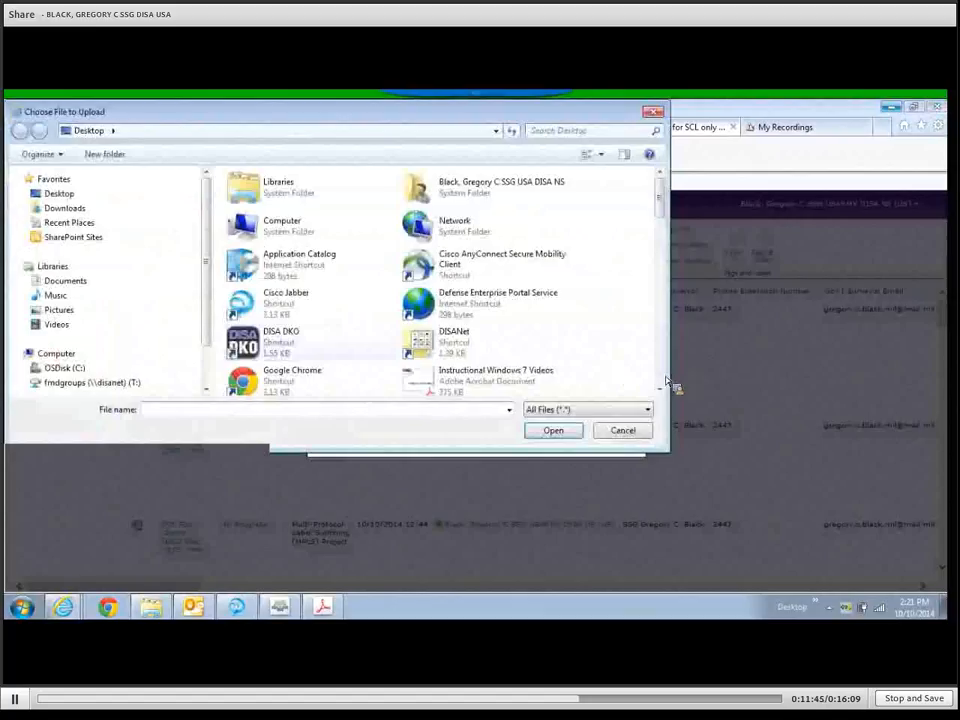
scroll(667, 381, down, 5)
scroll(667, 381, down, 5)
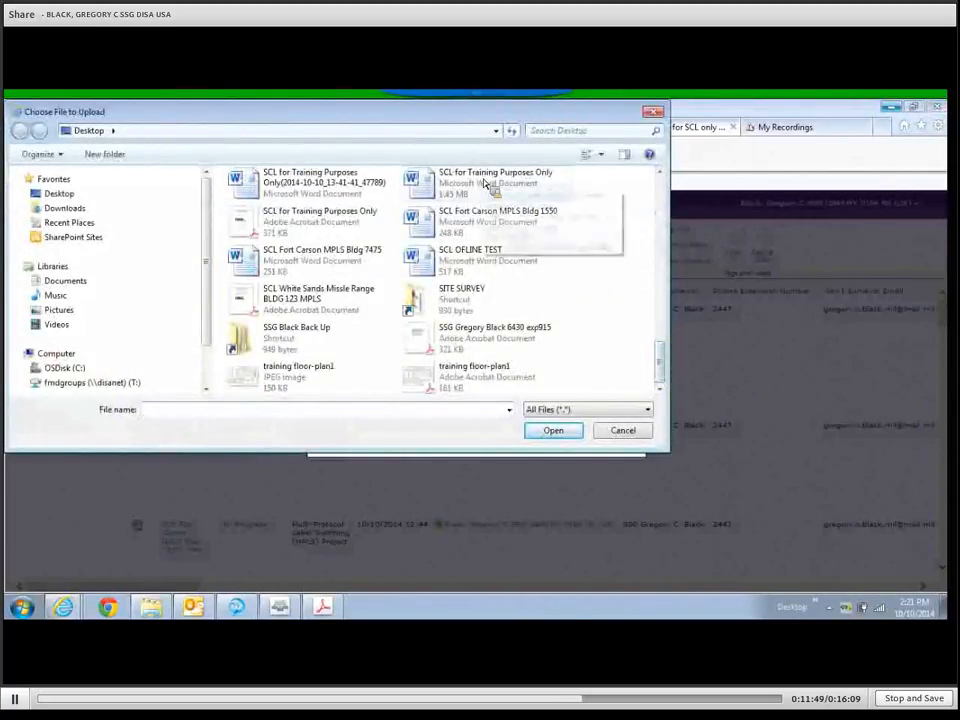
click(330, 185)
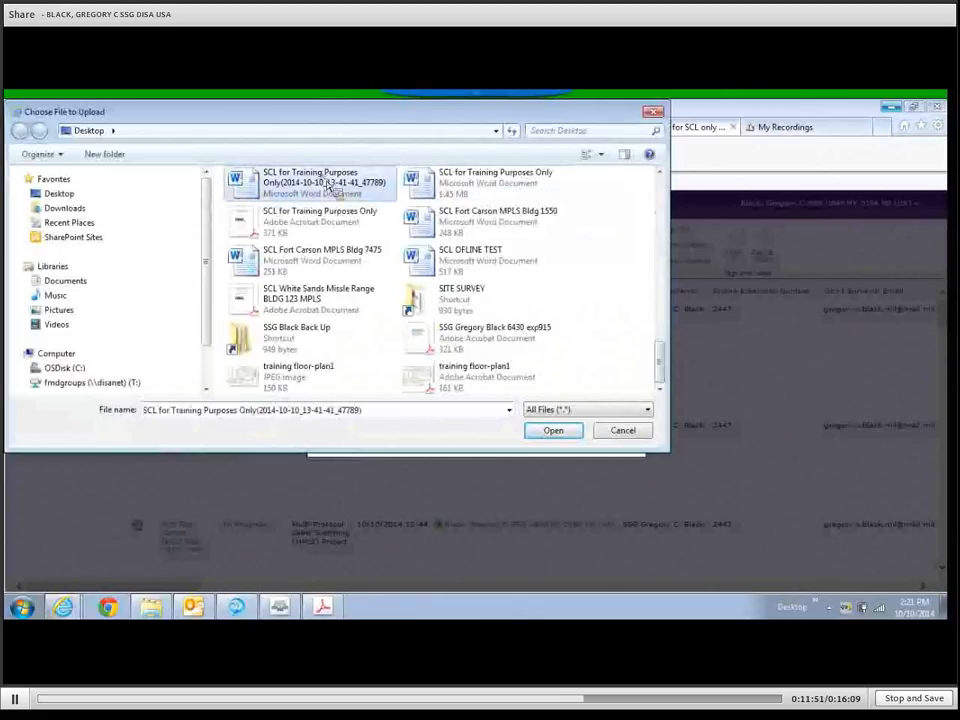
click(553, 431)
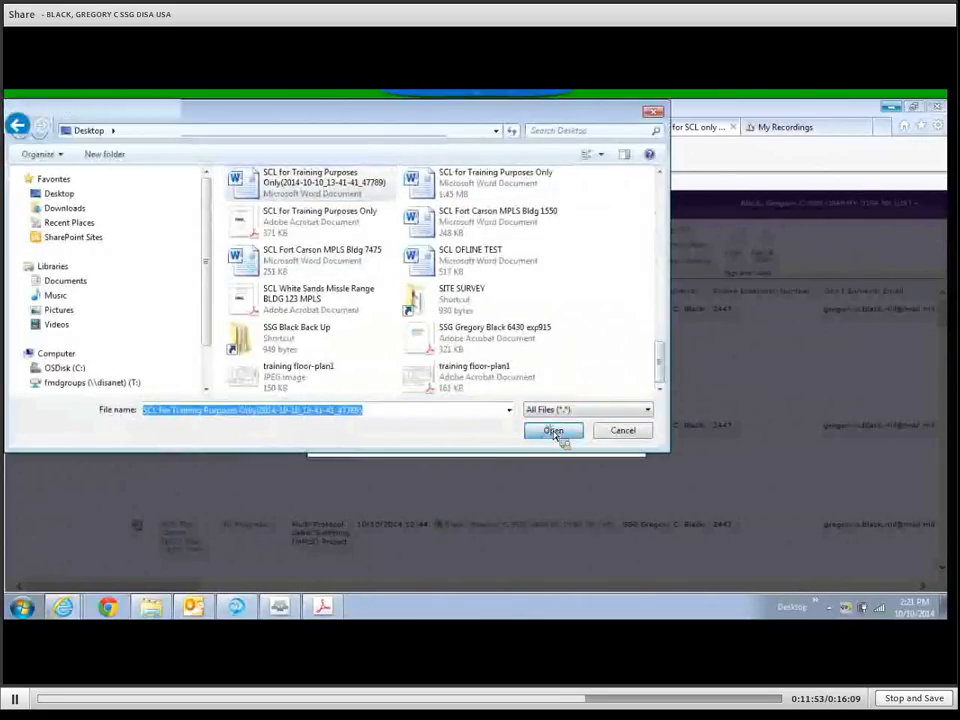
Upload the file and save its properties with project name For Training Purposes Only Project.
click(505, 430)
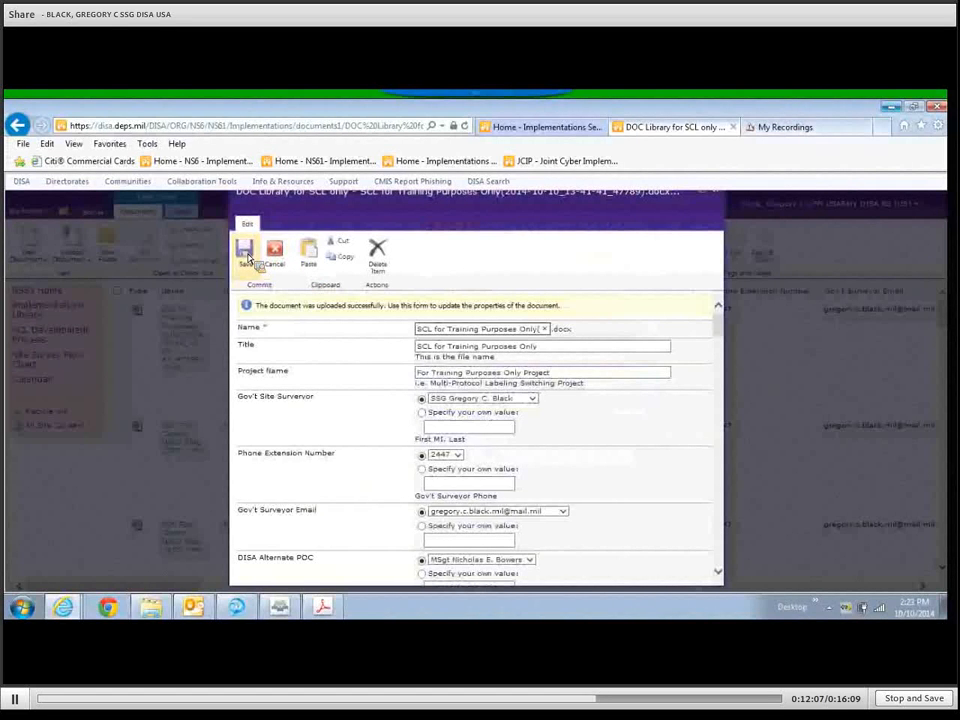
click(246, 253)
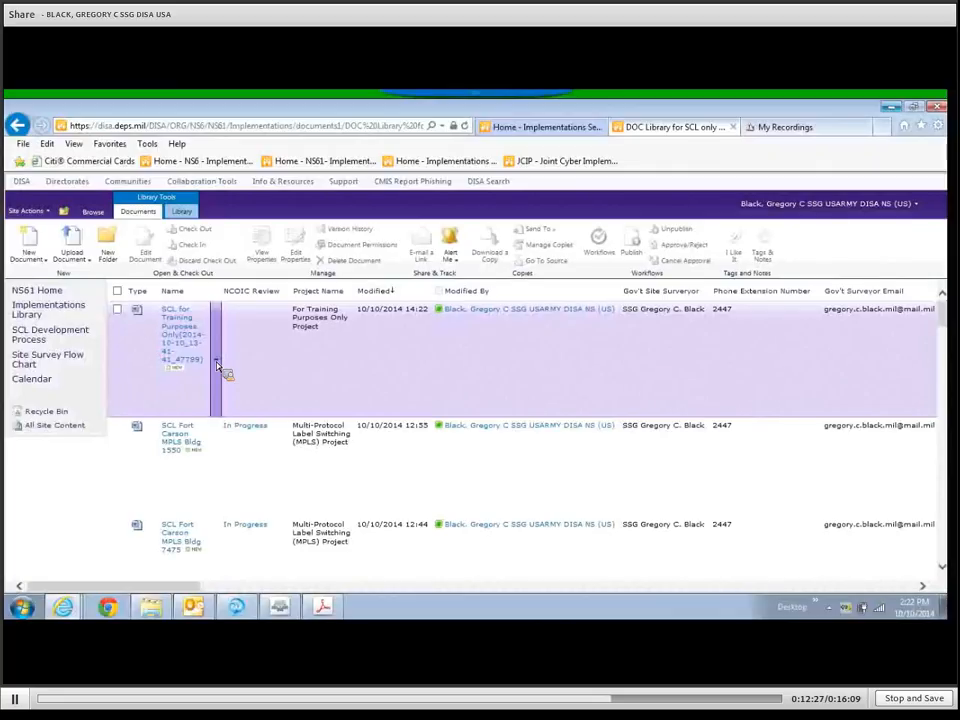
Open the new SCL document's dropdown menu and go to its Workflows page.
click(217, 366)
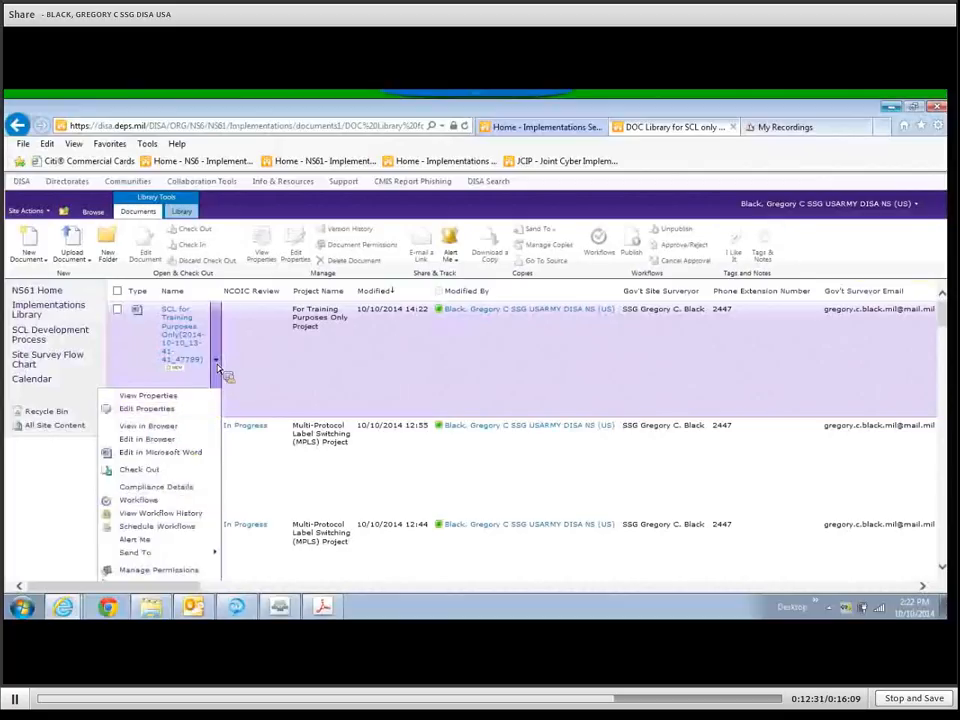
click(157, 505)
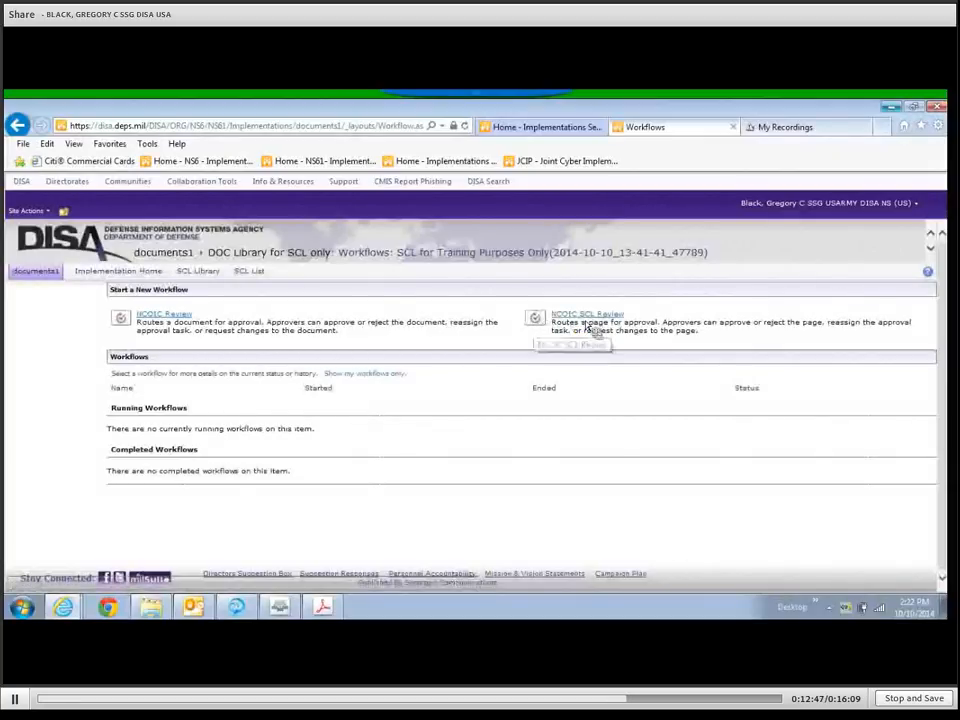
Choose the NCOIC Review workflow and replace its approver with the intended person from the people picker.
click(121, 318)
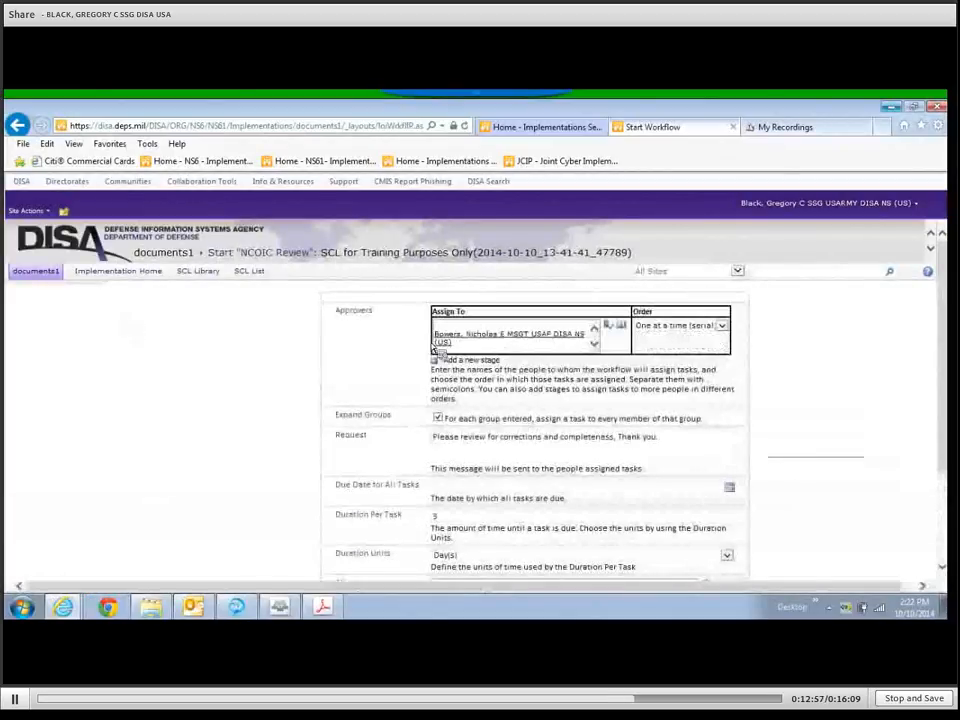
scroll(460, 339, down, 1)
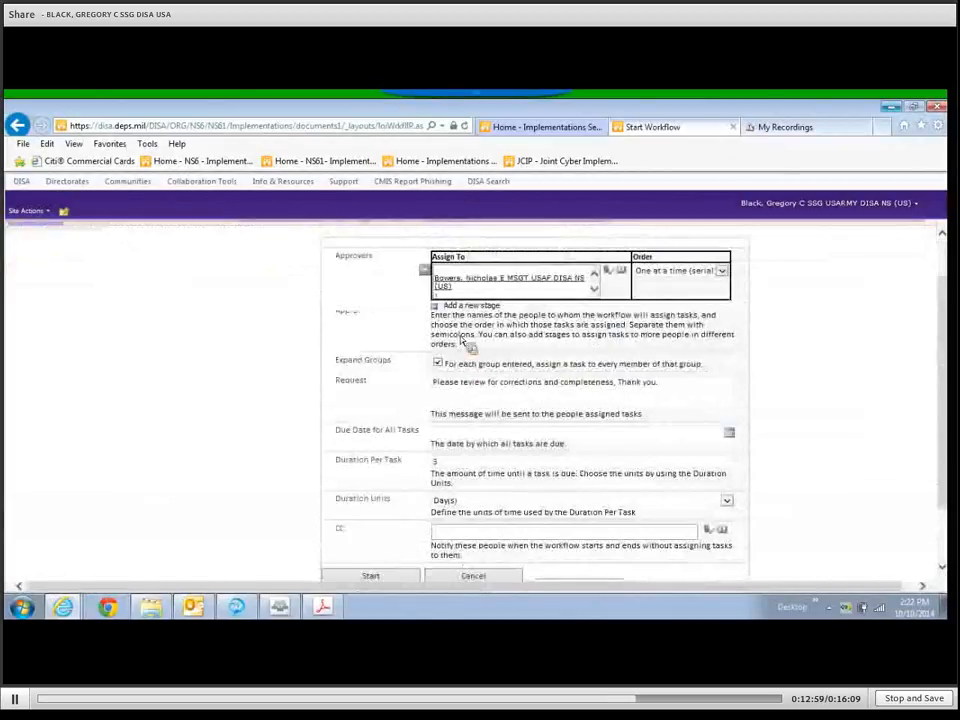
drag(460, 297, 441, 277)
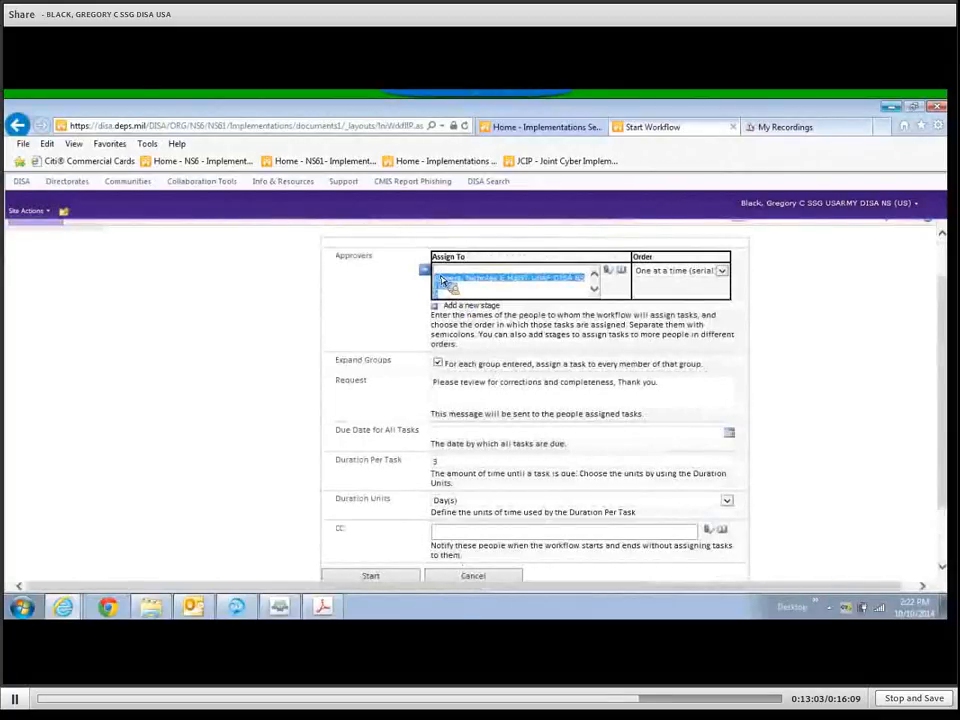
key(BackSpace)
click(622, 272)
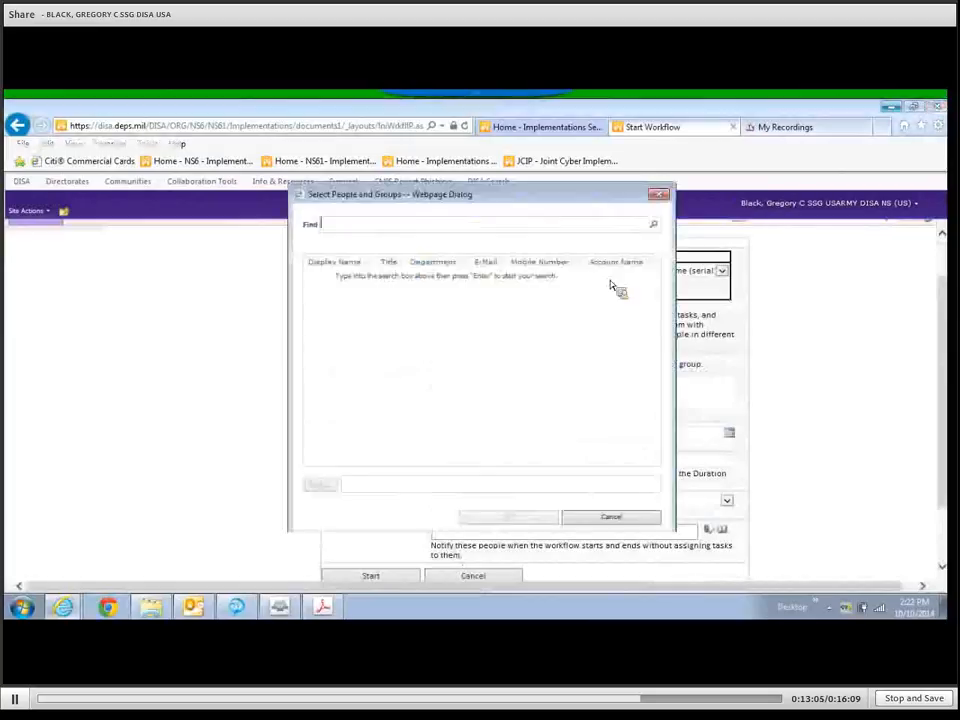
click(653, 224)
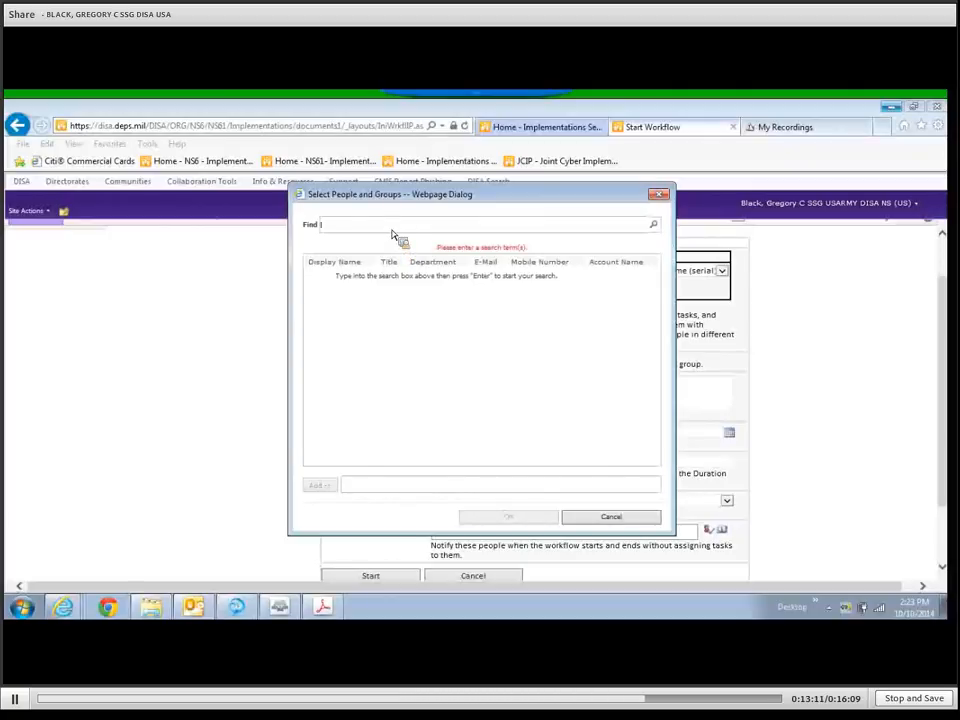
click(653, 224)
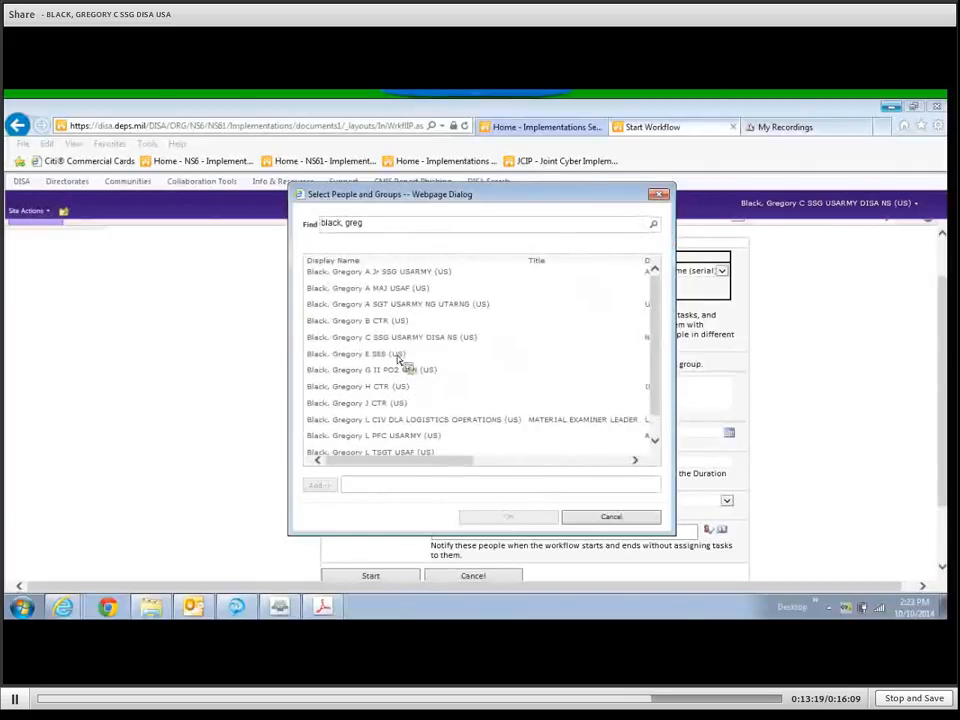
click(400, 337)
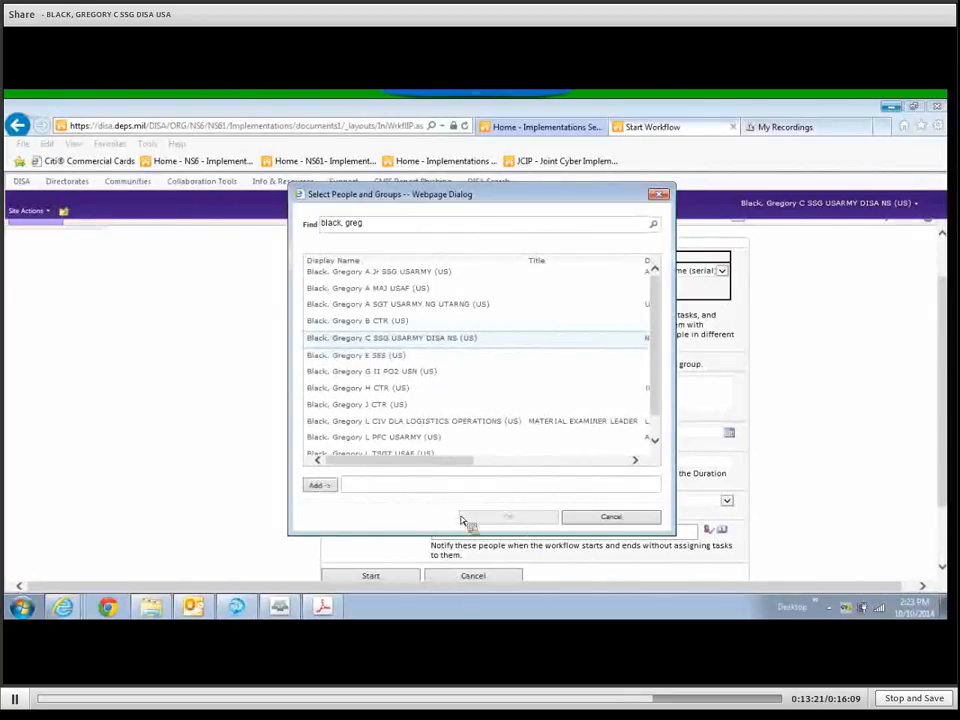
click(318, 485)
click(491, 519)
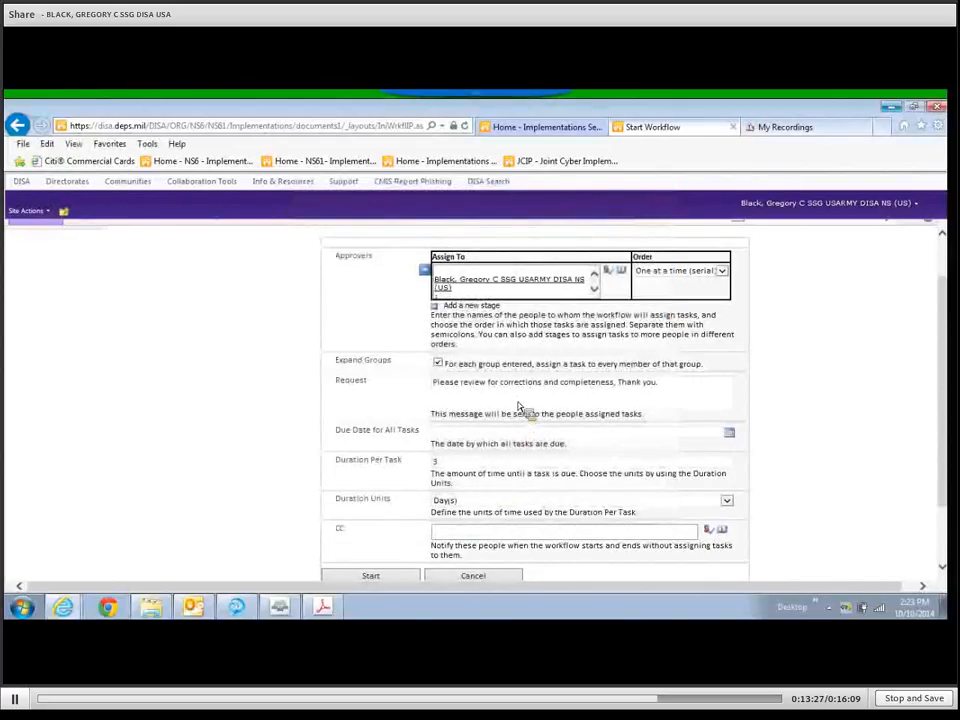
Check the latest approval notice in Outlook's SCL Taskings folder, then minimise Outlook.
click(193, 607)
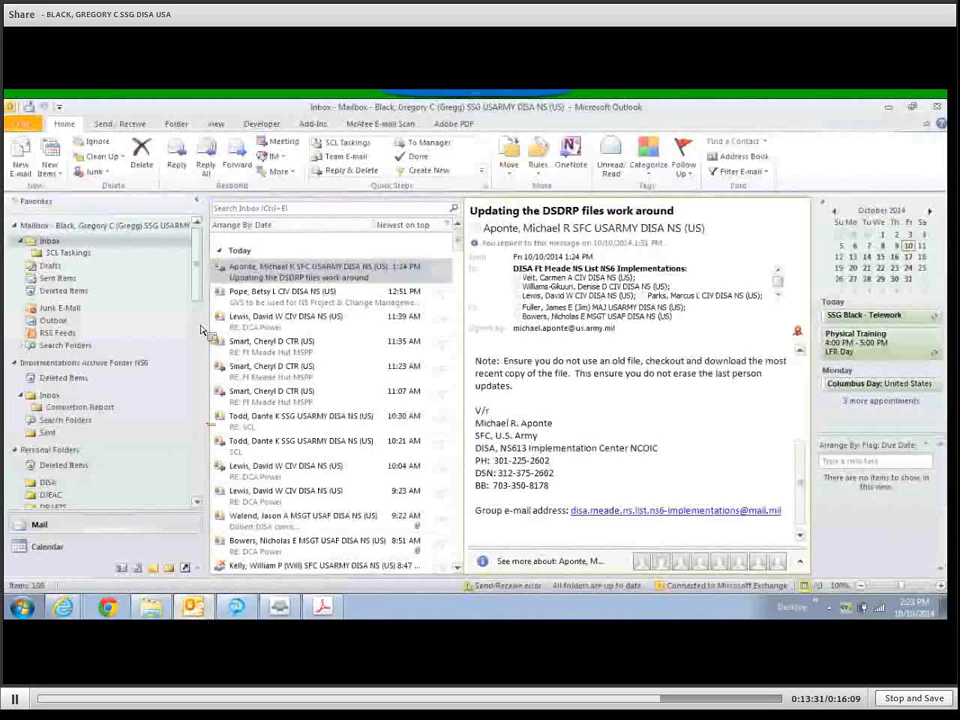
click(68, 252)
click(286, 280)
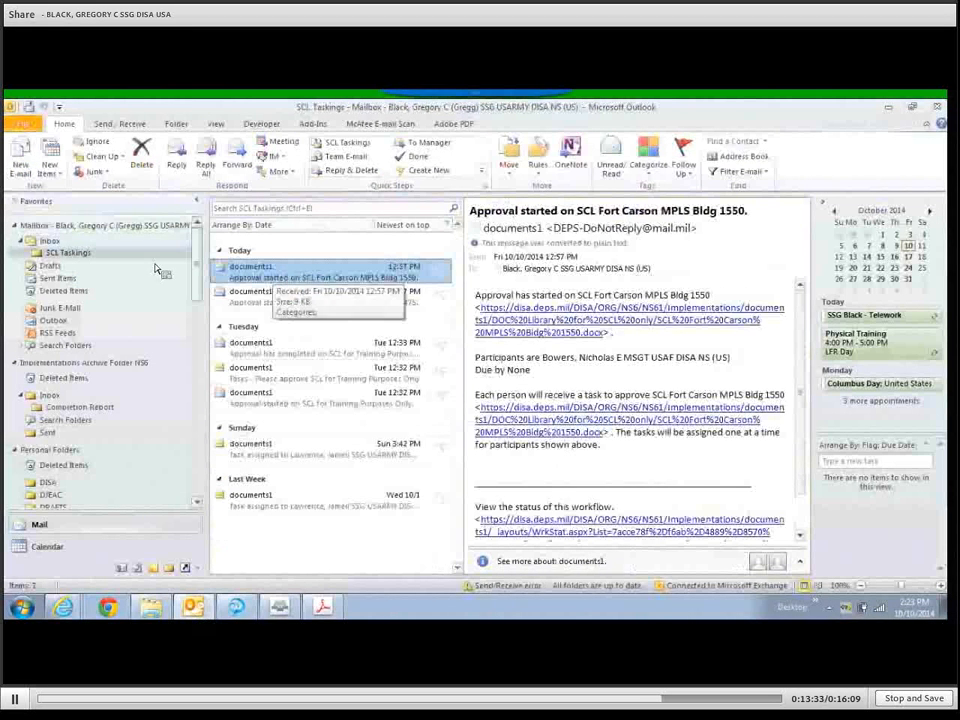
click(889, 109)
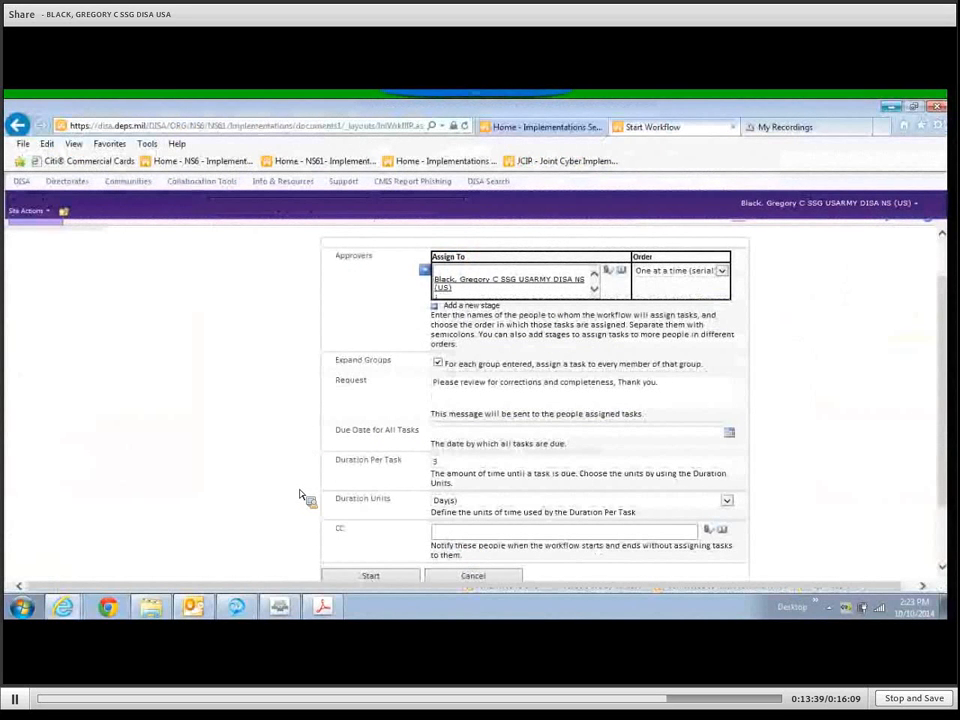
Start the NCOIC Review approval workflow on the SCL document.
scroll(380, 500, down, 2)
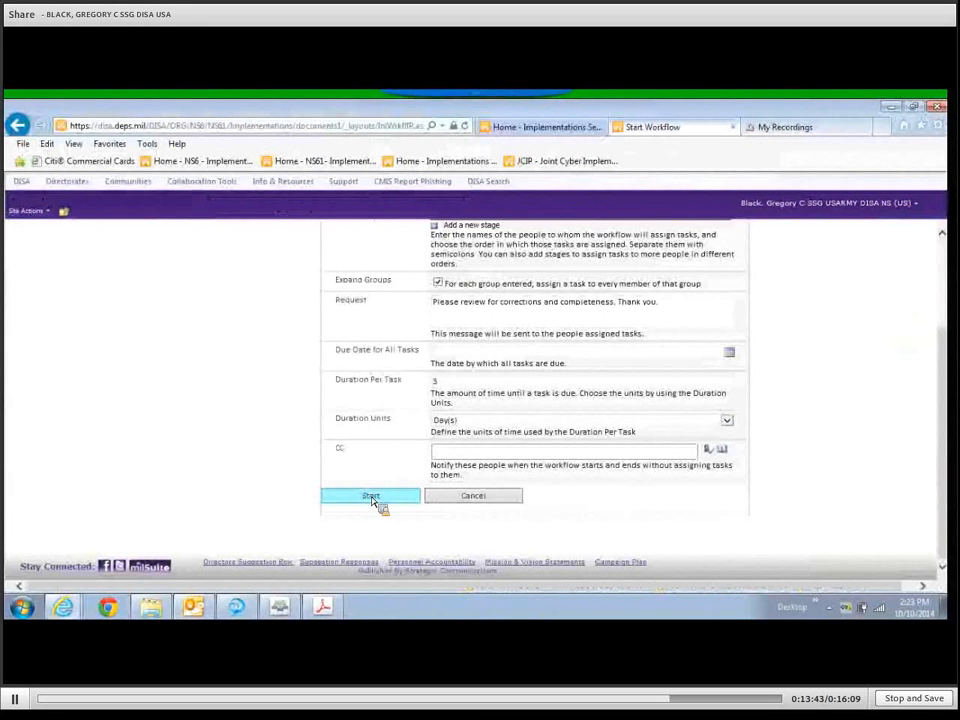
click(371, 497)
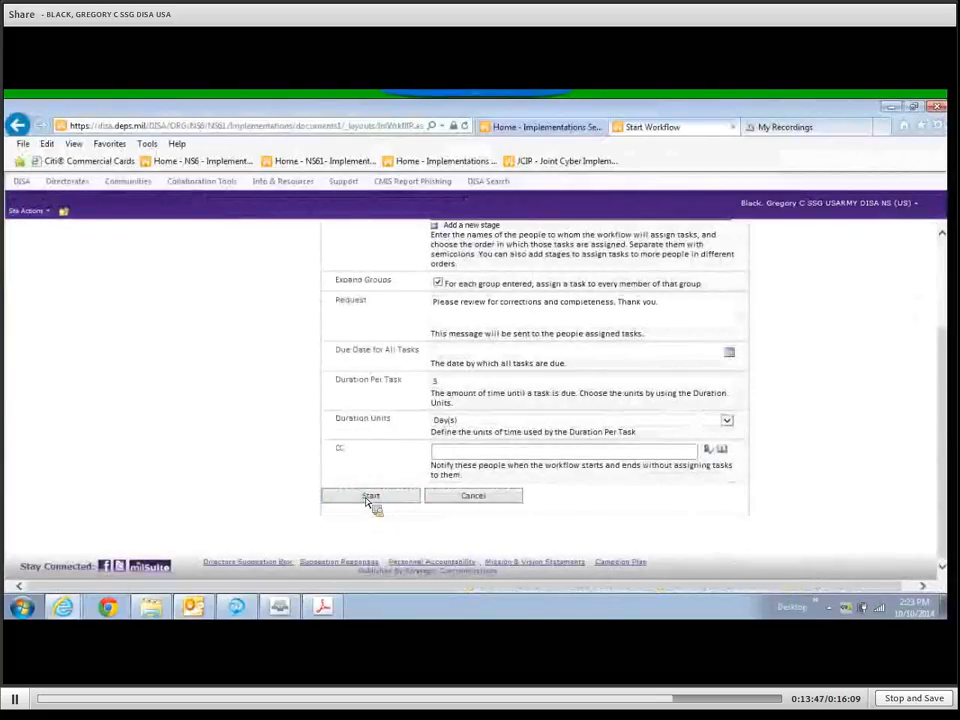
click(369, 497)
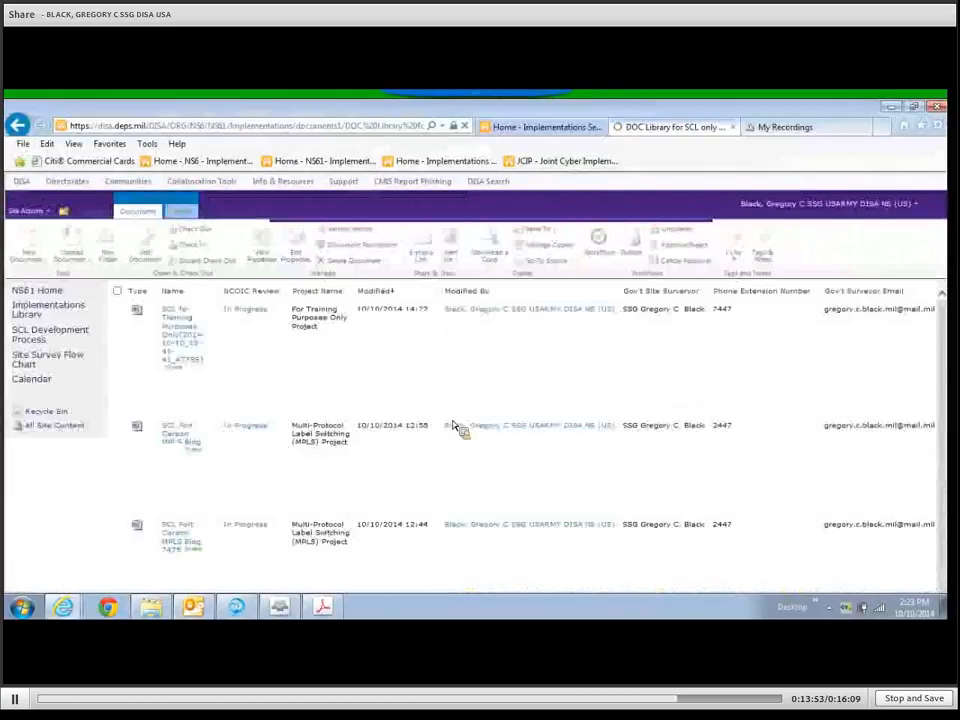
In SCL Taskings, dismiss the send/receive report, read the new notices, and select the 'Tasks - Please approve' email.
click(194, 606)
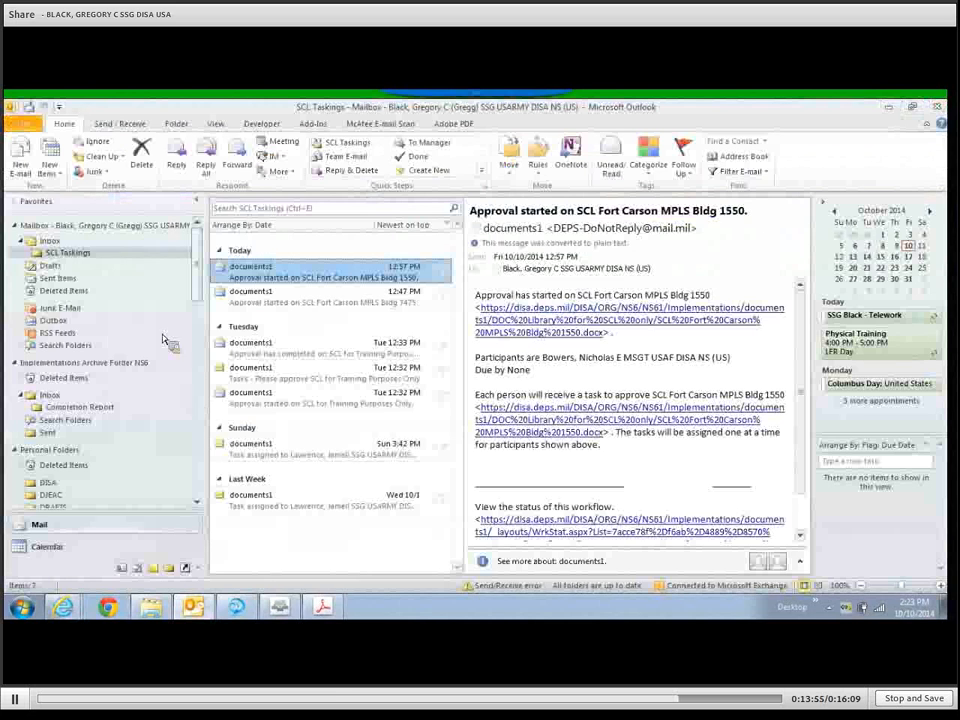
click(82, 254)
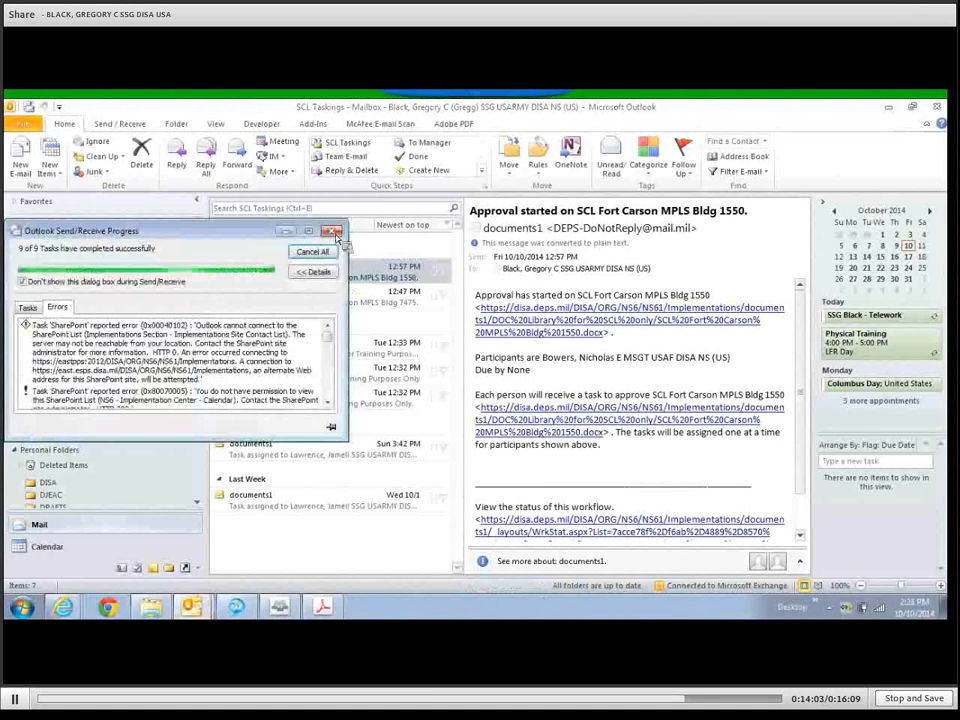
click(331, 231)
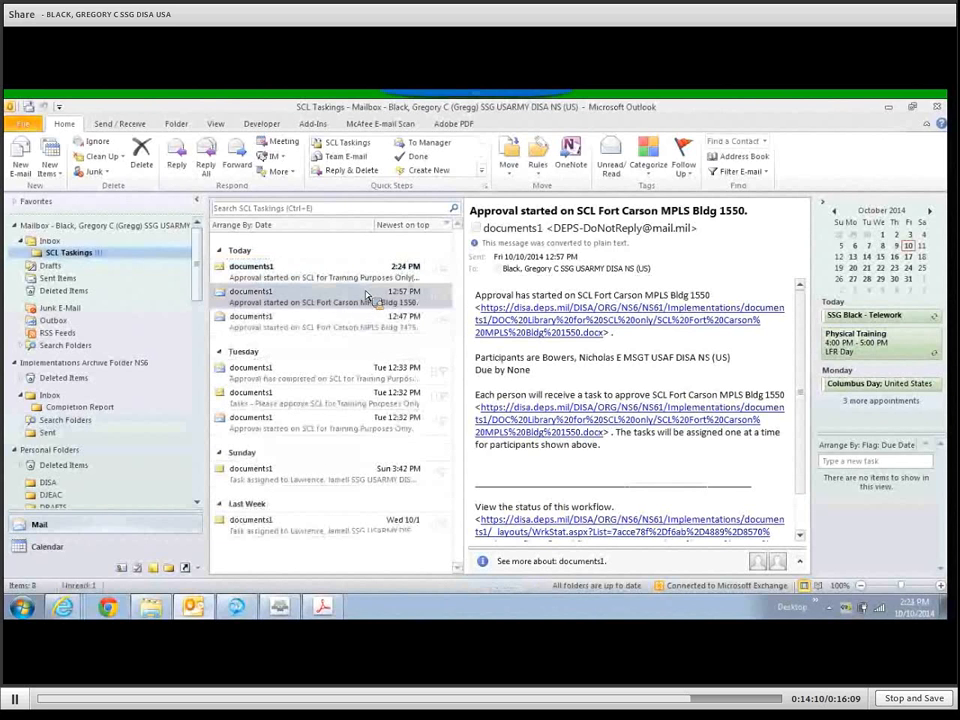
click(340, 271)
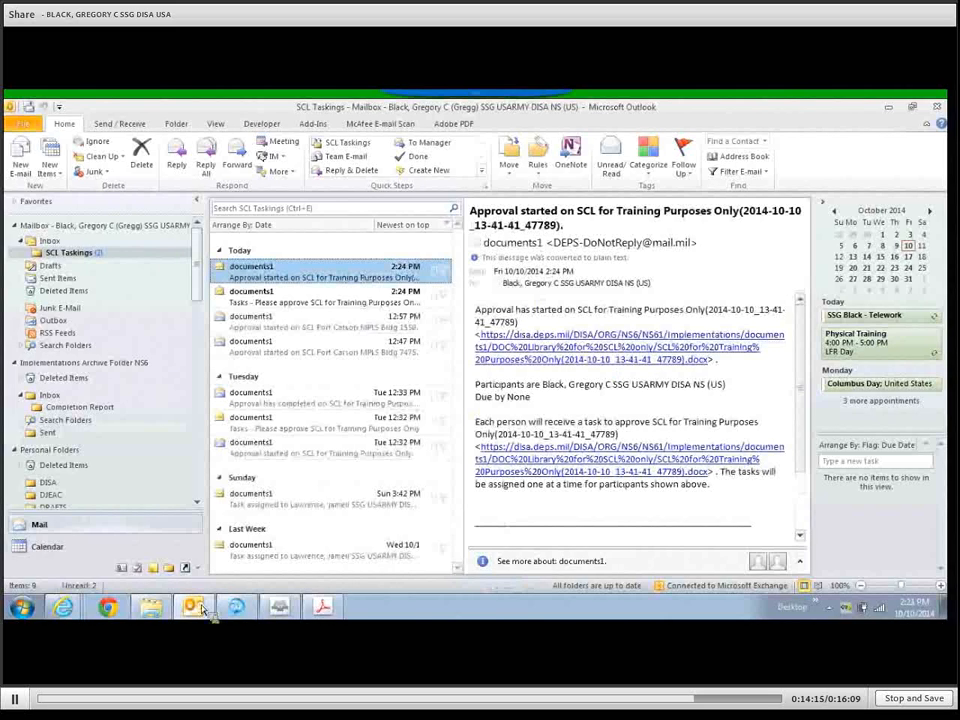
click(83, 558)
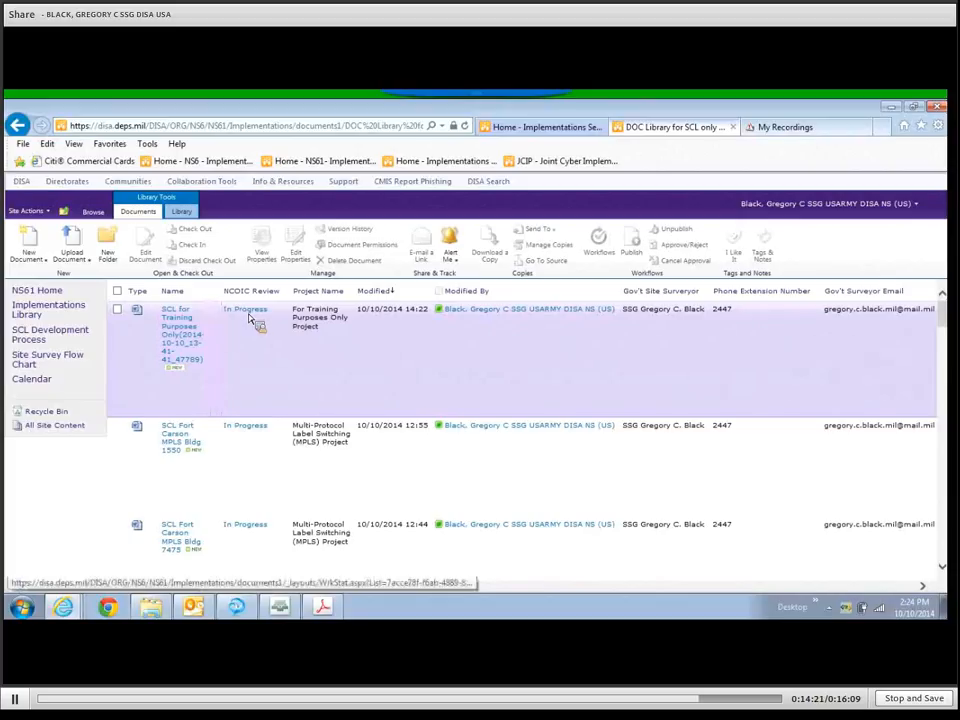
mouse_move(228, 343)
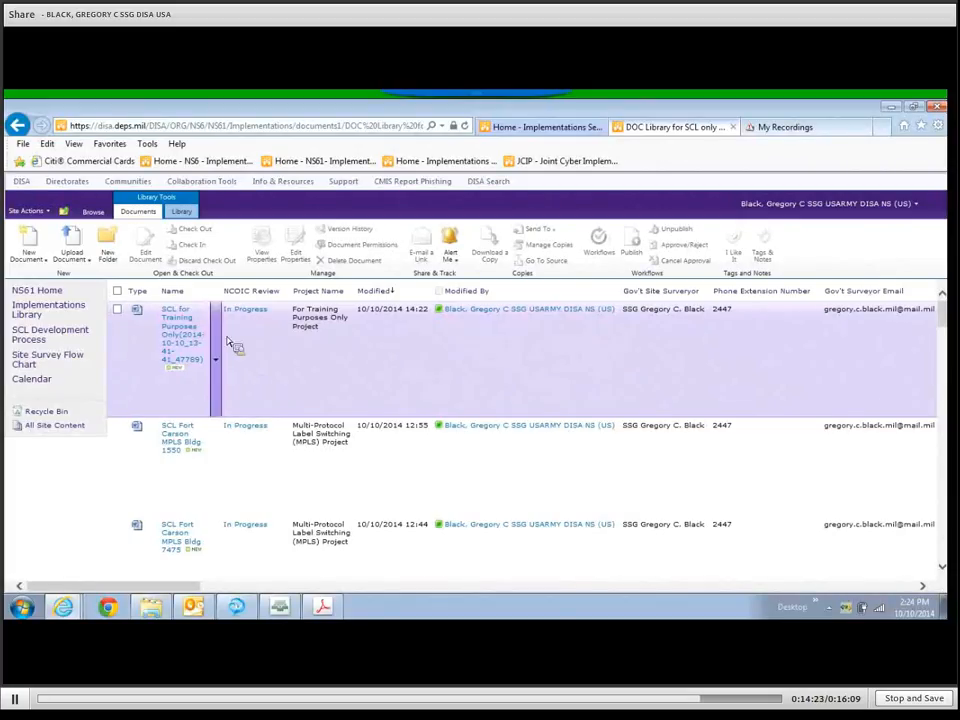
click(192, 607)
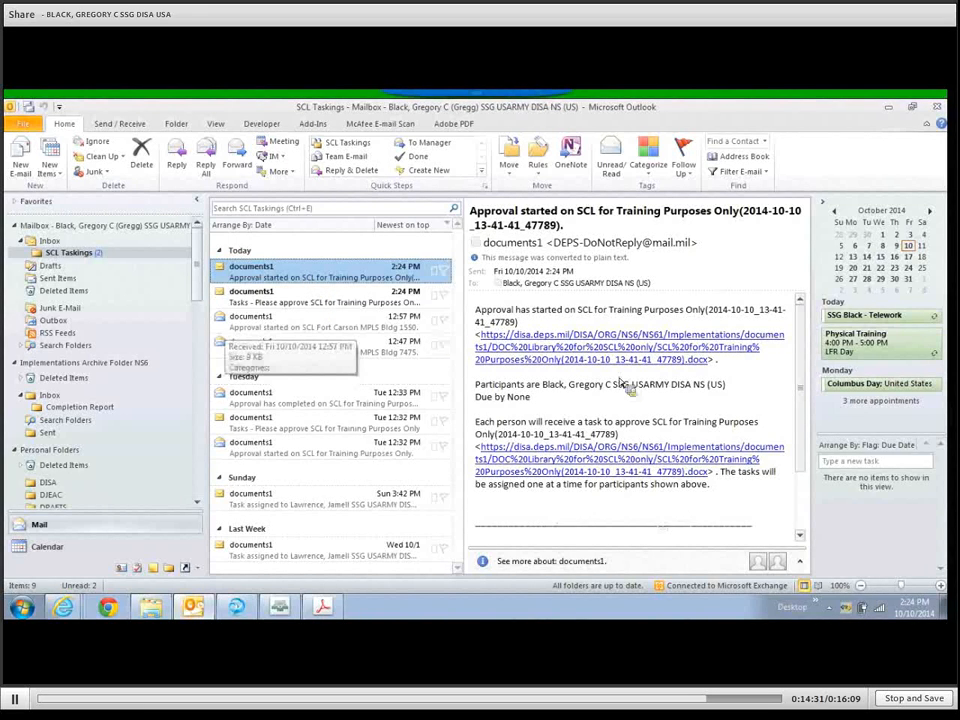
key(Down)
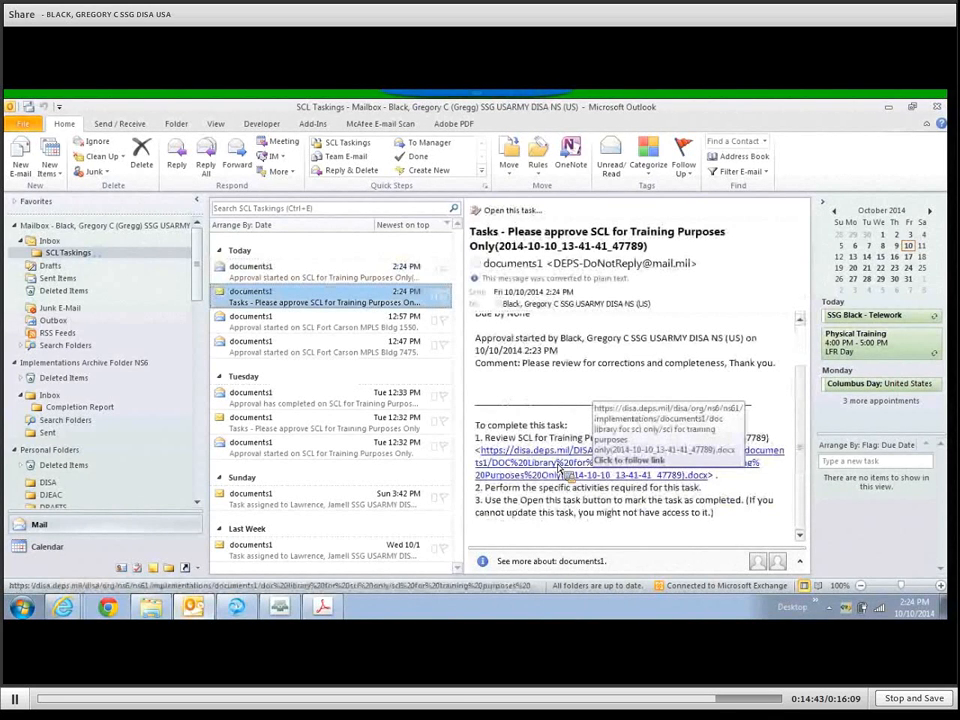
Open the approval task, sign with your certificate, approve it, and read the 'Approval has completed' message.
click(513, 214)
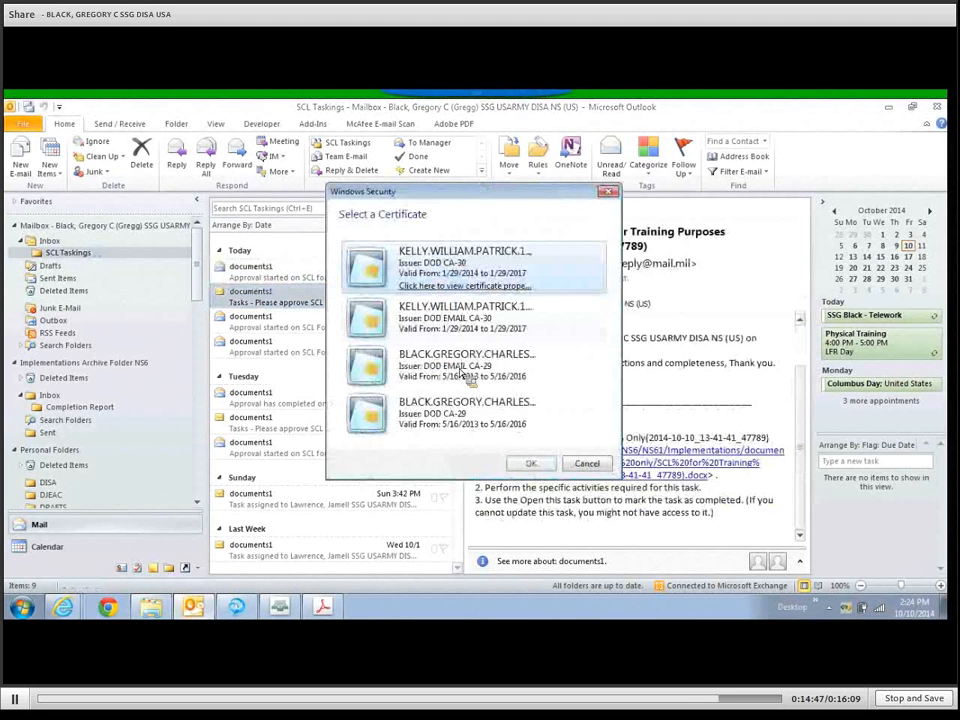
click(400, 345)
click(537, 465)
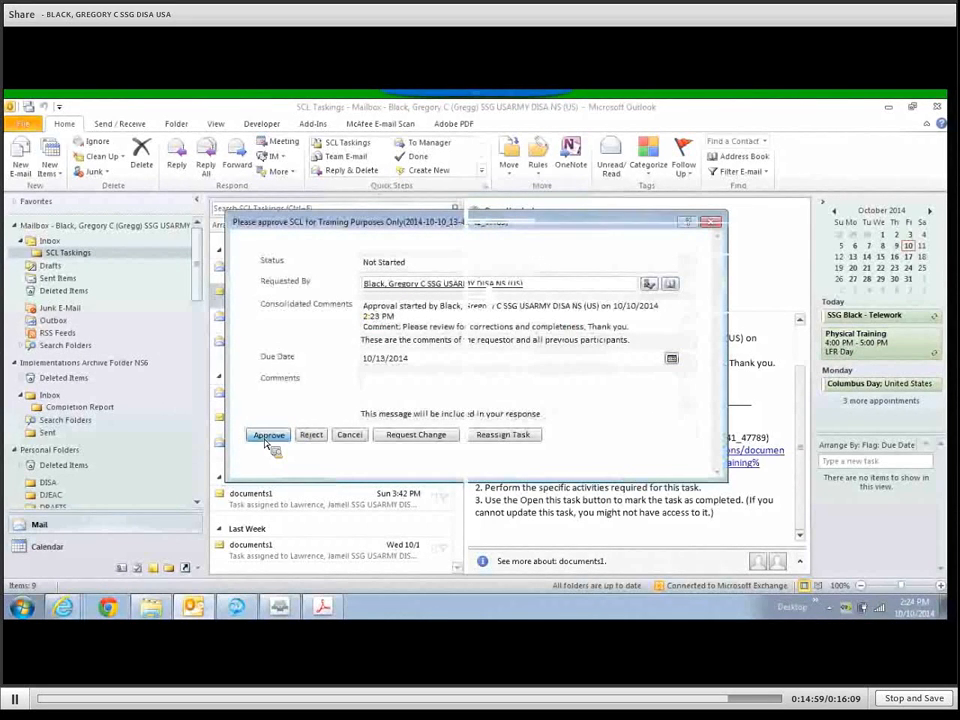
click(268, 435)
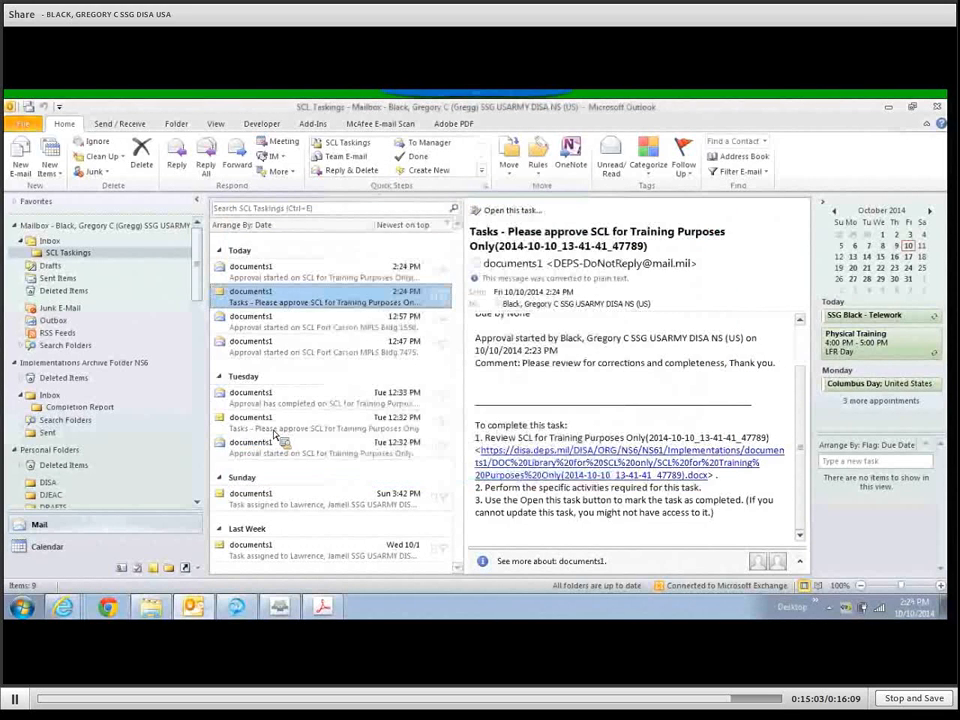
click(297, 279)
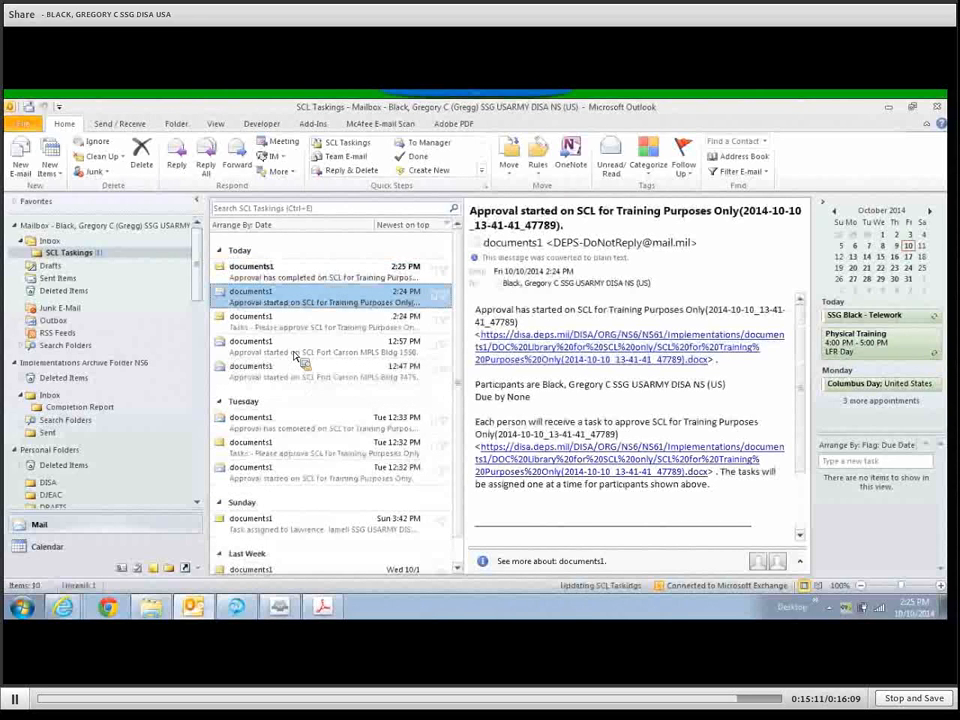
click(285, 280)
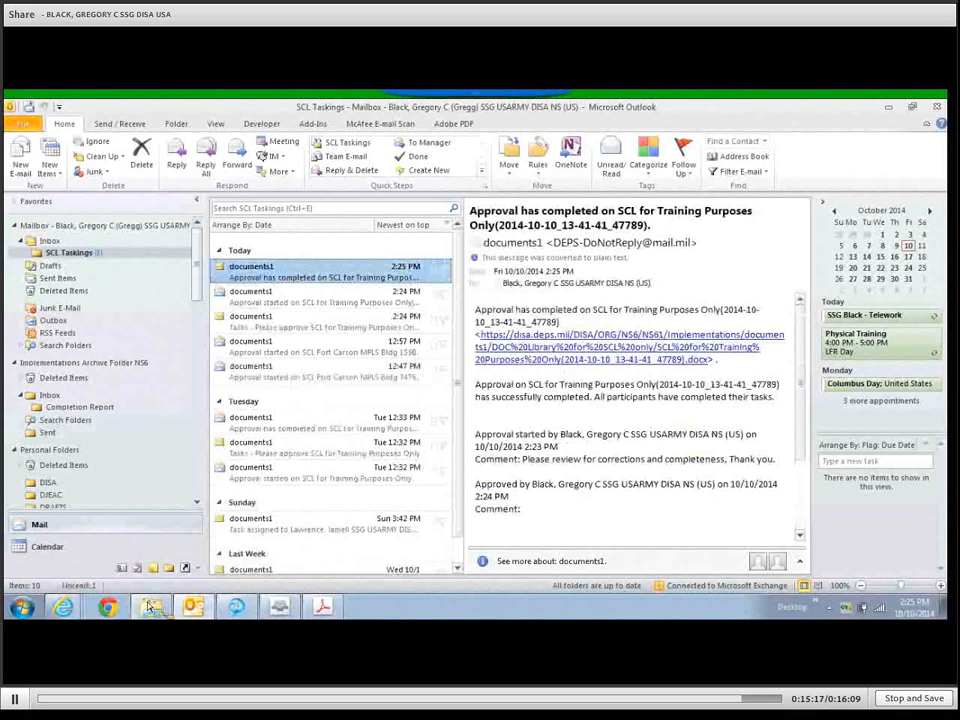
Open the approved SCL .docx from the email link and accept the site's certificate prompt.
click(577, 361)
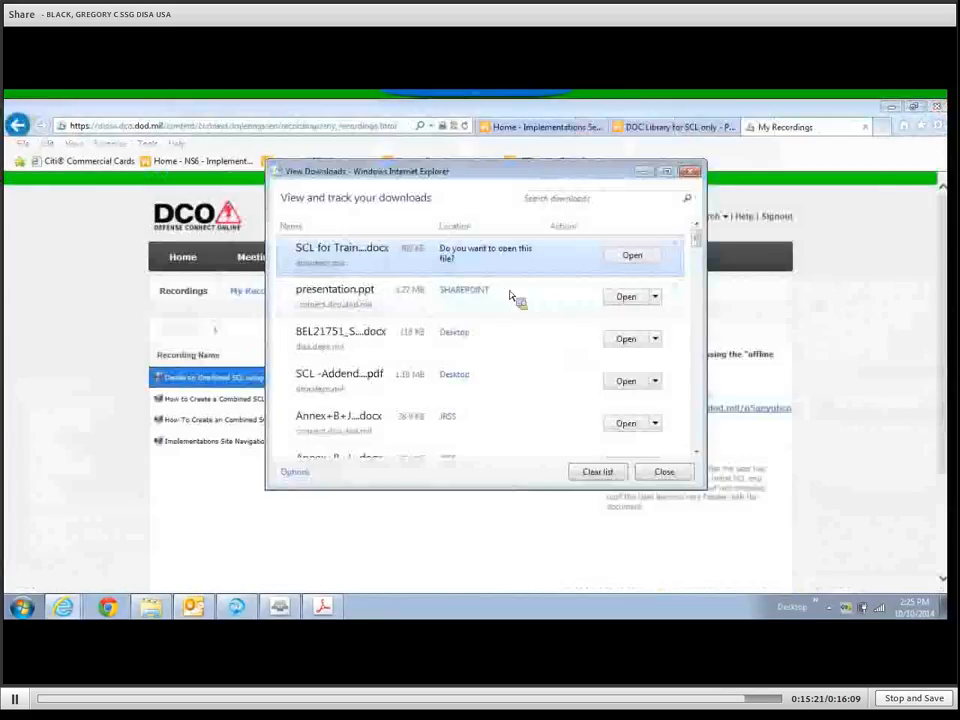
click(640, 259)
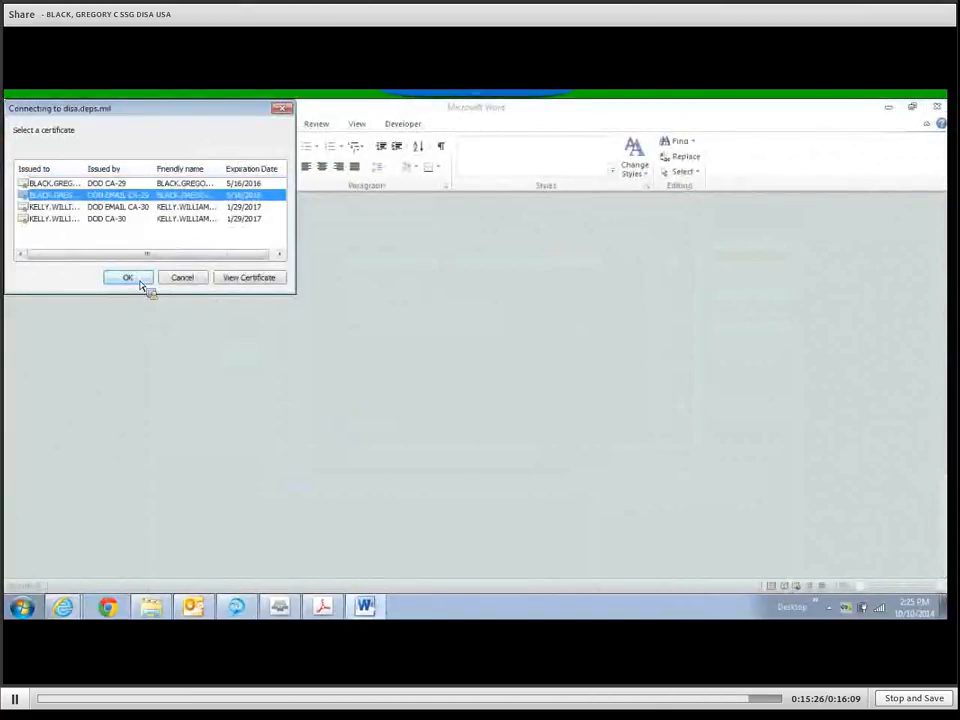
click(140, 280)
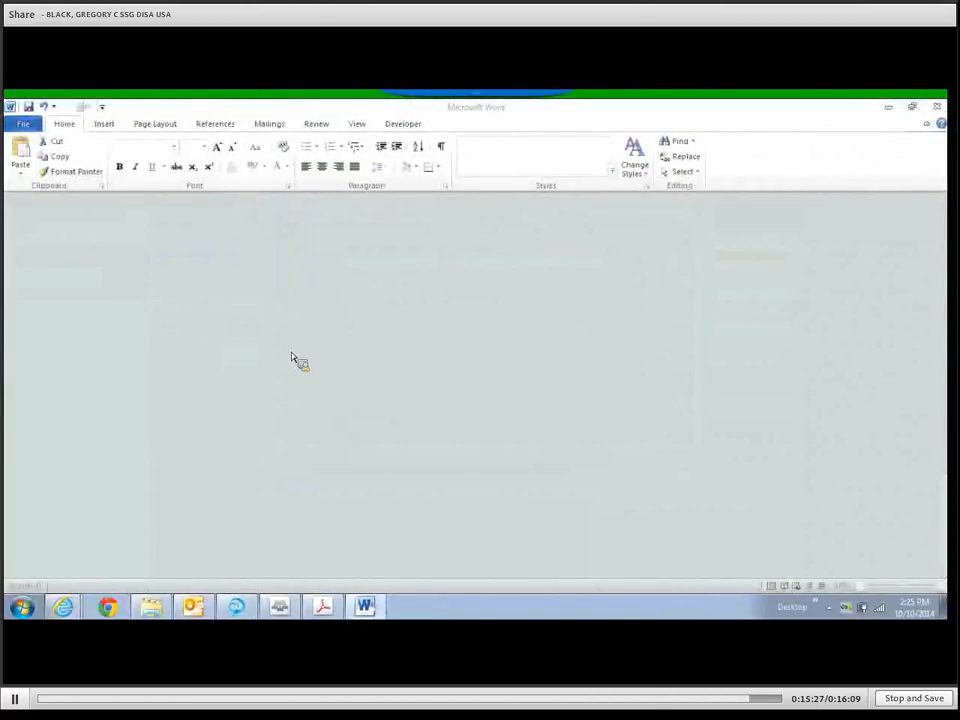